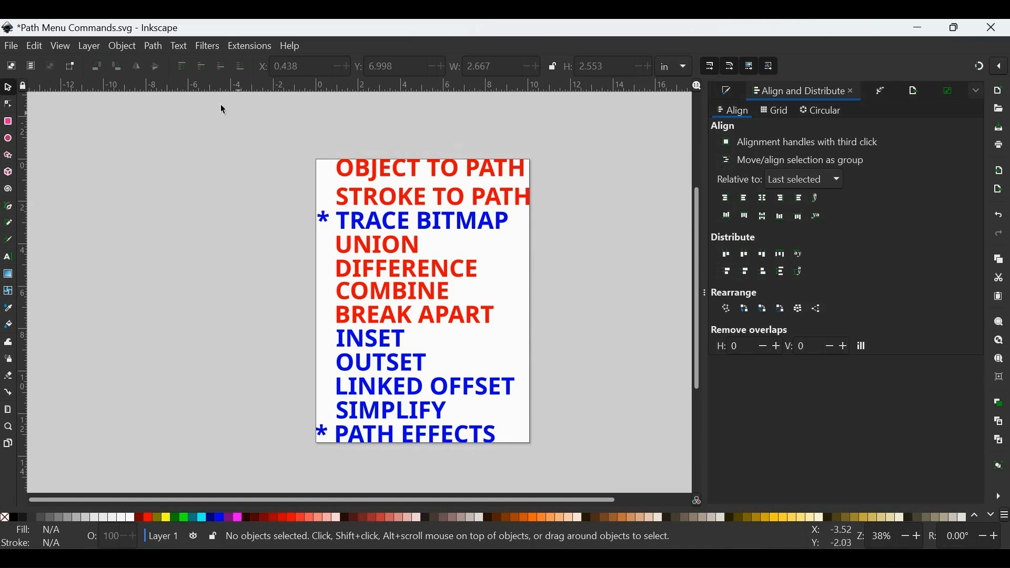
{"action": "left_click", "coordinate": [152, 46]}
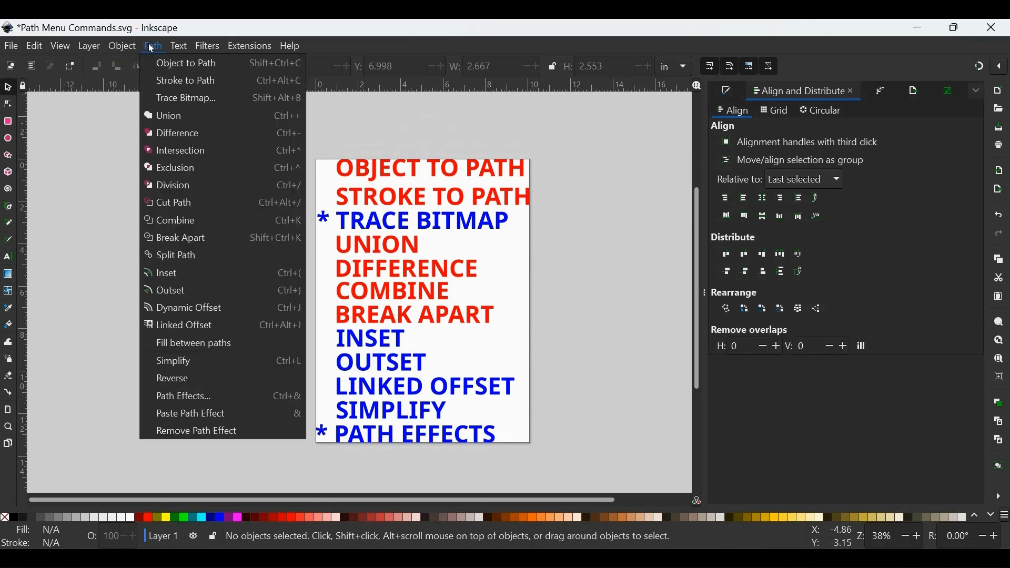
{"action": "left_click", "coordinate": [100, 228]}
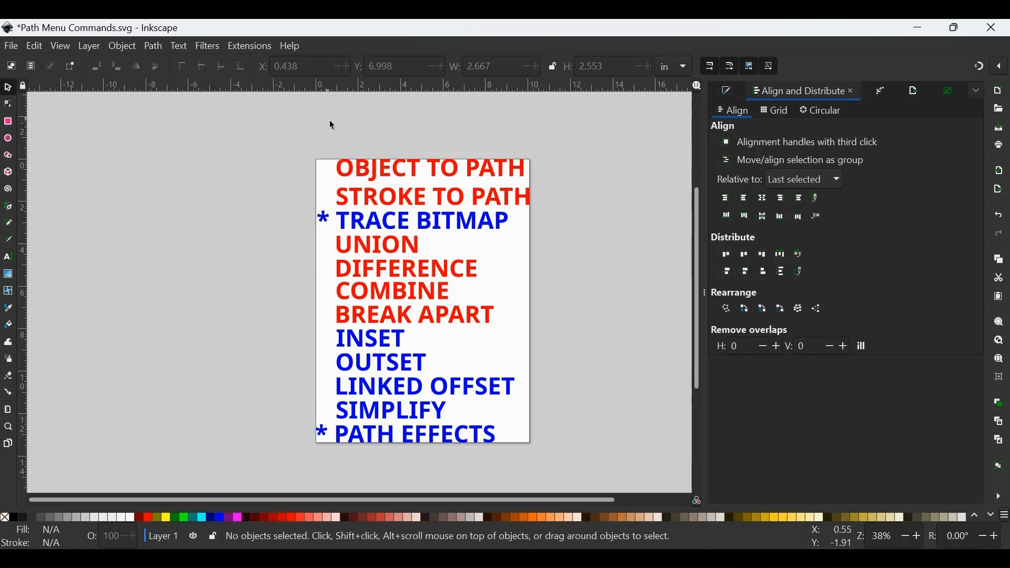
{"action": "left_click", "coordinate": [154, 47]}
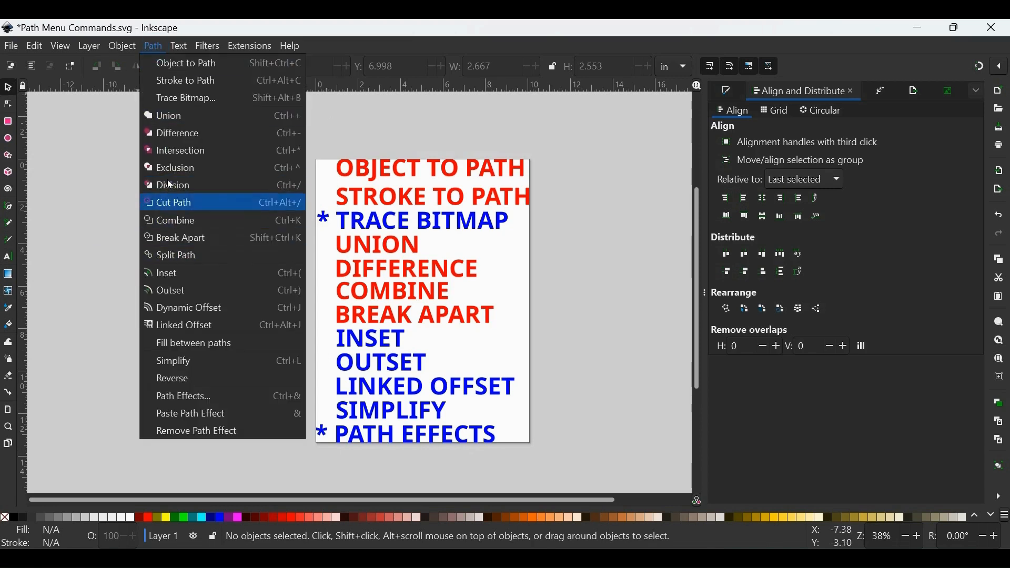
{"action": "left_click", "coordinate": [339, 136]}
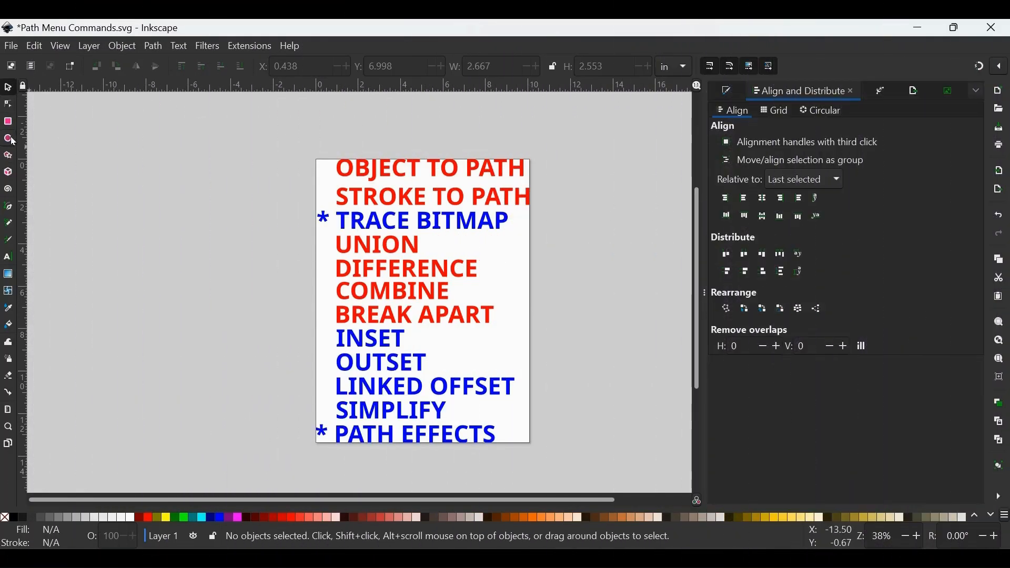
Draw a square about 4.93 in wide in the empty area beside the page.
{"action": "left_click", "coordinate": [11, 139]}
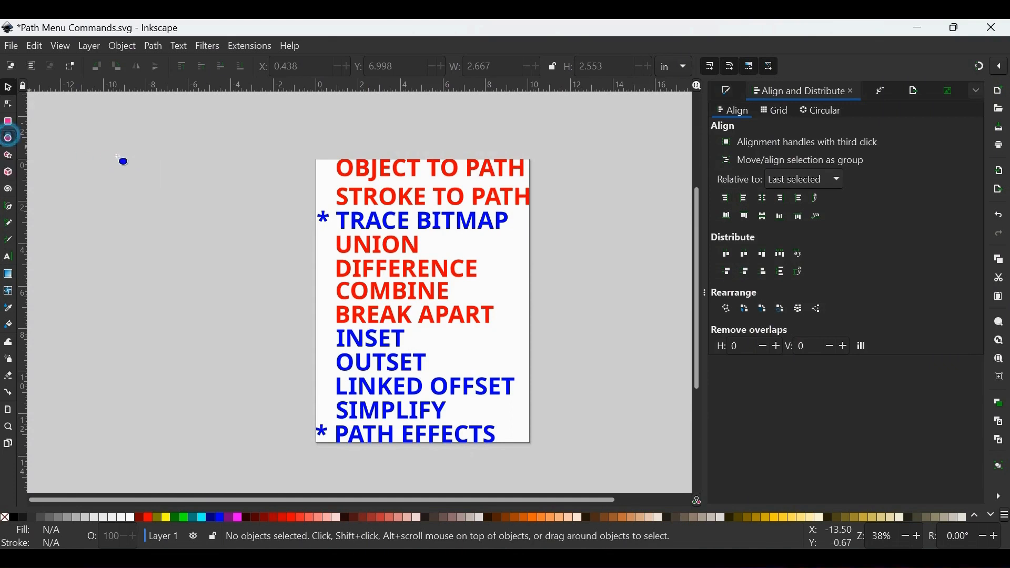
{"action": "left_click", "coordinate": [9, 125]}
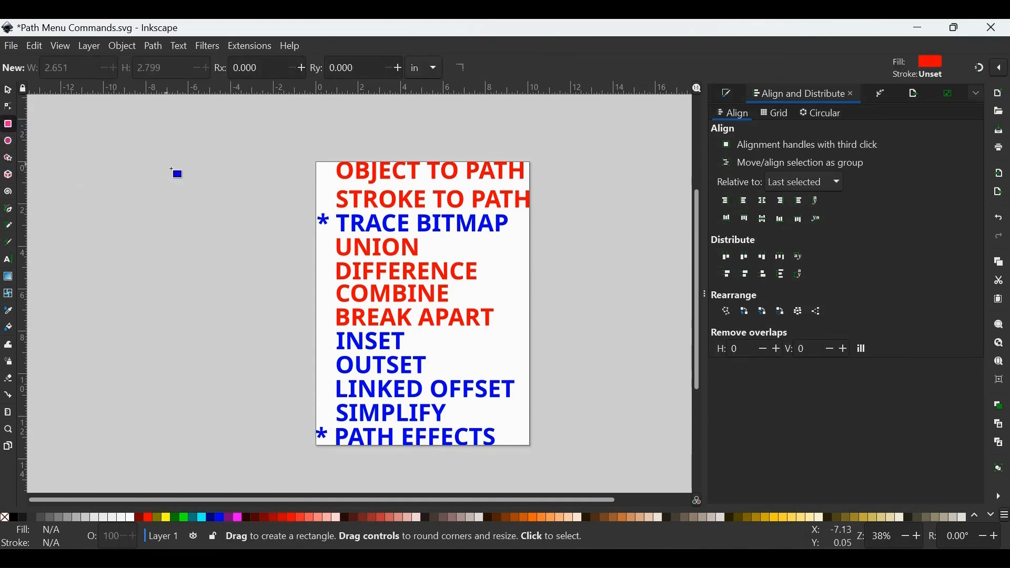
{"action": "left_click_drag", "start_coordinate": [169, 167], "coordinate": [275, 272]}
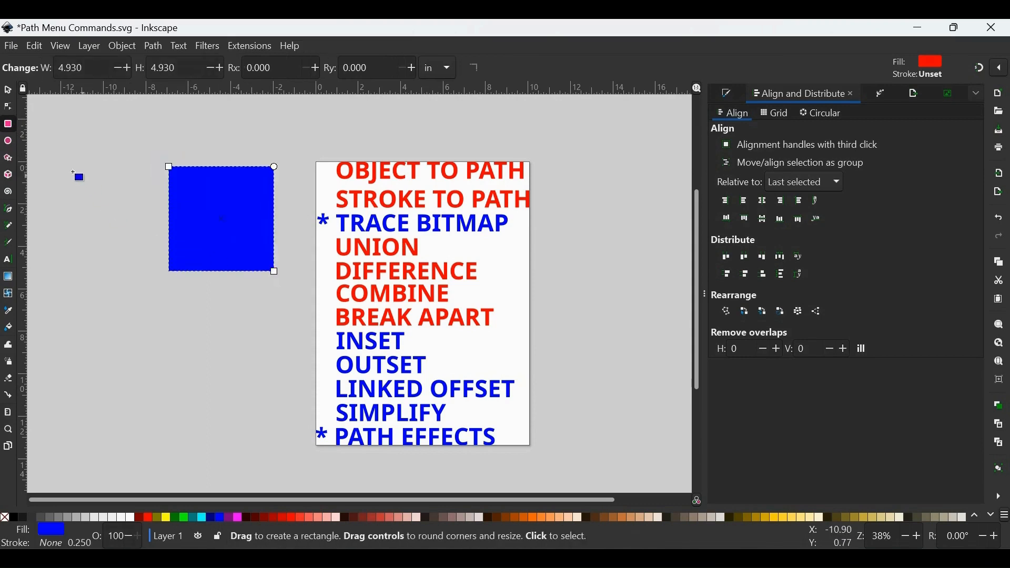
Draw a circle about 1.07 in across, fill it red and place it inside the square's upper-left corner.
{"action": "left_click", "coordinate": [10, 142]}
{"action": "left_click_drag", "start_coordinate": [175, 132], "coordinate": [200, 164]}
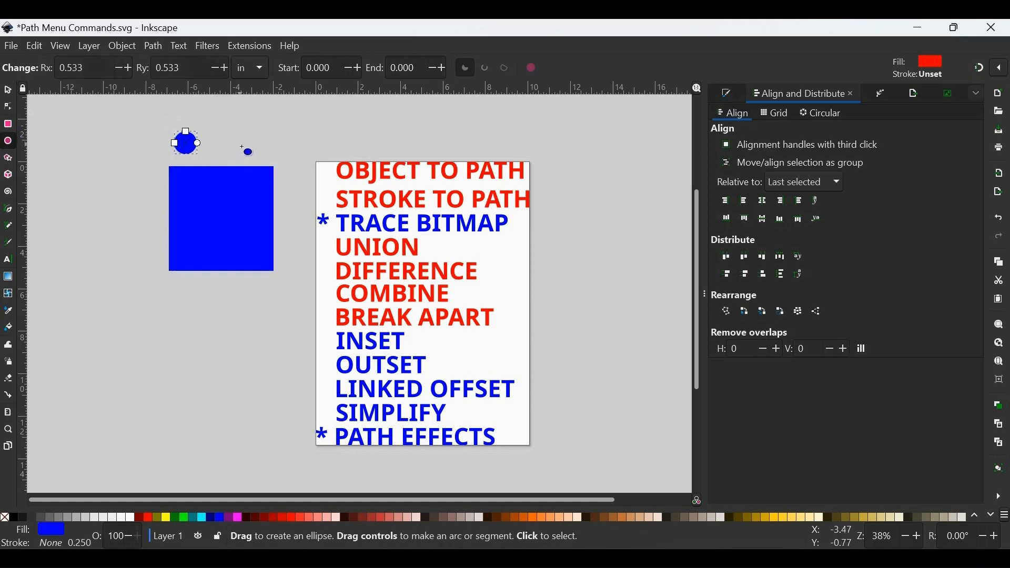
{"action": "left_click", "coordinate": [8, 90]}
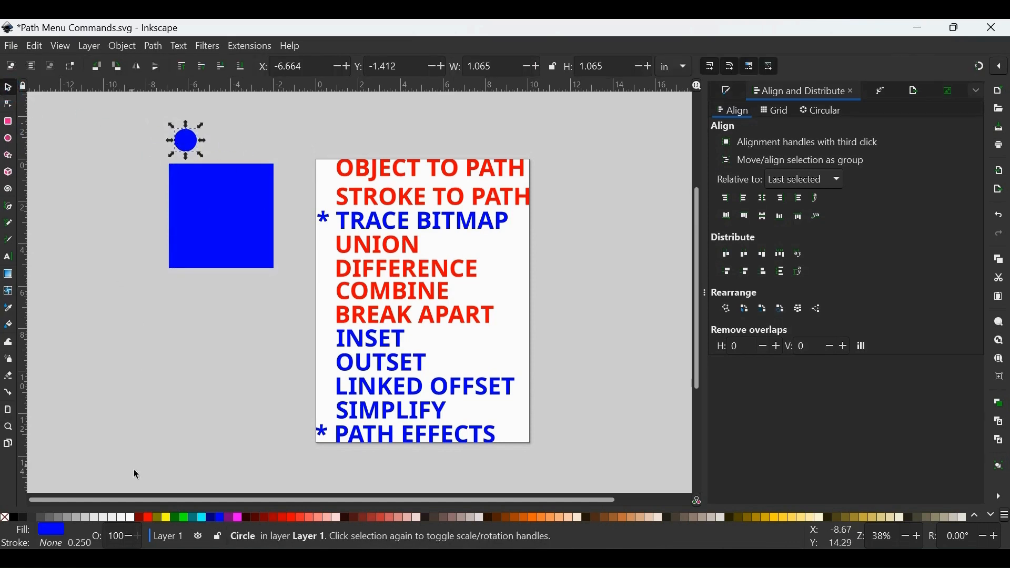
{"action": "left_click", "coordinate": [144, 520]}
{"action": "left_click_drag", "start_coordinate": [191, 150], "coordinate": [195, 195]}
{"action": "key", "text": "plus"}
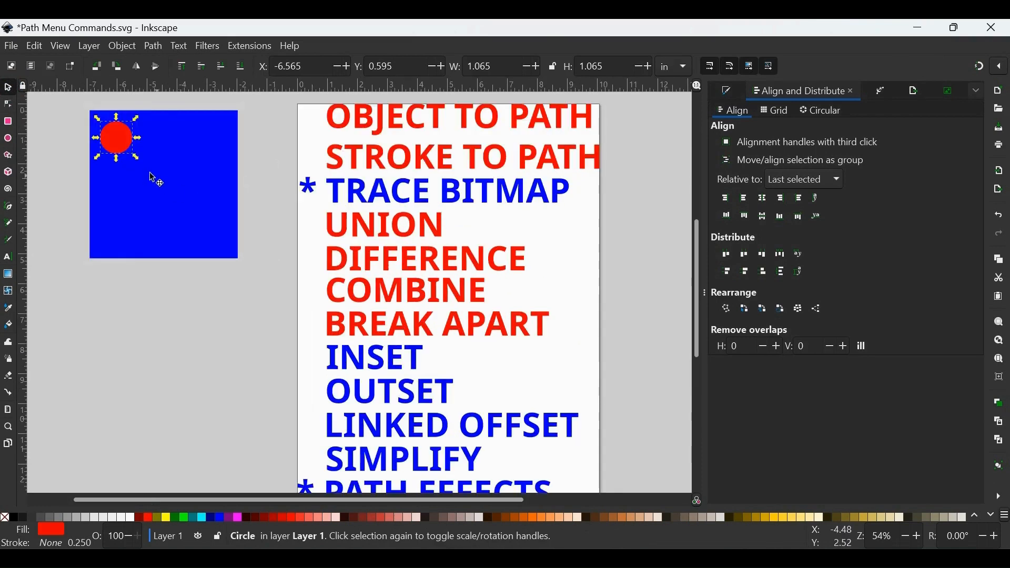
Duplicate the red circle three times and place one copy in each remaining corner of the square.
{"action": "left_click_drag", "start_coordinate": [131, 150], "coordinate": [131, 225]}
{"action": "key", "text": "ctrl+d"}
{"action": "key", "text": "ctrl+d"}
{"action": "key", "text": "ctrl+d"}
{"action": "left_click", "coordinate": [283, 140]}
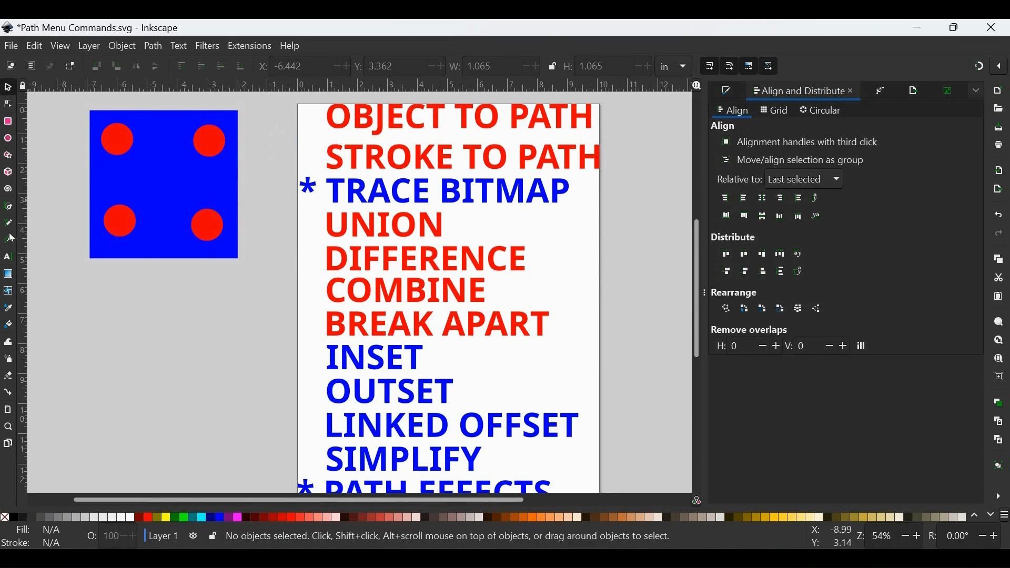
Draw a horizontal line about 3.9 in long across the square's middle with the Pen tool, with black stroke and no fill.
{"action": "left_click", "coordinate": [9, 209]}
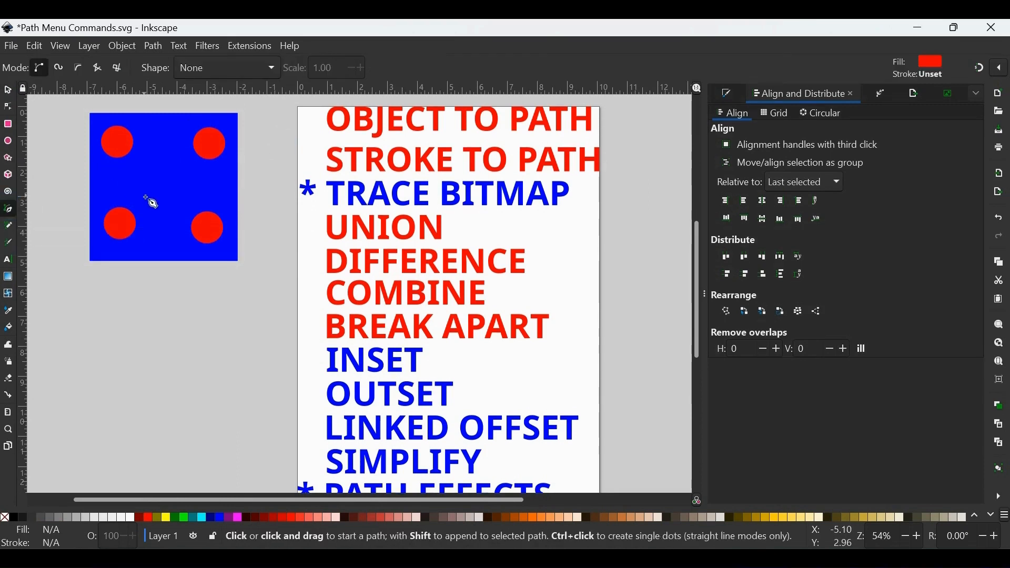
{"action": "left_click", "coordinate": [110, 183]}
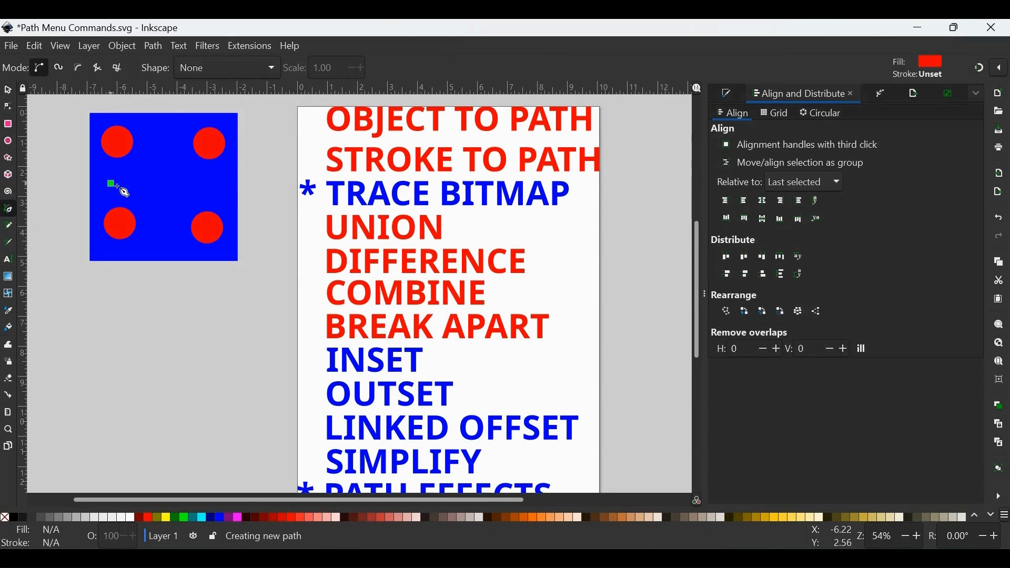
{"action": "double_click", "coordinate": [221, 184]}
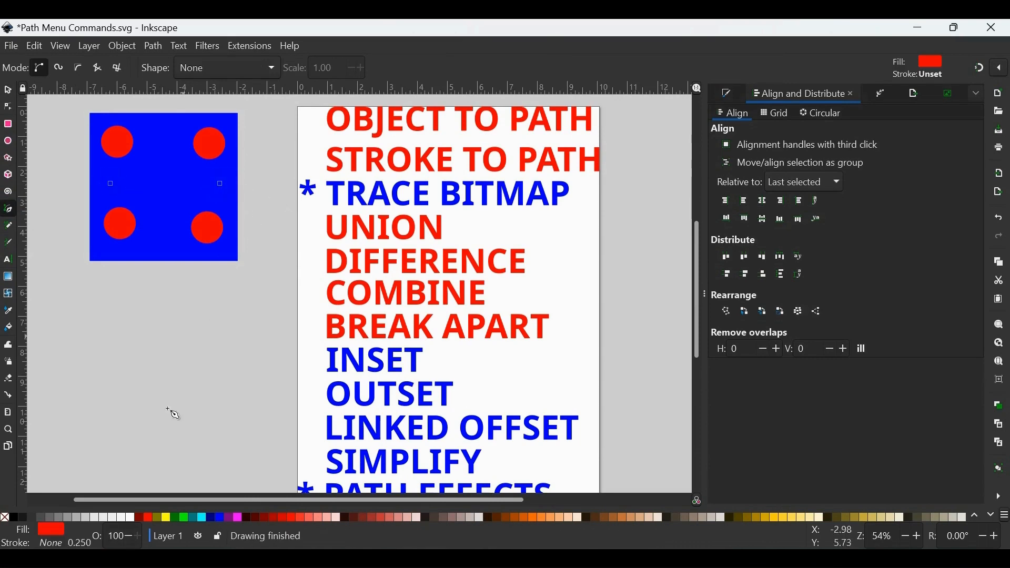
{"action": "left_click", "coordinate": [18, 520], "text": "shift"}
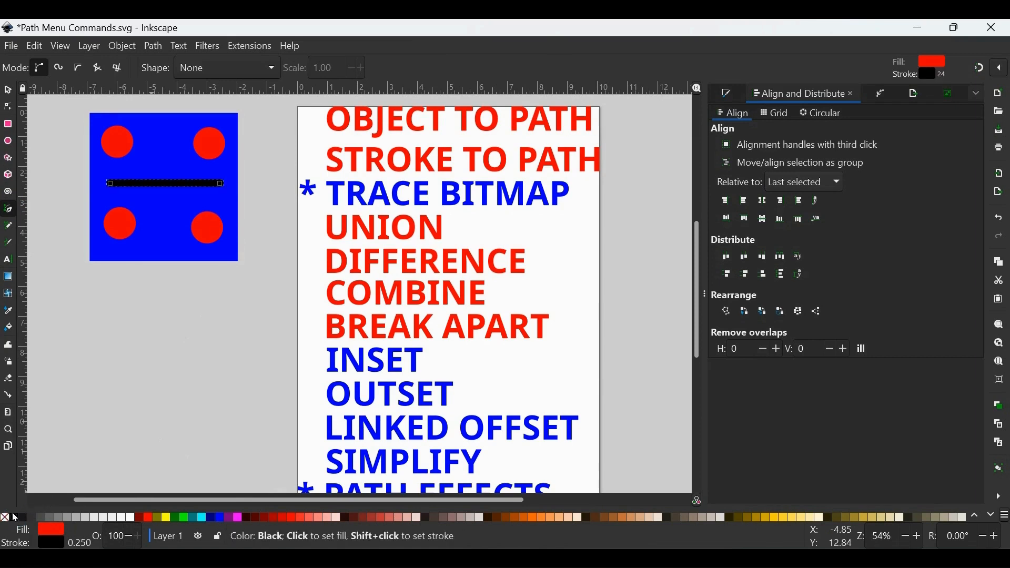
{"action": "left_click", "coordinate": [4, 518]}
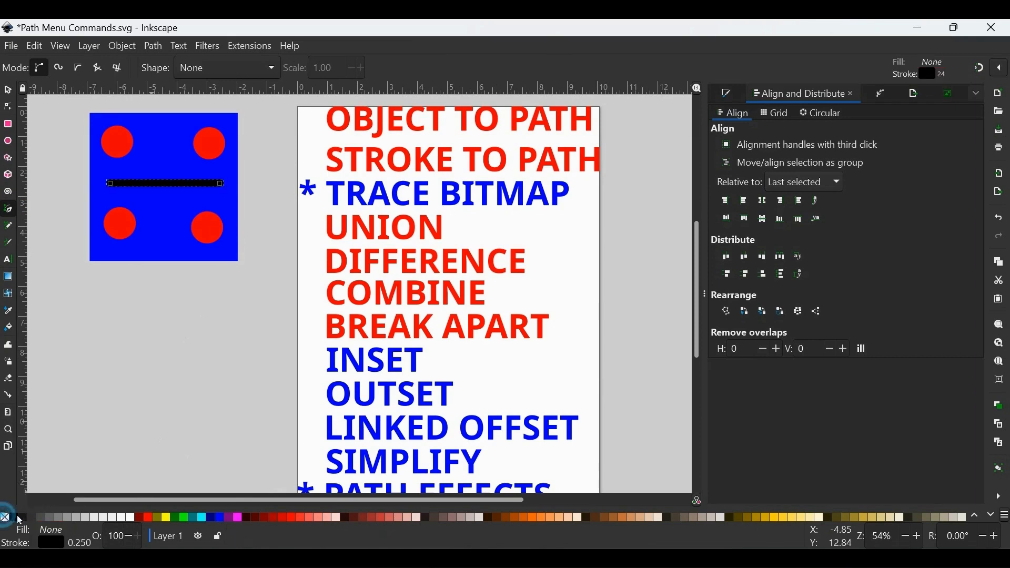
{"action": "left_click", "coordinate": [8, 89]}
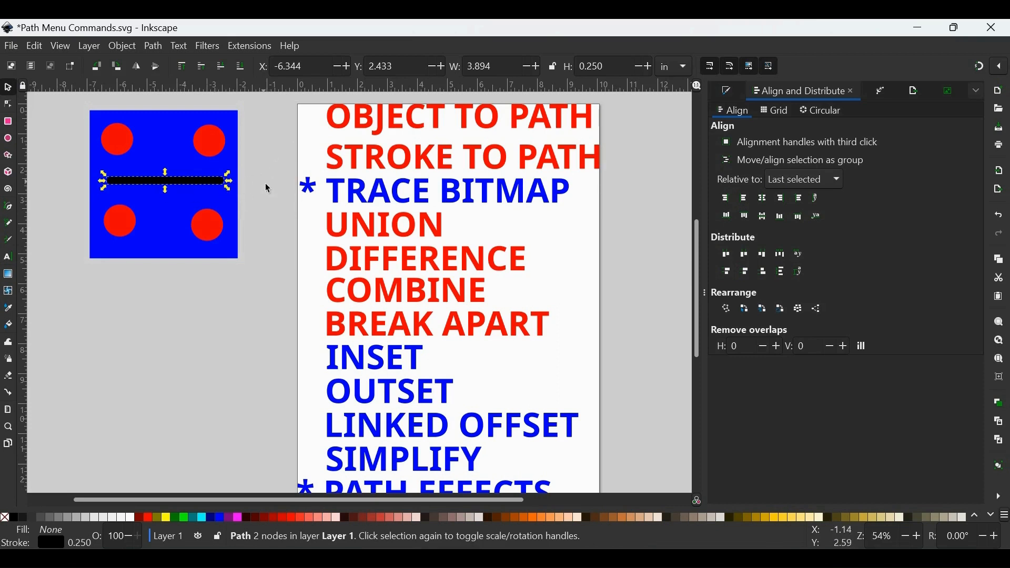
{"action": "left_click", "coordinate": [276, 141]}
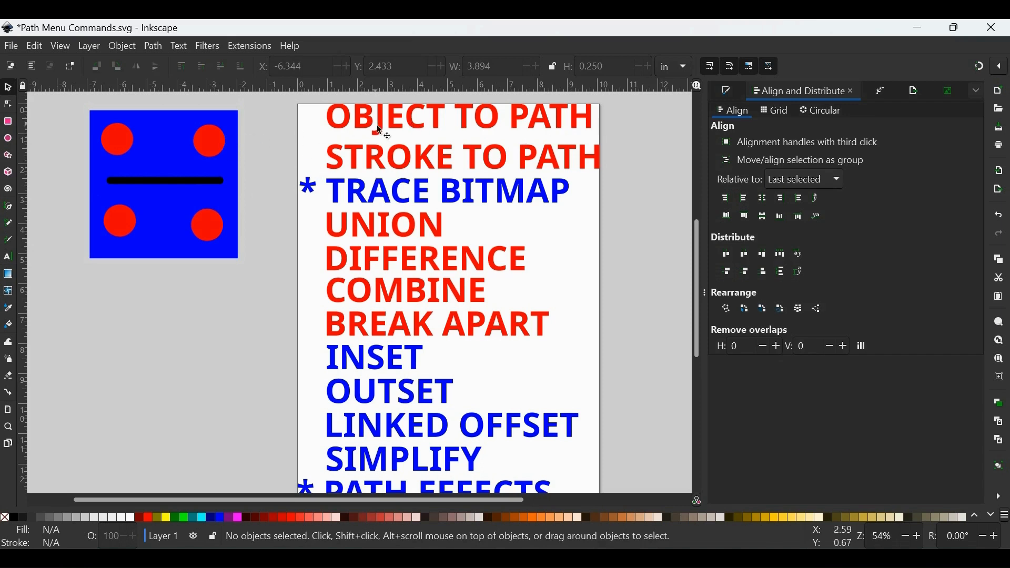
Check the object types of the upper-right circle, the square and the line, and convert that circle to a path.
{"action": "left_click", "coordinate": [212, 141]}
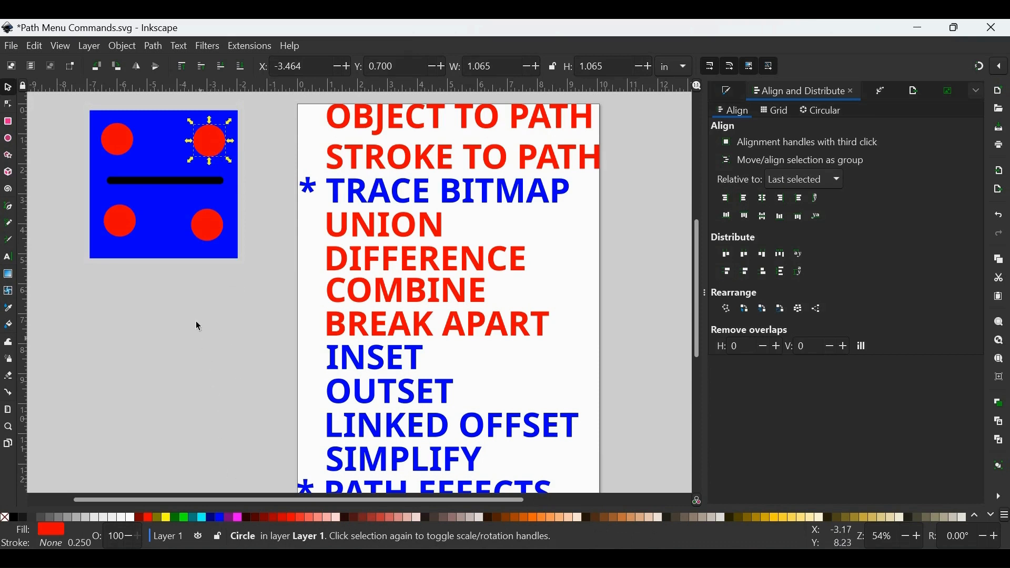
{"action": "left_click", "coordinate": [225, 254]}
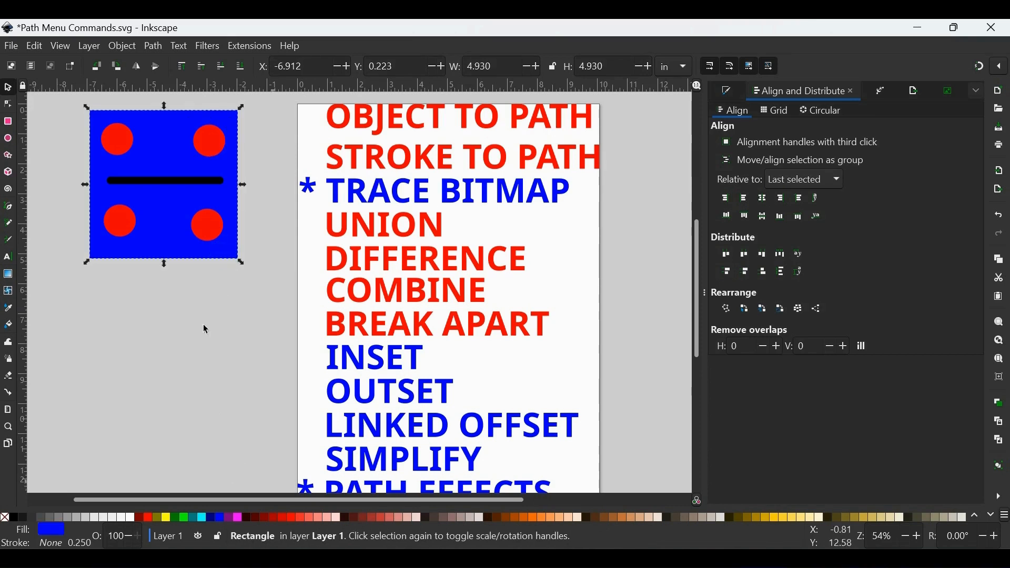
{"action": "left_click", "coordinate": [204, 181]}
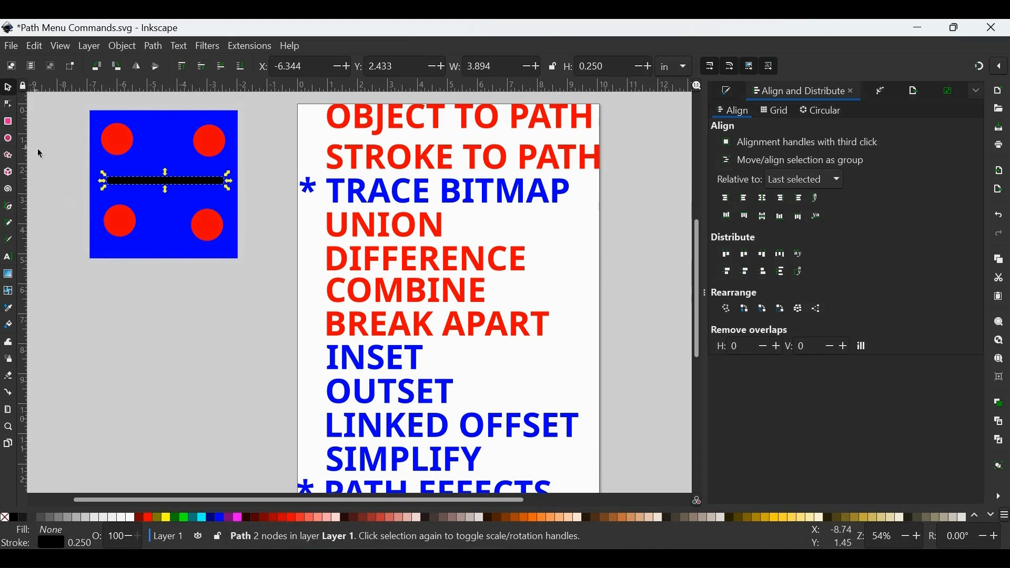
{"action": "left_click", "coordinate": [79, 166]}
{"action": "left_click", "coordinate": [213, 144]}
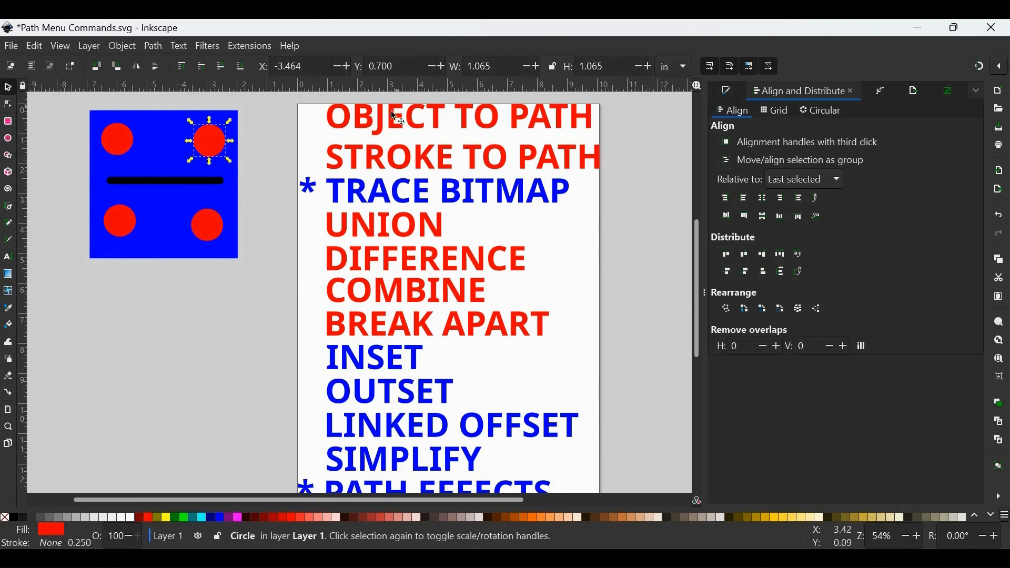
{"action": "left_click", "coordinate": [157, 50]}
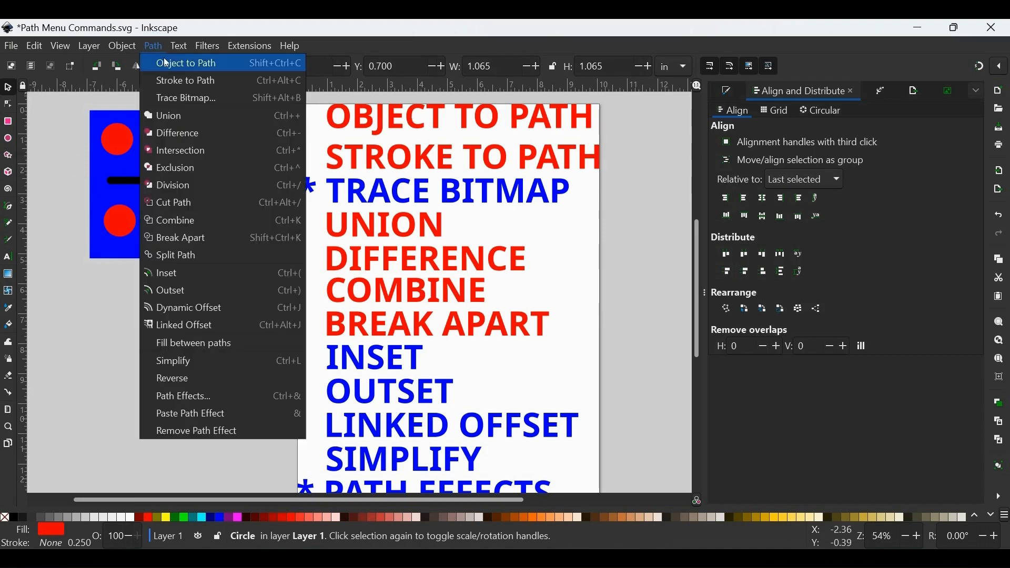
{"action": "left_click", "coordinate": [163, 61]}
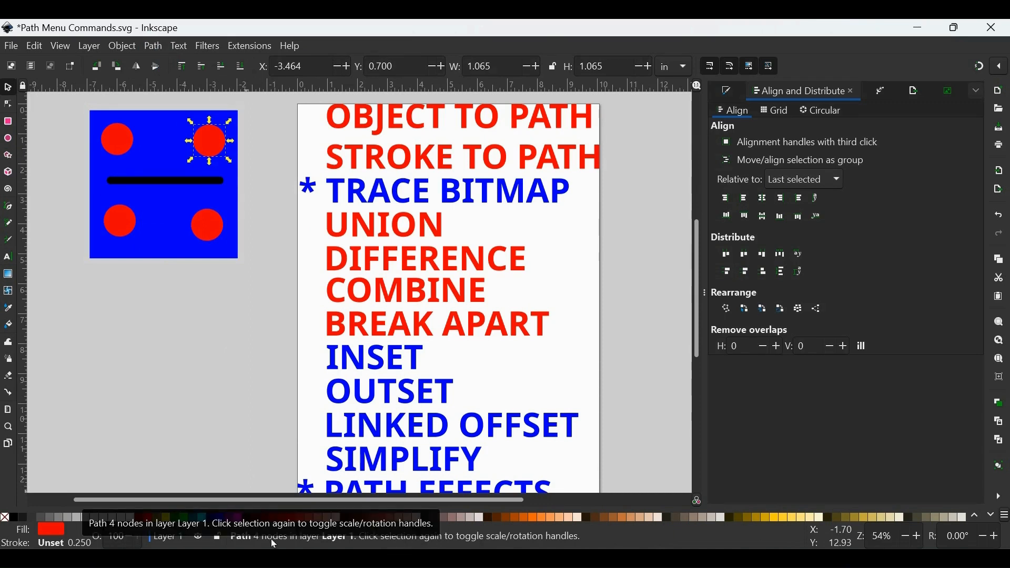
{"action": "left_click", "coordinate": [262, 155]}
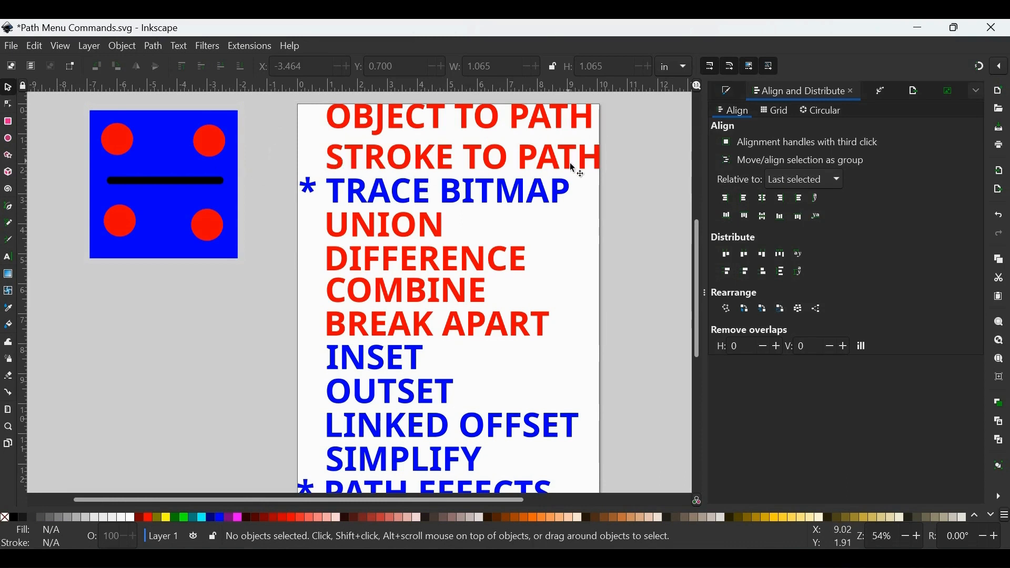
Show the black line's nodes and set its stroke width to 0.010 in.
{"action": "left_click", "coordinate": [213, 182]}
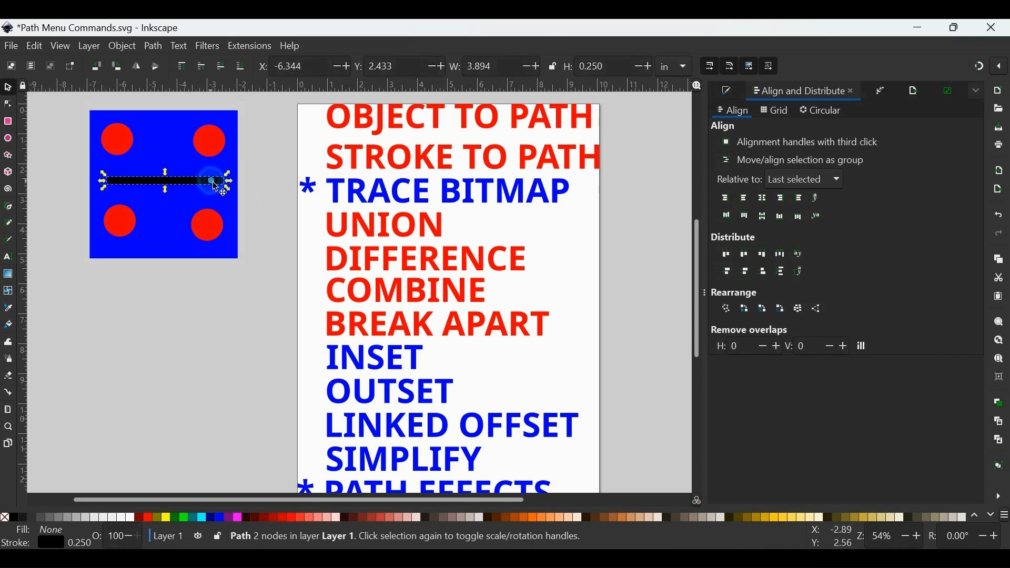
{"action": "left_click", "coordinate": [9, 104]}
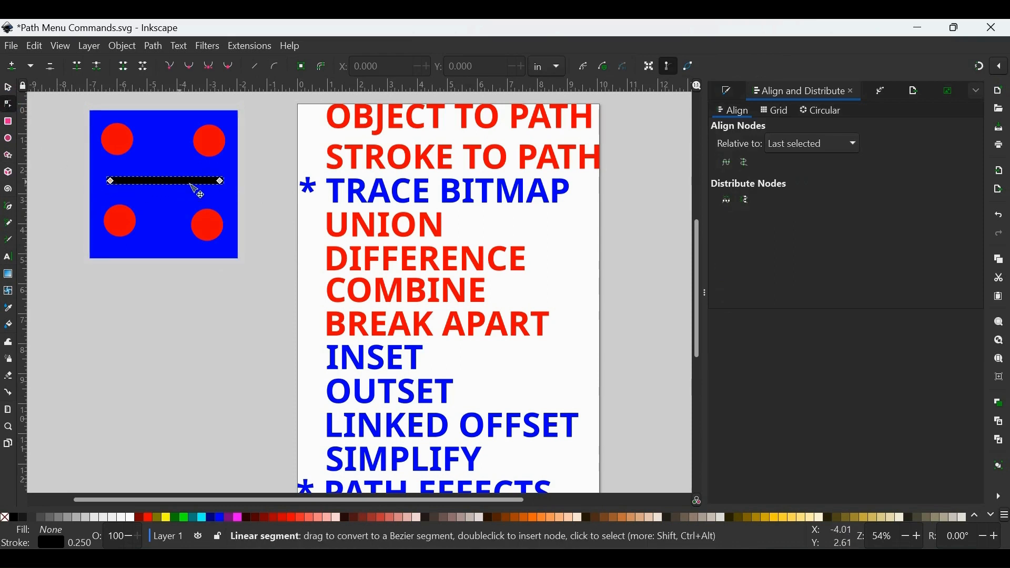
{"action": "left_click", "coordinate": [736, 94]}
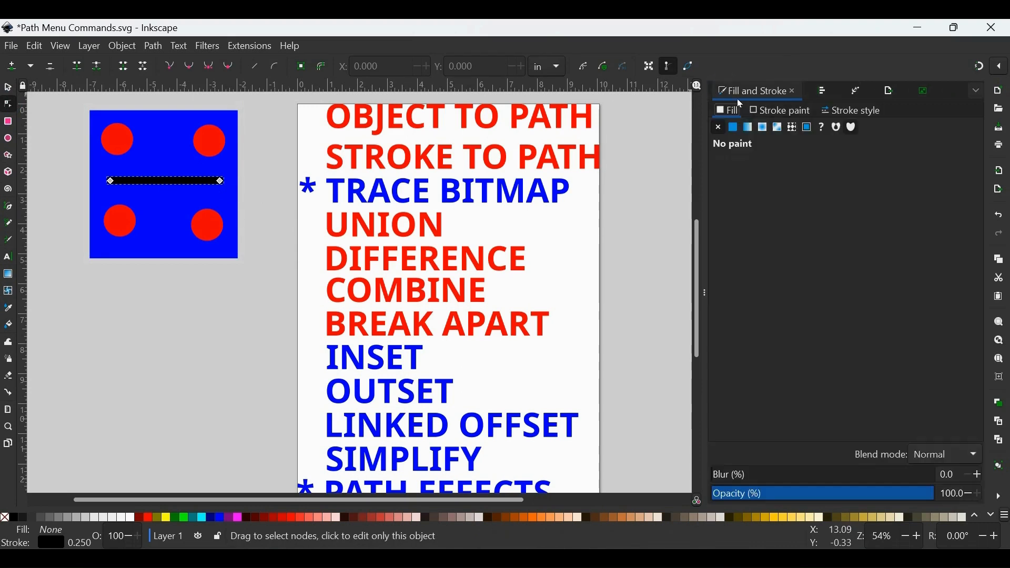
{"action": "left_click", "coordinate": [862, 112]}
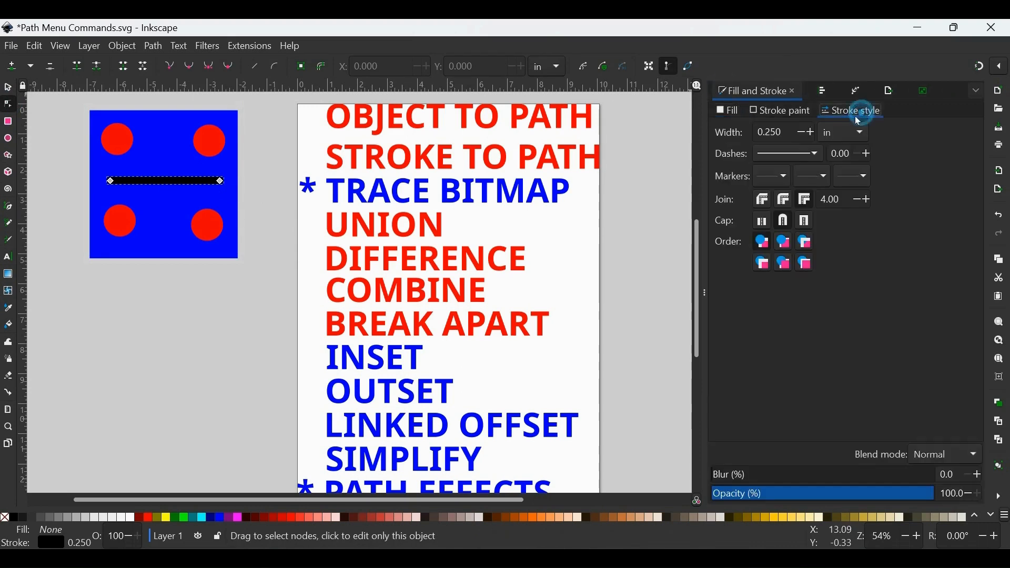
{"action": "double_click", "coordinate": [778, 136]}
{"action": "type", "text": "0.2"}
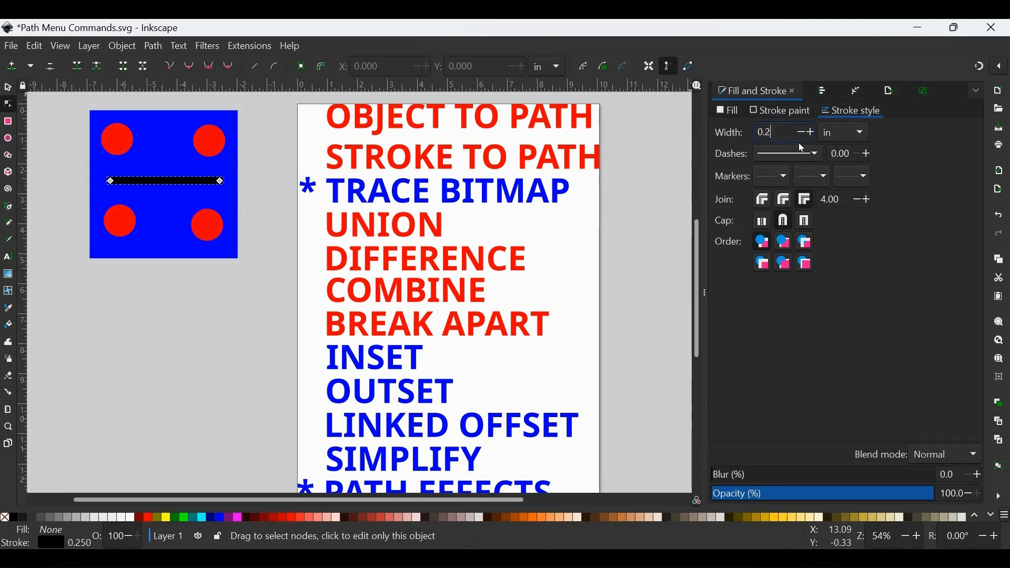
{"action": "key", "text": "Return"}
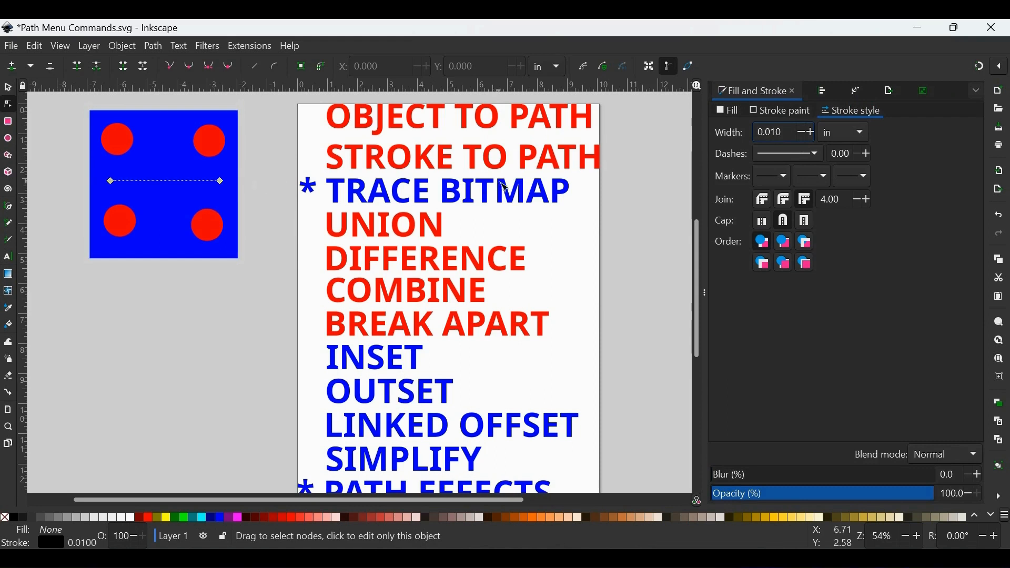
Set the line's stroke width to 0.25 in and convert its stroke to a path.
{"action": "left_click", "coordinate": [785, 132]}
{"action": "key", "text": "BackSpace"}
{"action": "key", "text": "BackSpace"}
{"action": "key", "text": "BackSpace"}
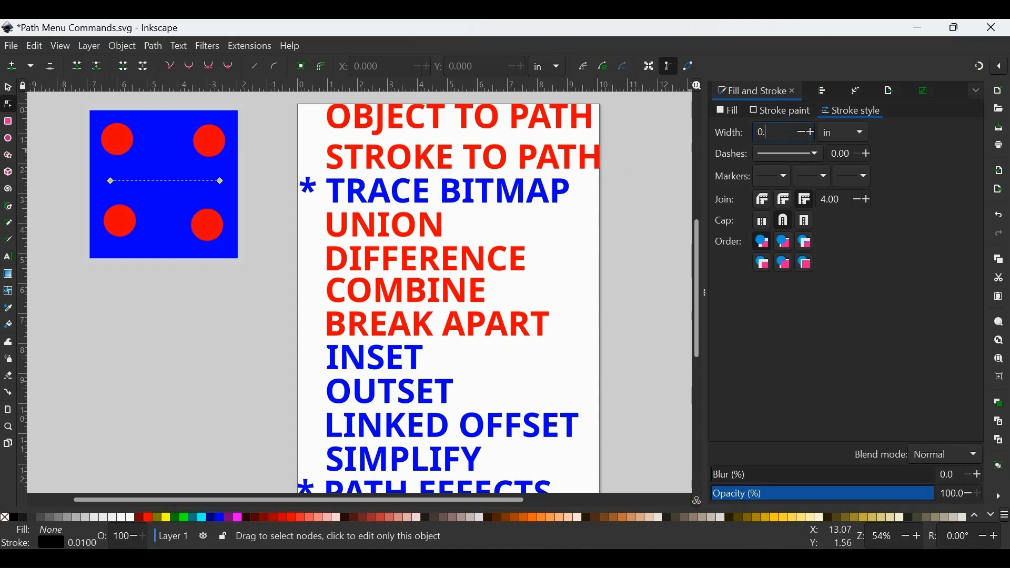
{"action": "type", "text": "25"}
{"action": "key", "text": "Return"}
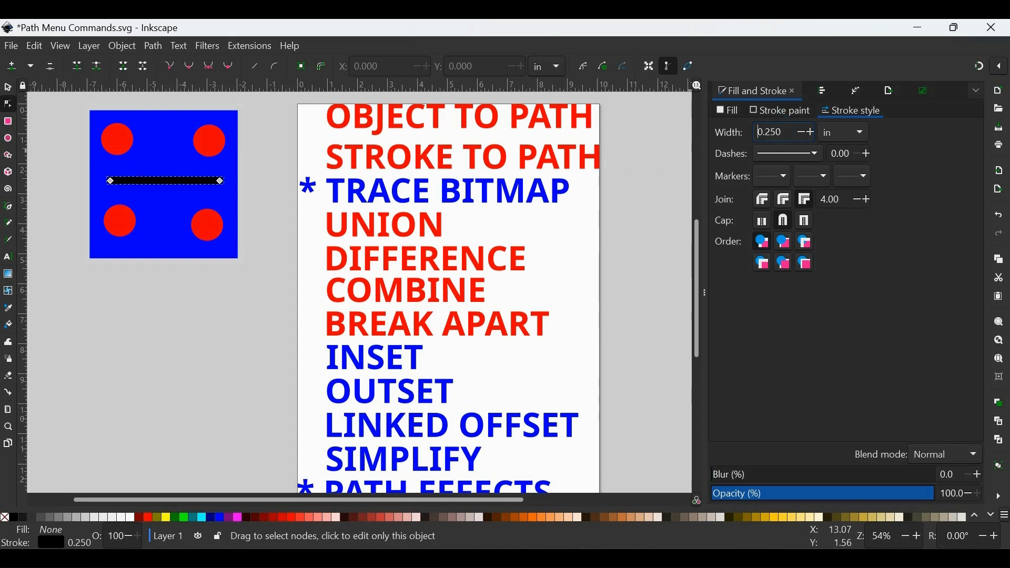
{"action": "left_click", "coordinate": [152, 48]}
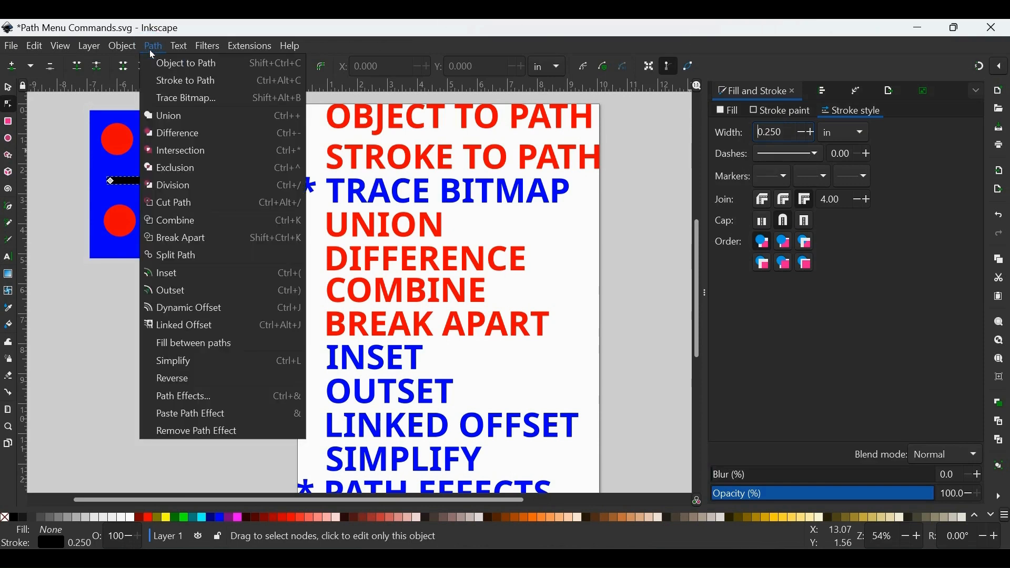
{"action": "left_click", "coordinate": [172, 82]}
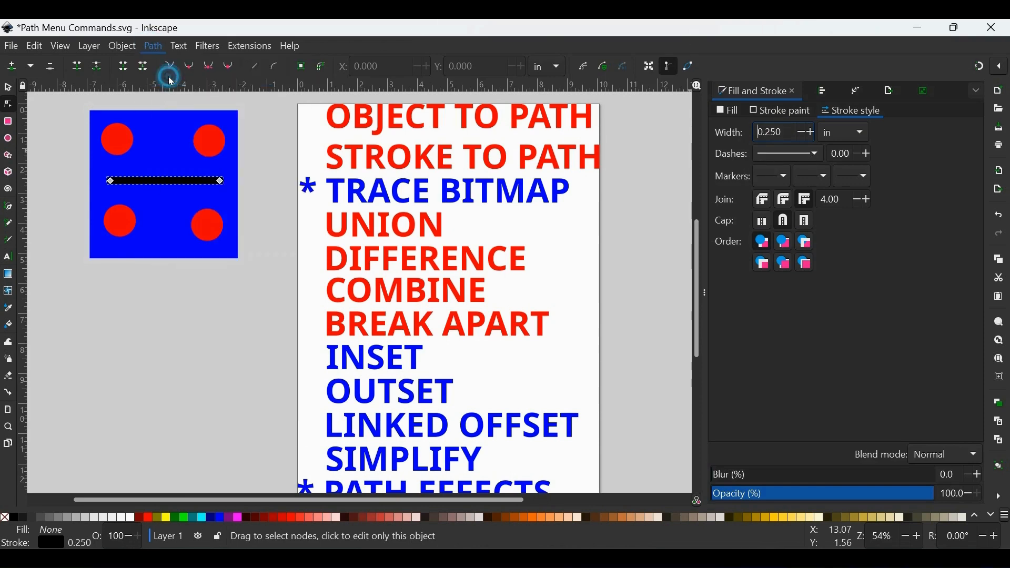
Inspect the nodes around the outline of the converted black line in a close-up view.
{"action": "left_click", "coordinate": [7, 90]}
{"action": "key", "text": "plus"}
{"action": "key", "text": "plus"}
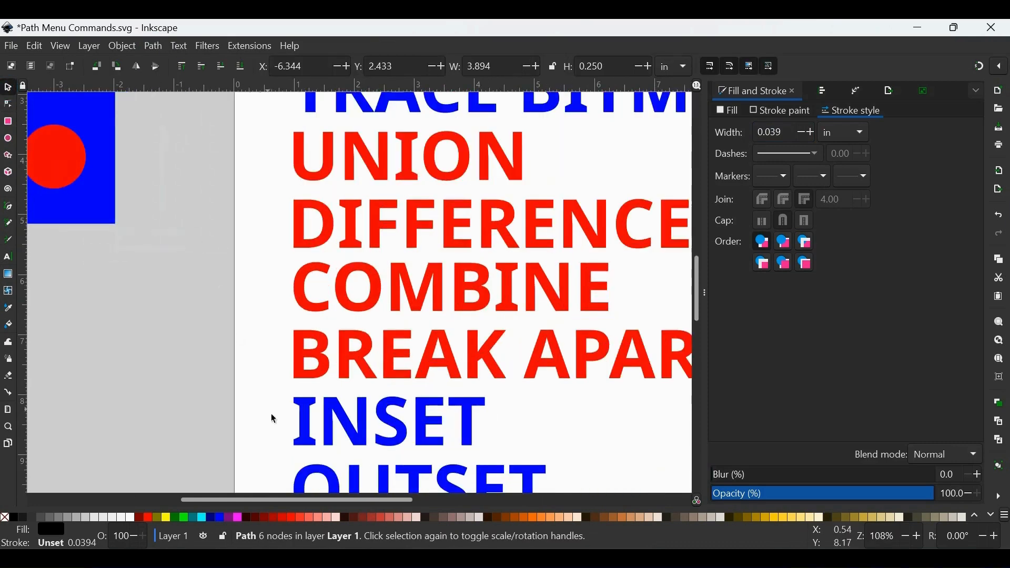
{"action": "left_click_drag", "start_coordinate": [283, 500], "coordinate": [186, 479]}
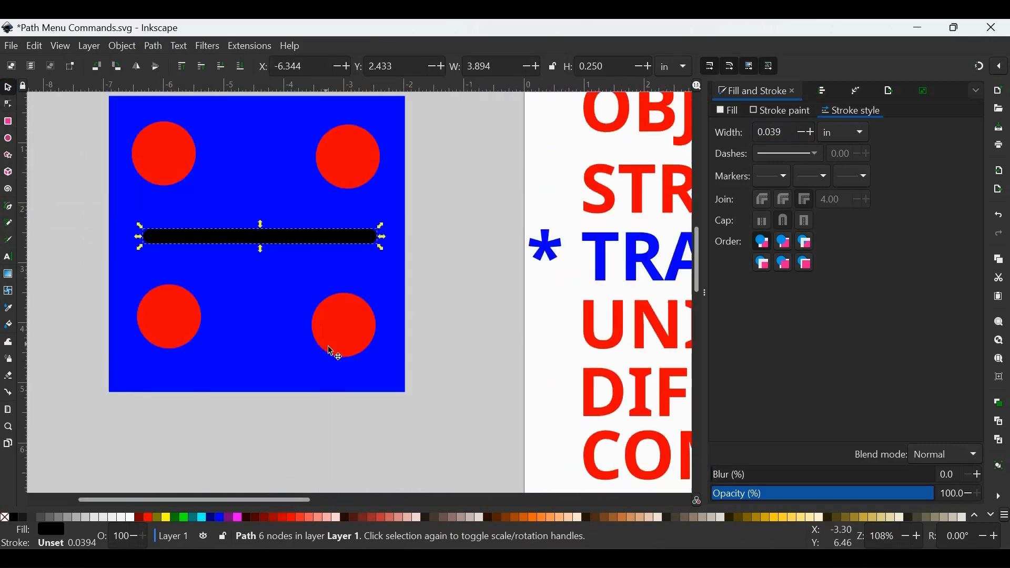
{"action": "left_click", "coordinate": [10, 107]}
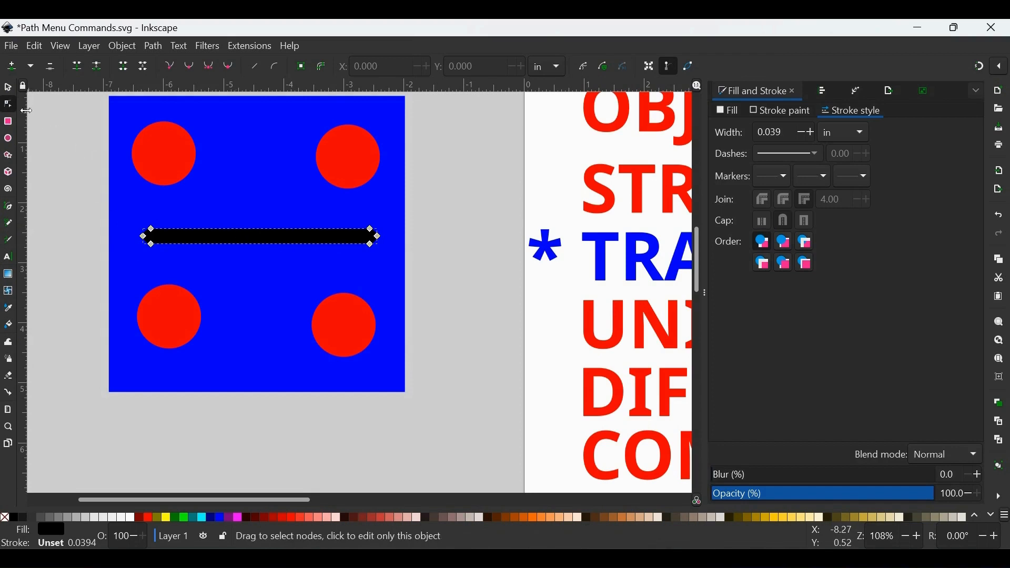
{"action": "left_click", "coordinate": [8, 86]}
{"action": "key", "text": "minus"}
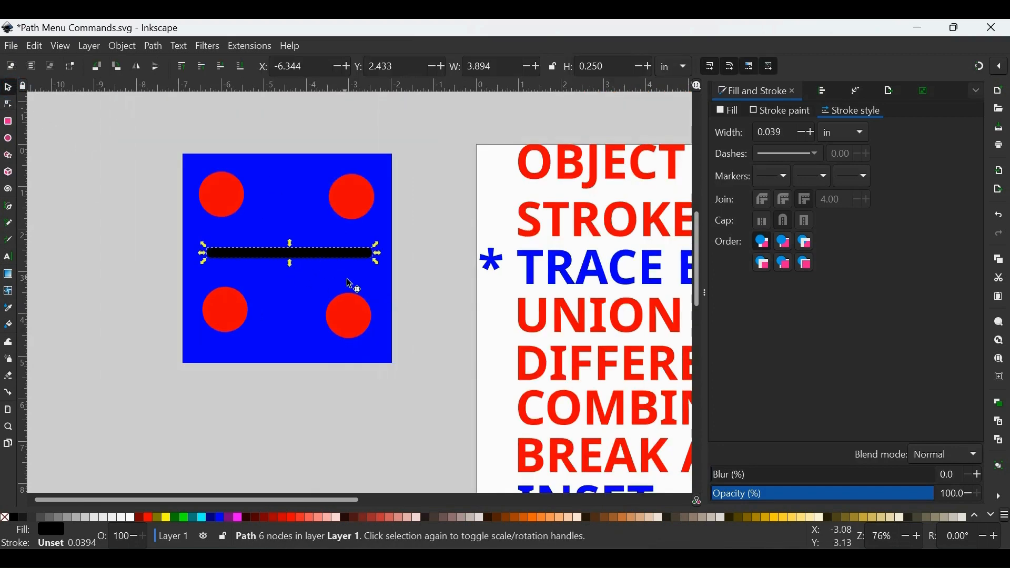
Undo the line's stroke-to-path conversion and width change, and redo only the 0.25 in stroke width.
{"action": "key", "text": "ctrl+z"}
{"action": "key", "text": "ctrl+z"}
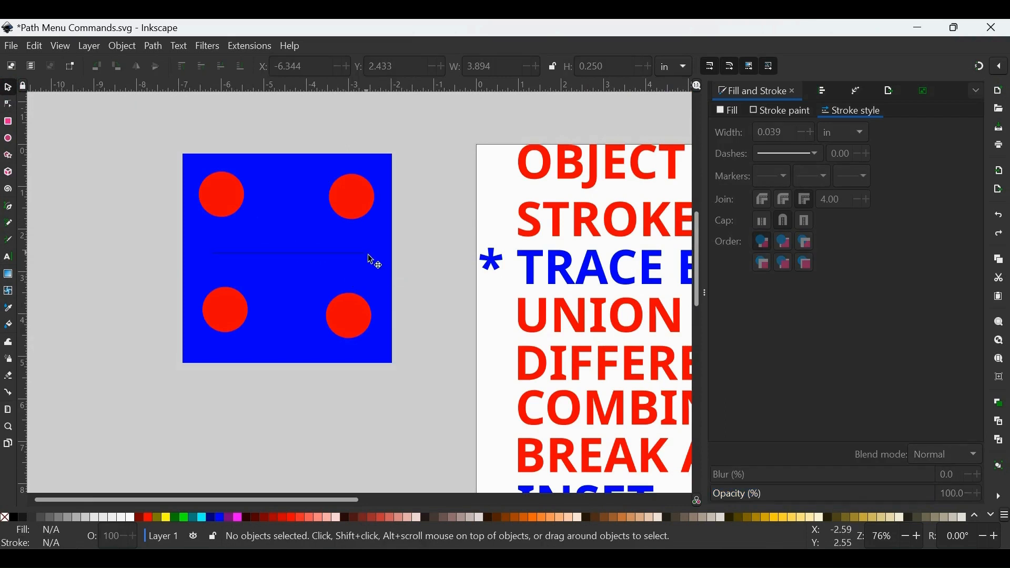
{"action": "left_click", "coordinate": [371, 255]}
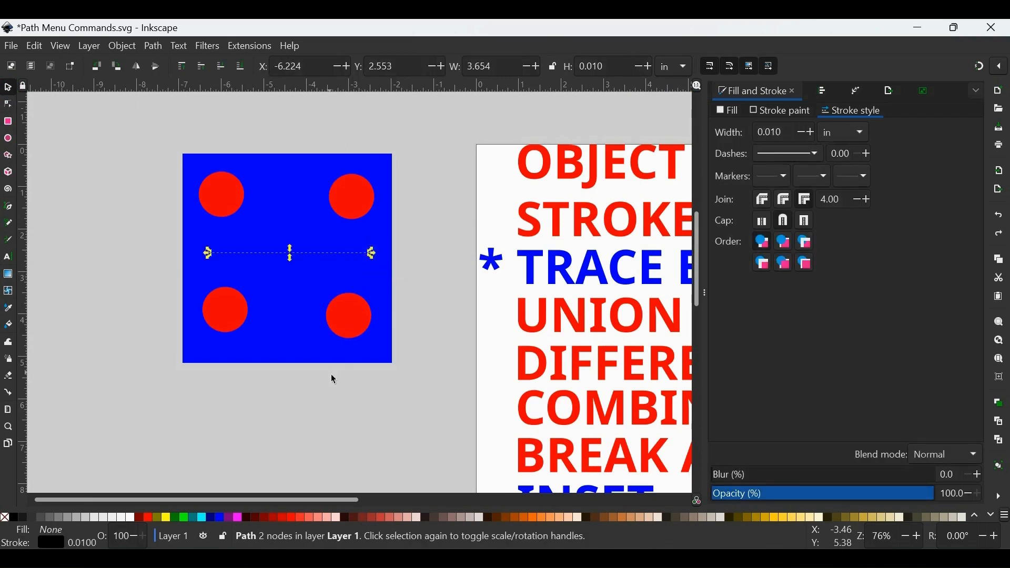
{"action": "key", "text": "ctrl+shift+z"}
{"action": "left_click", "coordinate": [419, 285]}
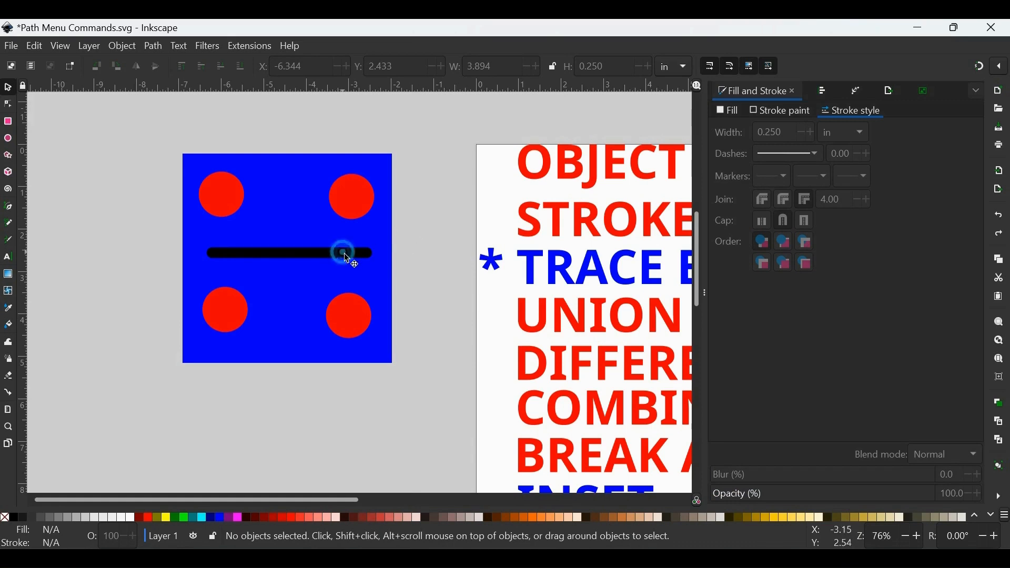
{"action": "left_click", "coordinate": [375, 255]}
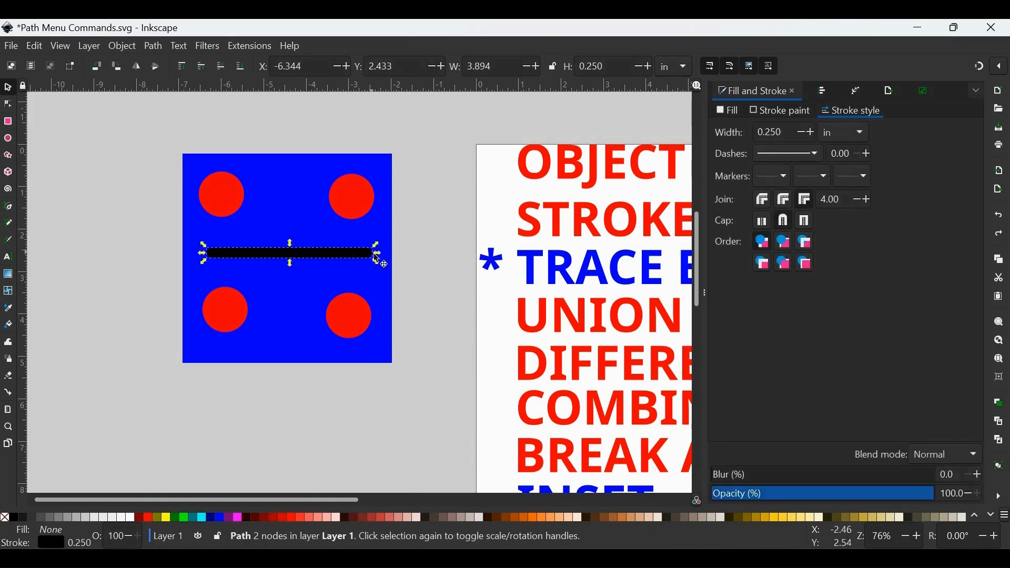
{"action": "left_click", "coordinate": [423, 238]}
Import the Arizona Sun Clipart PNG as an embedded image, with DPI from file and automatic rendering mode.
{"action": "key", "text": "minus"}
{"action": "key", "text": "minus"}
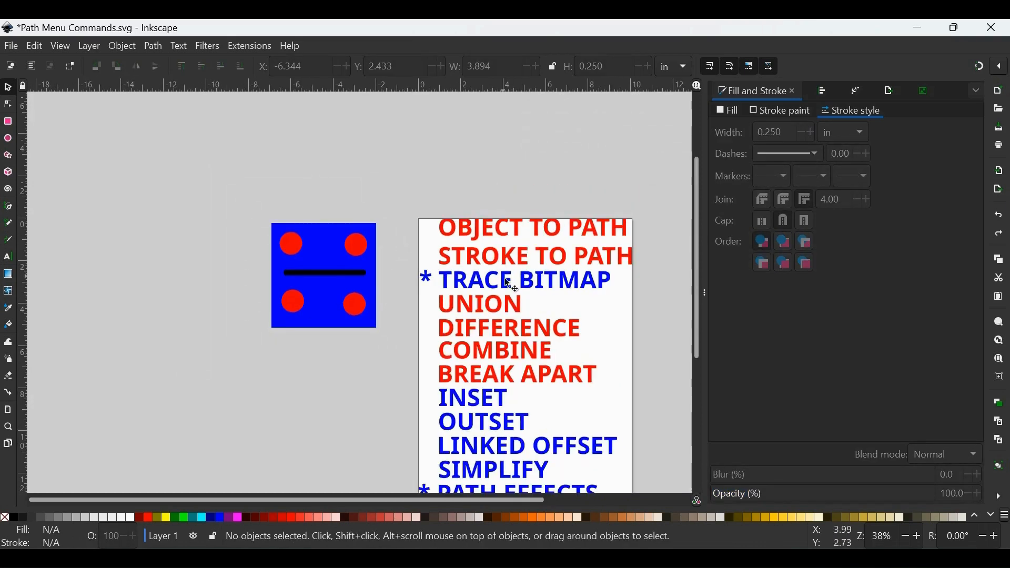
{"action": "scroll", "coordinate": [571, 286], "scroll_direction": "down", "scroll_amount": 2}
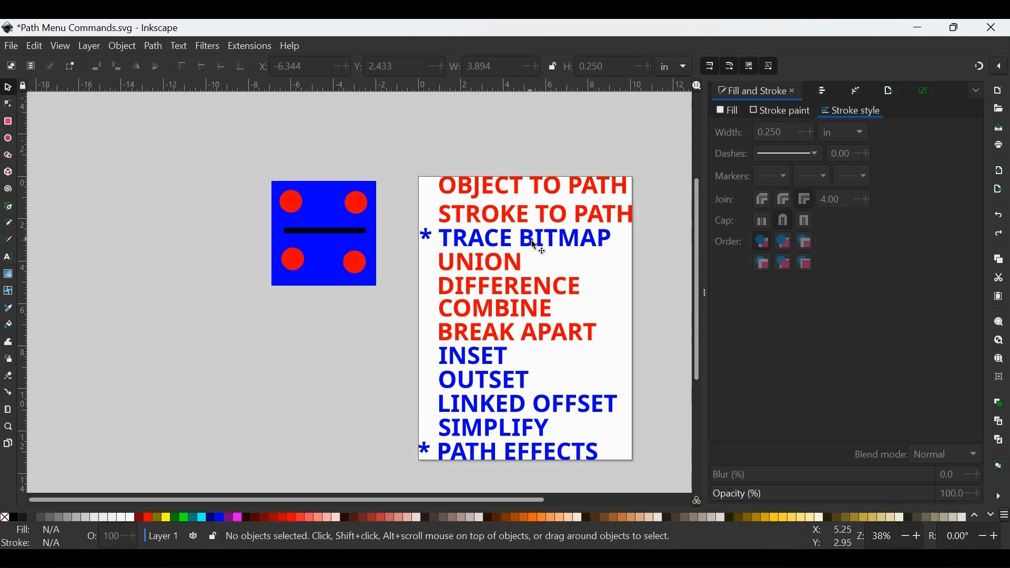
{"action": "left_click", "coordinate": [12, 48]}
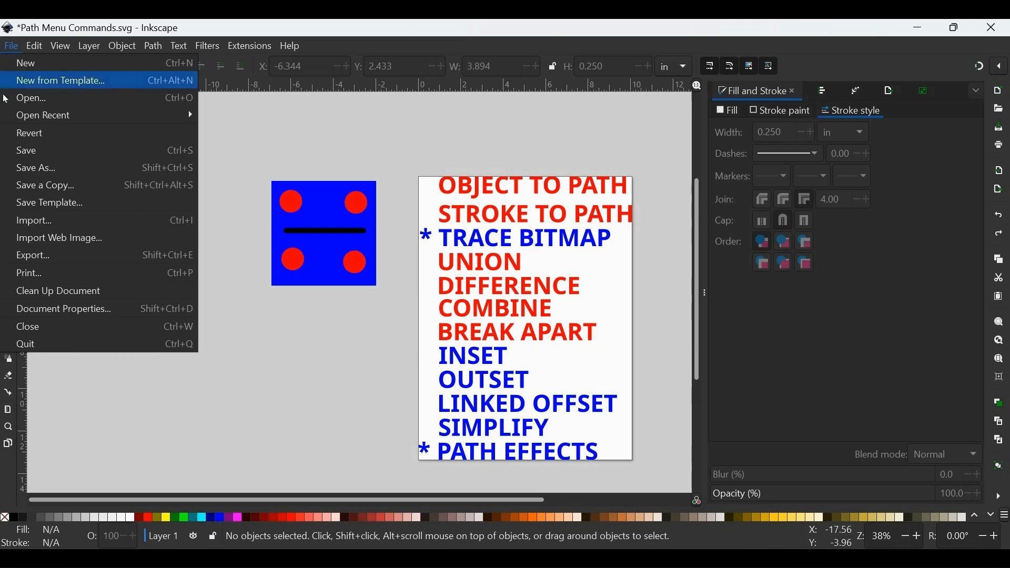
{"action": "left_click", "coordinate": [27, 222]}
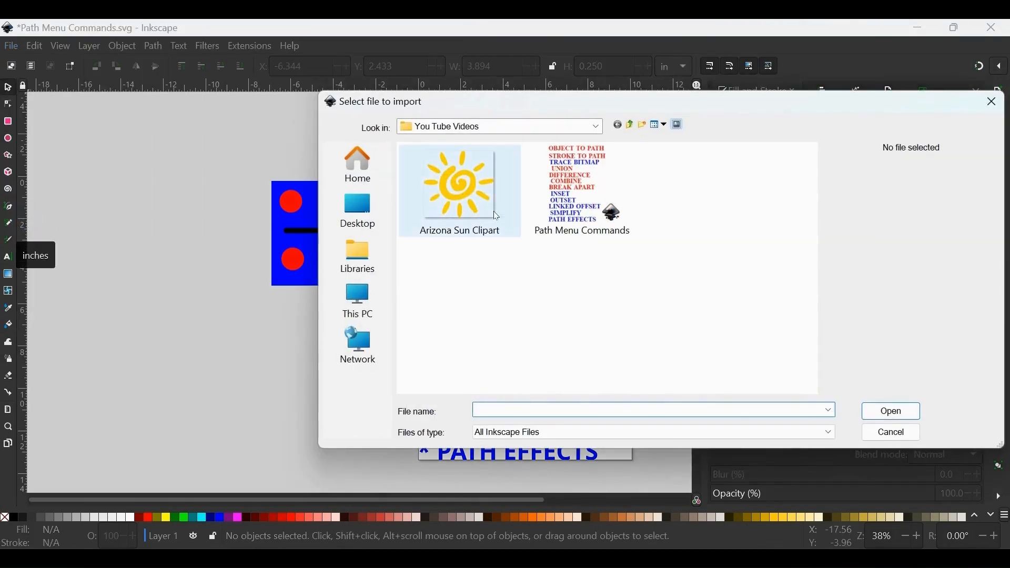
{"action": "left_click", "coordinate": [478, 197]}
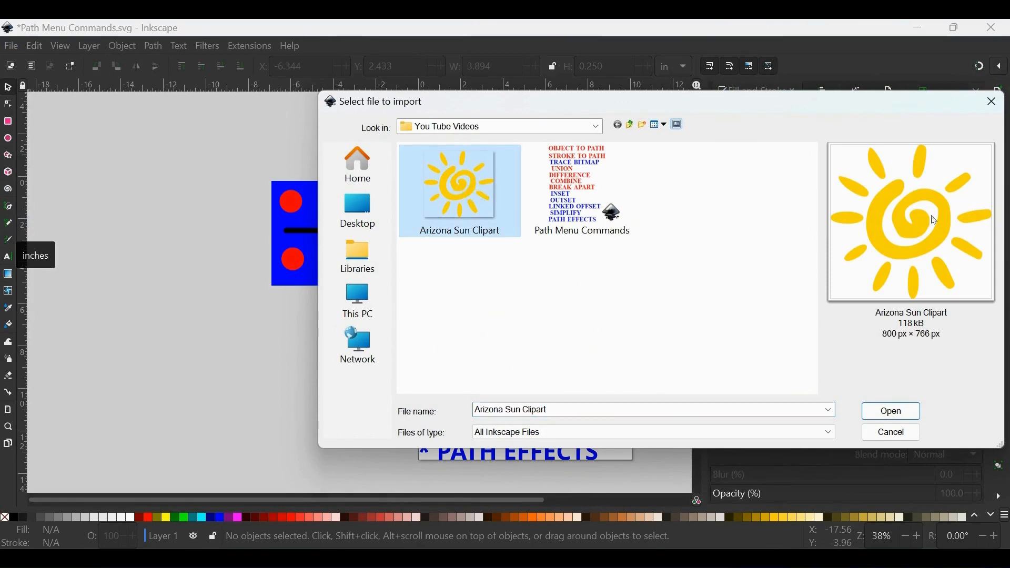
{"action": "left_click", "coordinate": [897, 408]}
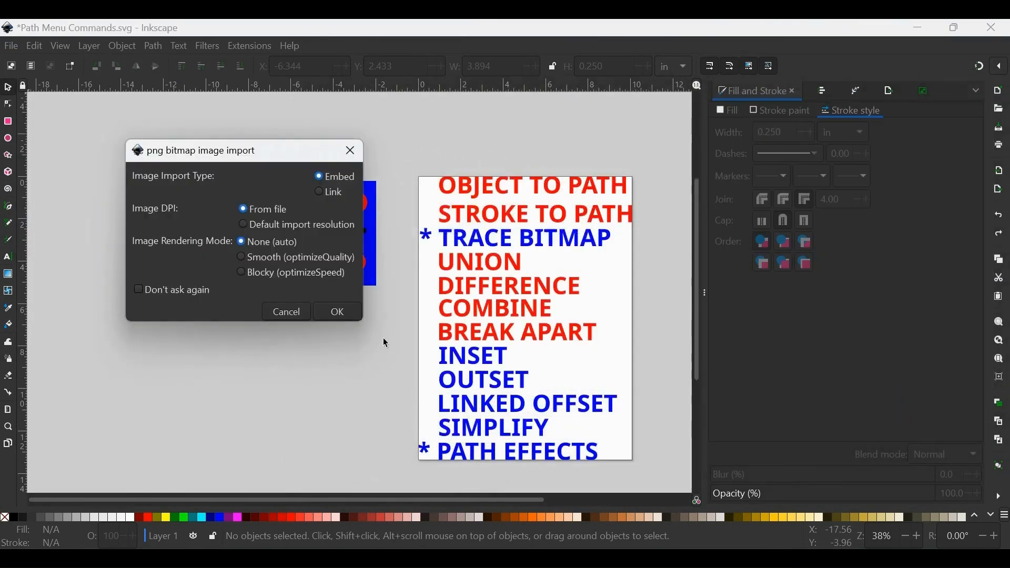
{"action": "left_click", "coordinate": [338, 313]}
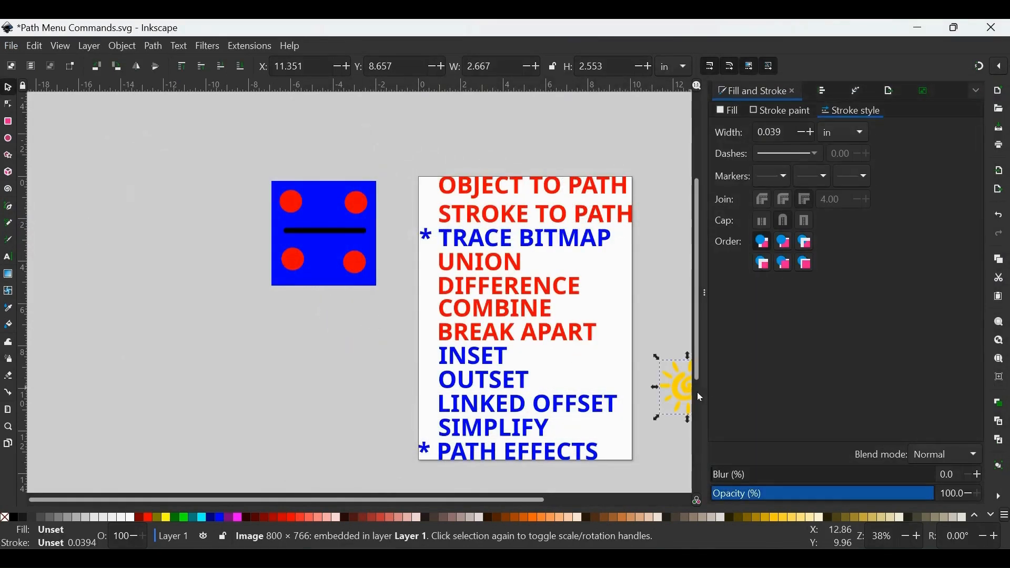
Move the imported sun image to the empty canvas area just below the blue square.
{"action": "left_click_drag", "start_coordinate": [686, 393], "coordinate": [347, 335]}
{"action": "key", "text": "plus"}
{"action": "key", "text": "plus"}
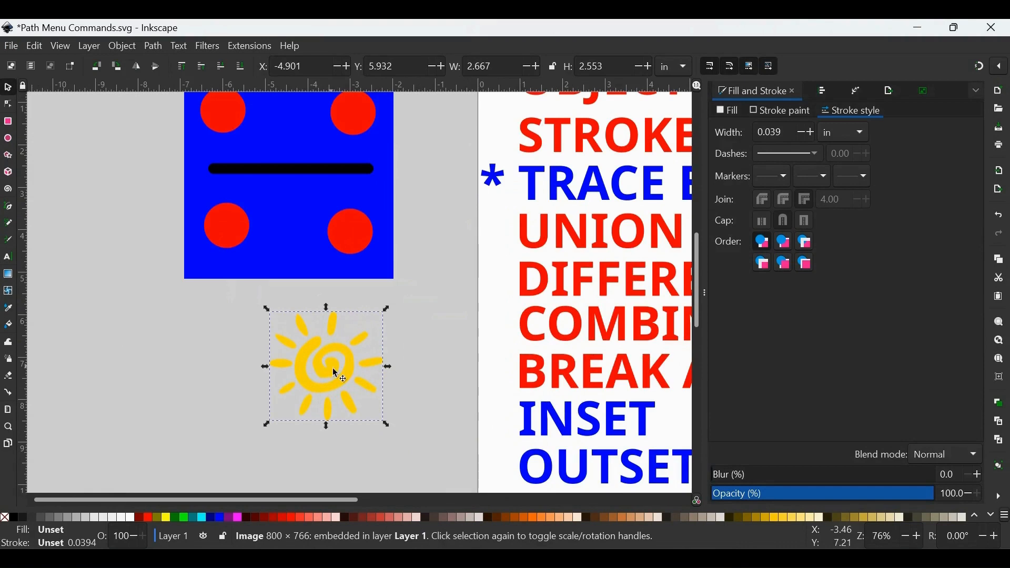
Trace the sun image in a single brightness-cutoff scan with threshold 0.619, speckles 126 and optimize 3.475.
{"action": "left_click", "coordinate": [153, 46]}
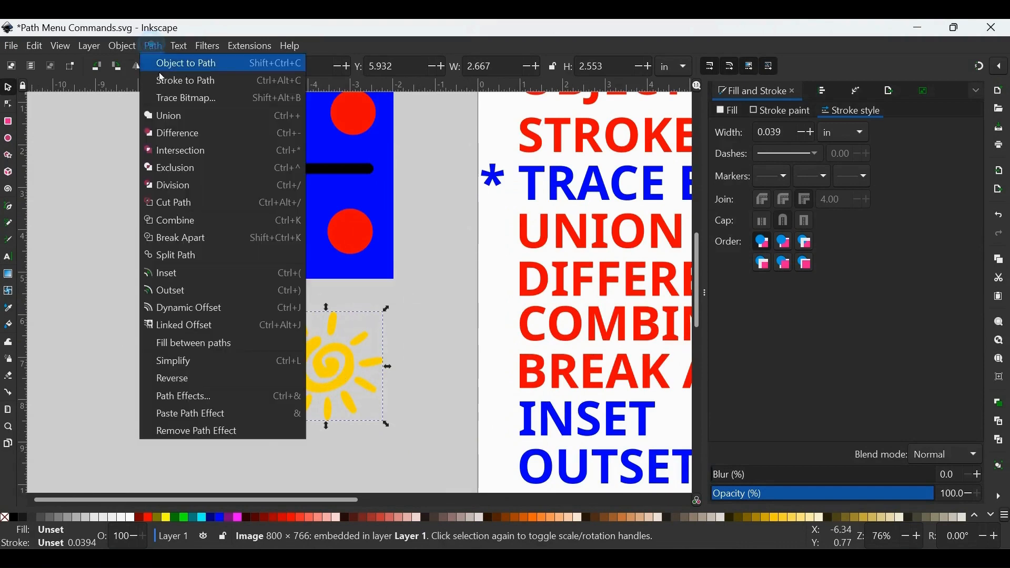
{"action": "left_click", "coordinate": [169, 97]}
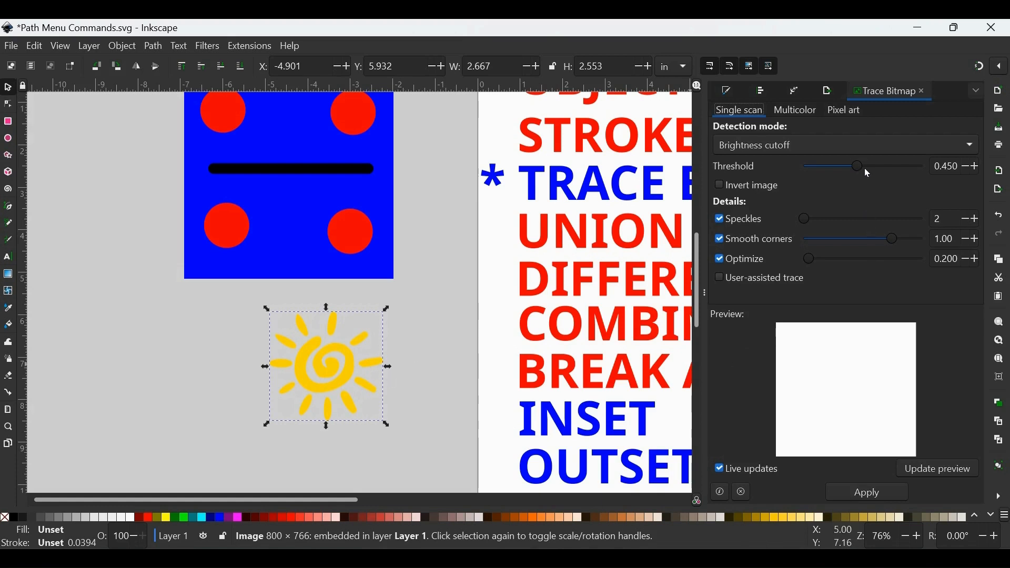
{"action": "left_click_drag", "start_coordinate": [857, 166], "coordinate": [878, 166]}
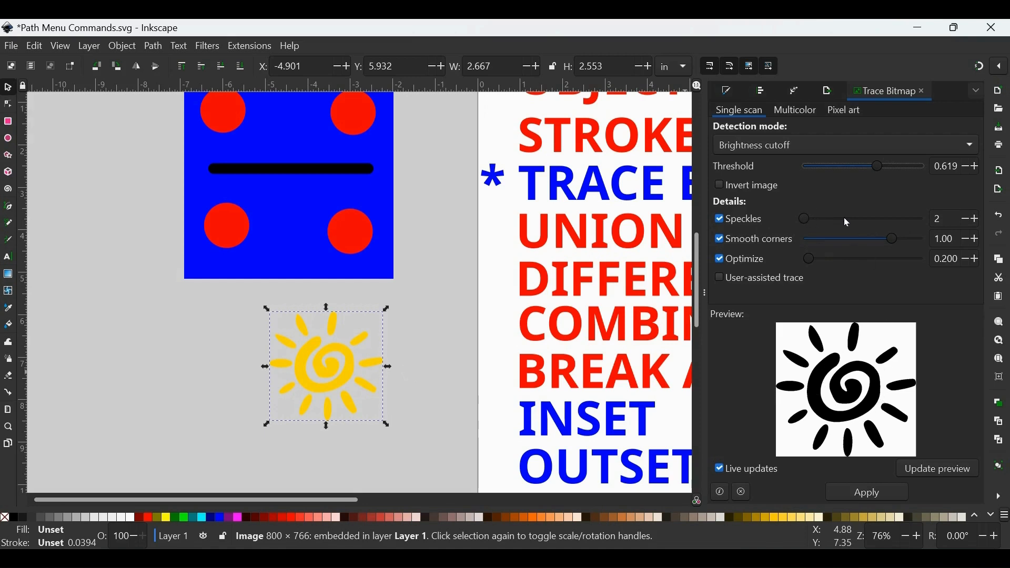
{"action": "mouse_move", "coordinate": [806, 217]}
{"action": "left_mouse_down"}
{"action": "mouse_move", "coordinate": [867, 216]}
{"action": "mouse_move", "coordinate": [820, 220]}
{"action": "left_mouse_up"}
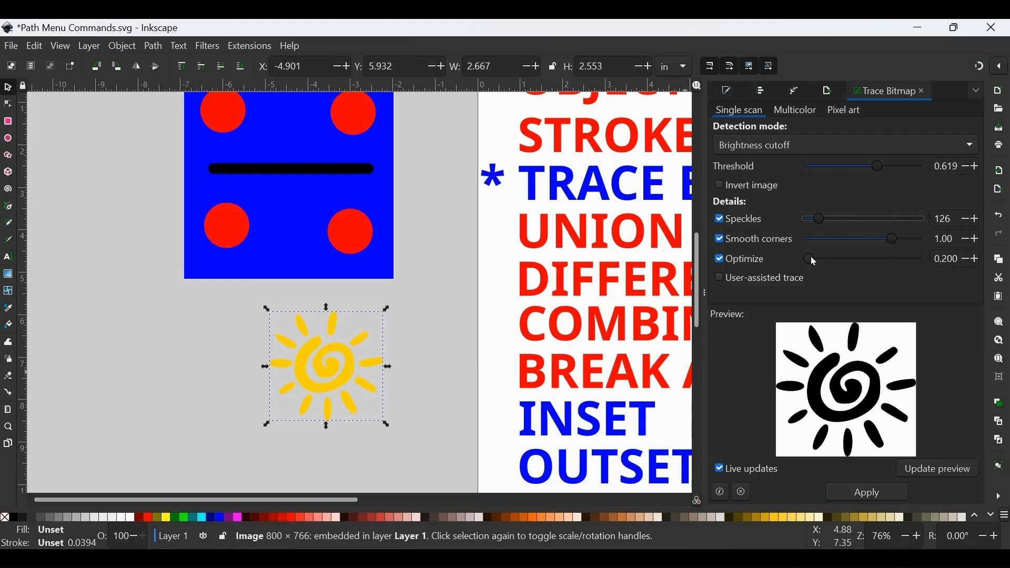
{"action": "left_click_drag", "start_coordinate": [812, 259], "coordinate": [888, 257]}
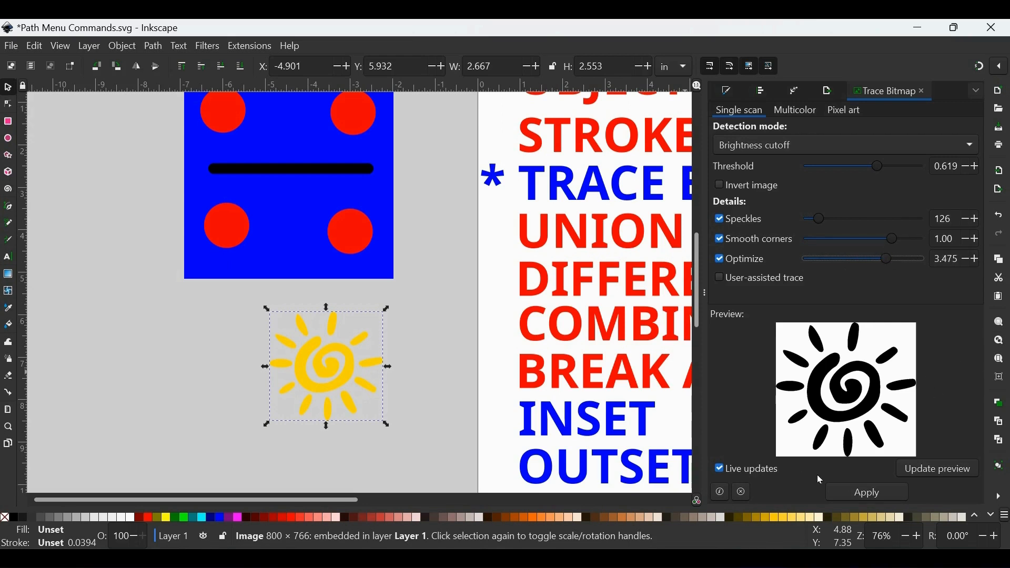
{"action": "left_click", "coordinate": [850, 492]}
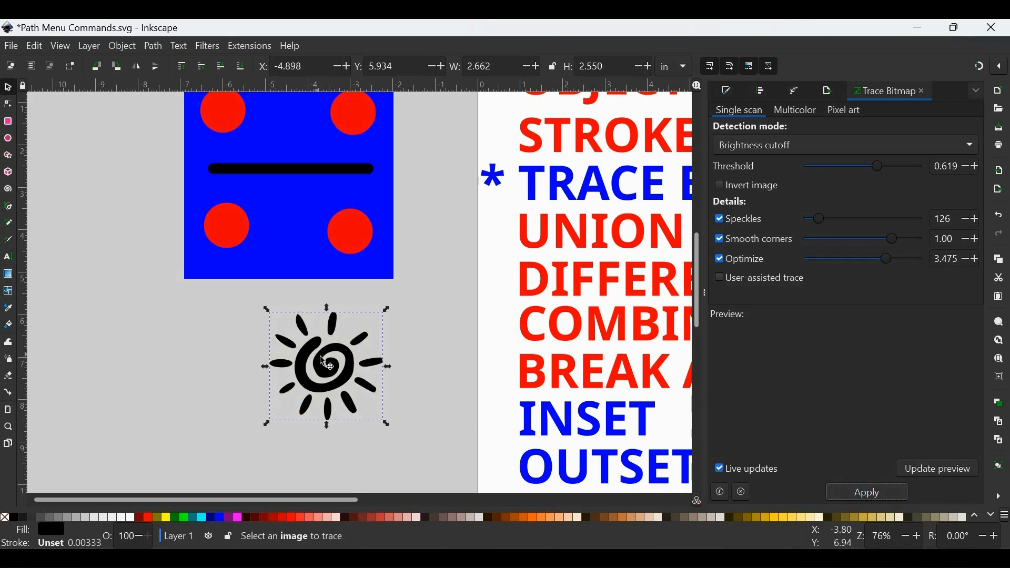
Move the traced black sun off the yellow sun image and delete the original image.
{"action": "left_click", "coordinate": [352, 362]}
{"action": "left_click_drag", "start_coordinate": [352, 362], "coordinate": [230, 341]}
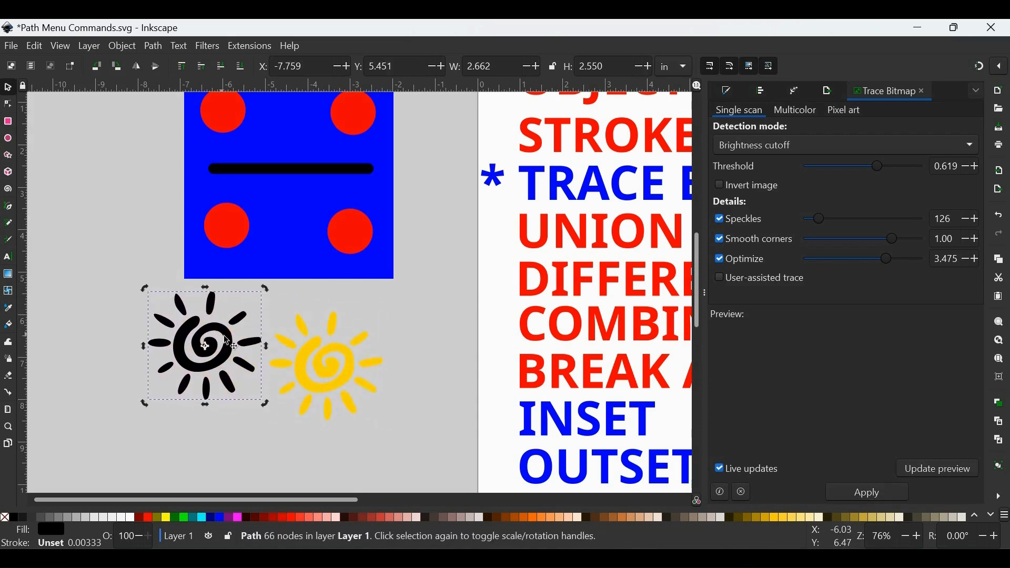
{"action": "left_click", "coordinate": [348, 352]}
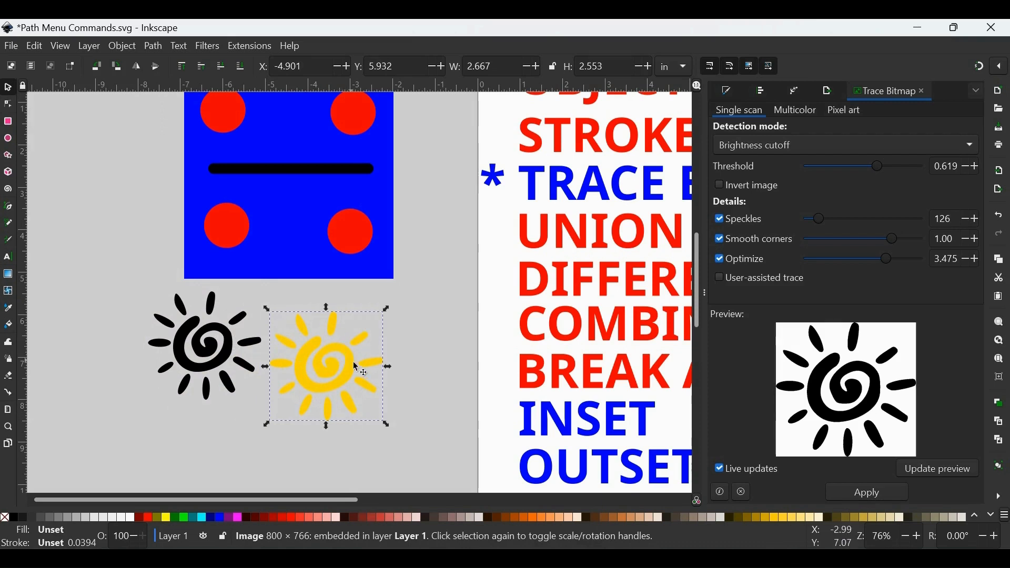
{"action": "key", "text": "Delete"}
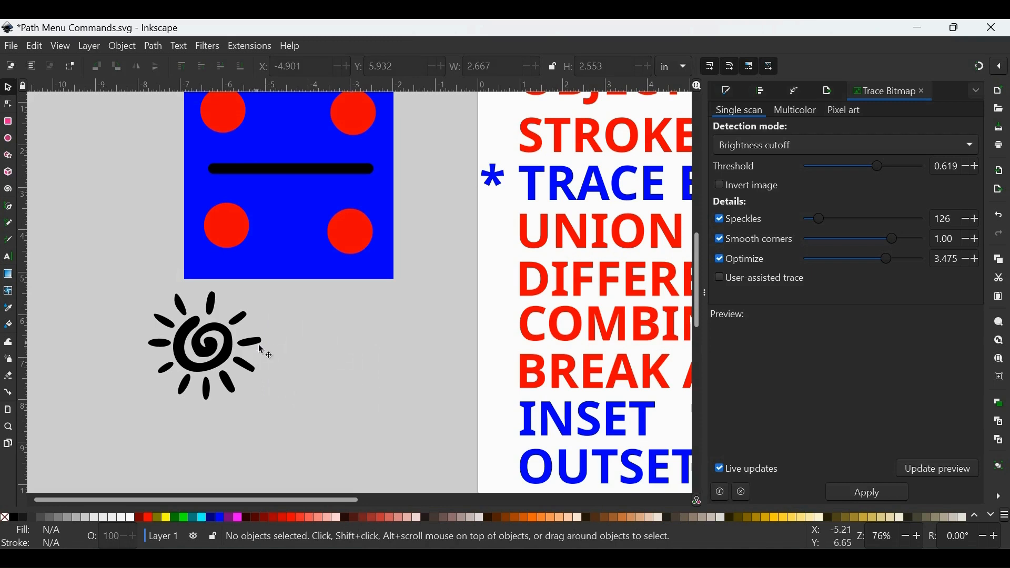
Move the traced black sun under the middle of the blue square.
{"action": "key", "text": "minus"}
{"action": "left_click_drag", "start_coordinate": [282, 331], "coordinate": [333, 332]}
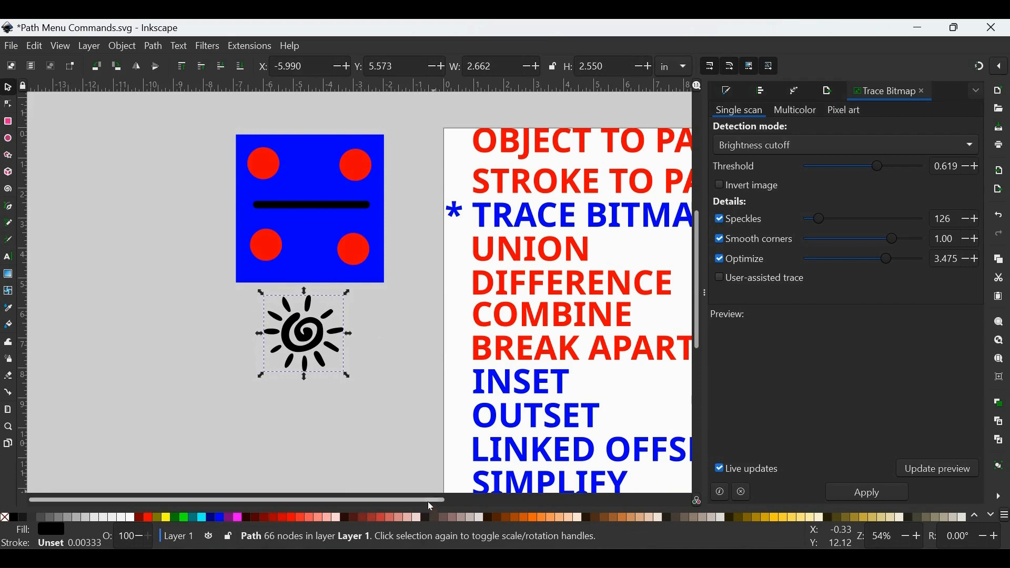
{"action": "left_click_drag", "start_coordinate": [430, 500], "coordinate": [489, 501]}
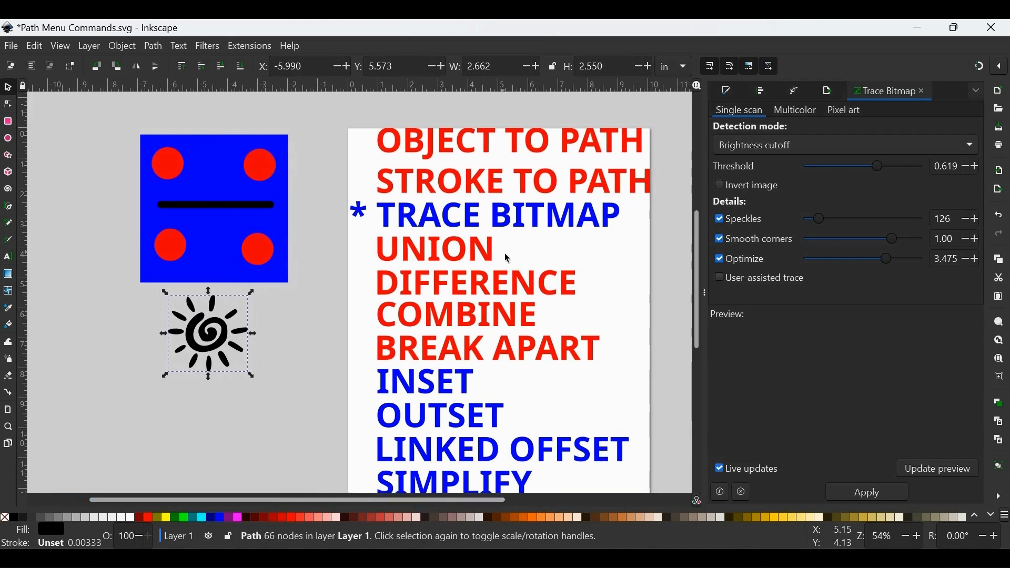
Unite the four red circles into one path with Union and show its nodes.
{"action": "left_click", "coordinate": [267, 258]}
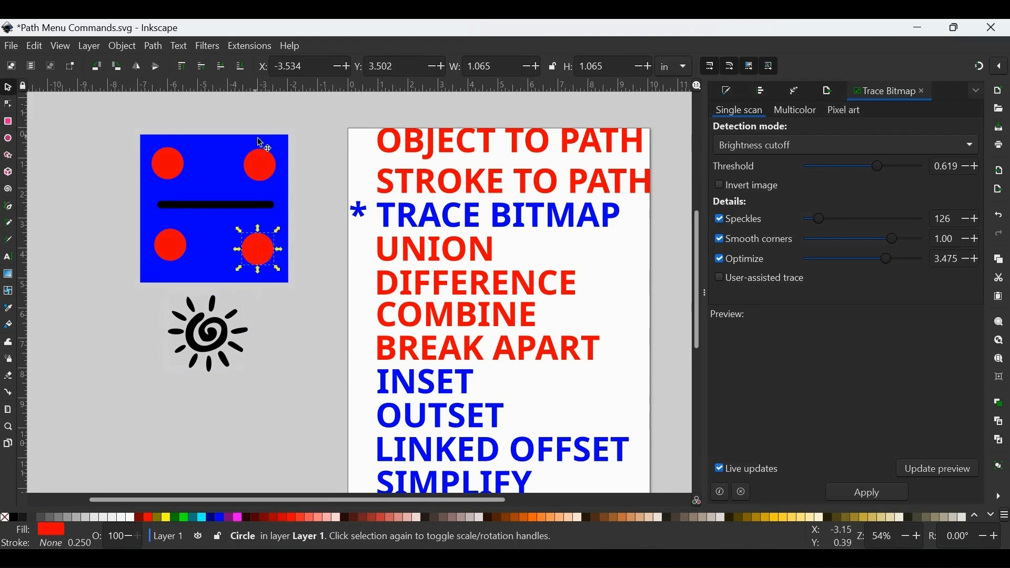
{"action": "left_click", "coordinate": [266, 168], "text": "shift"}
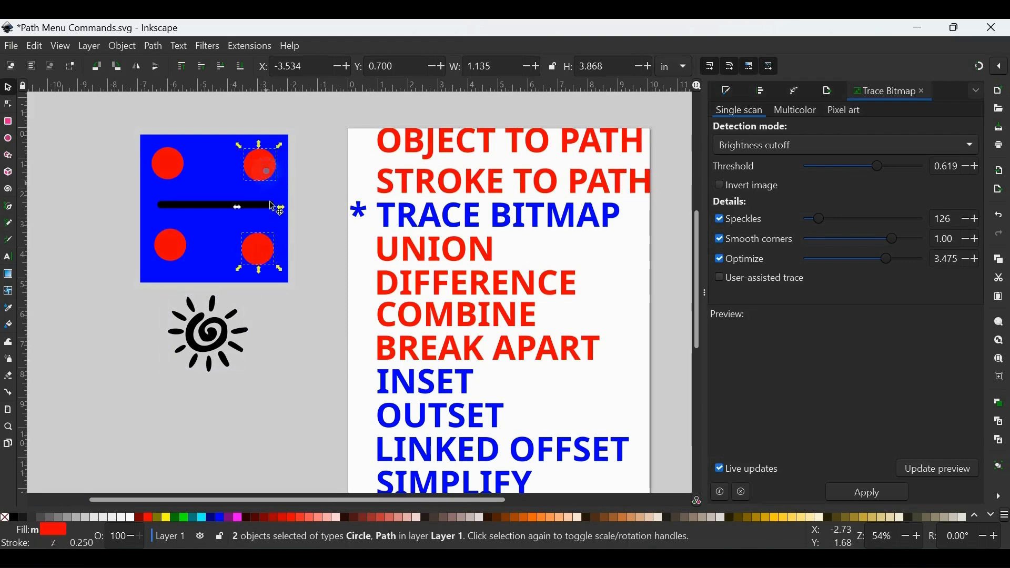
{"action": "left_click", "coordinate": [169, 174], "text": "shift"}
{"action": "left_click", "coordinate": [181, 246], "text": "shift"}
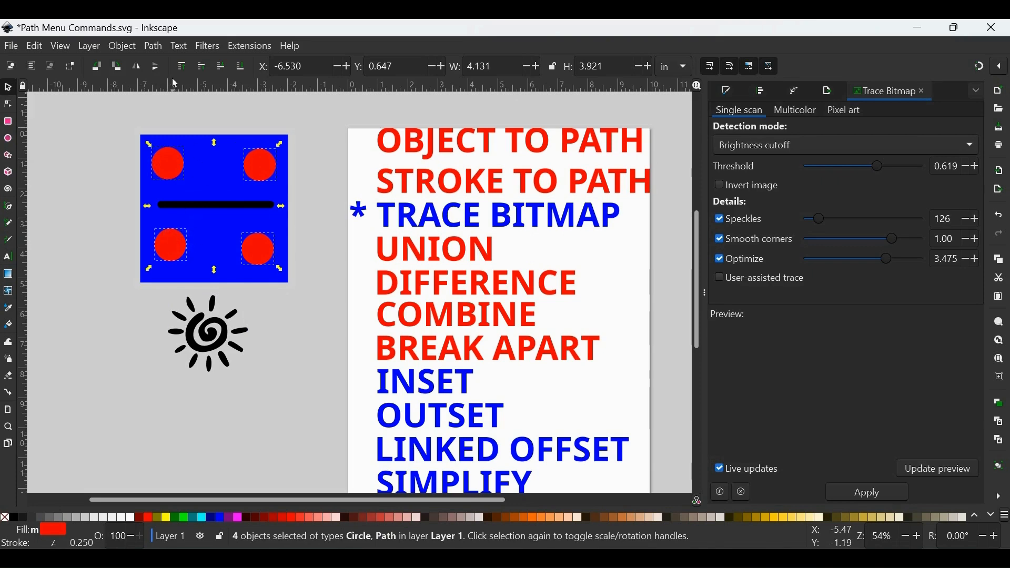
{"action": "left_click", "coordinate": [155, 46]}
{"action": "left_click", "coordinate": [165, 115]}
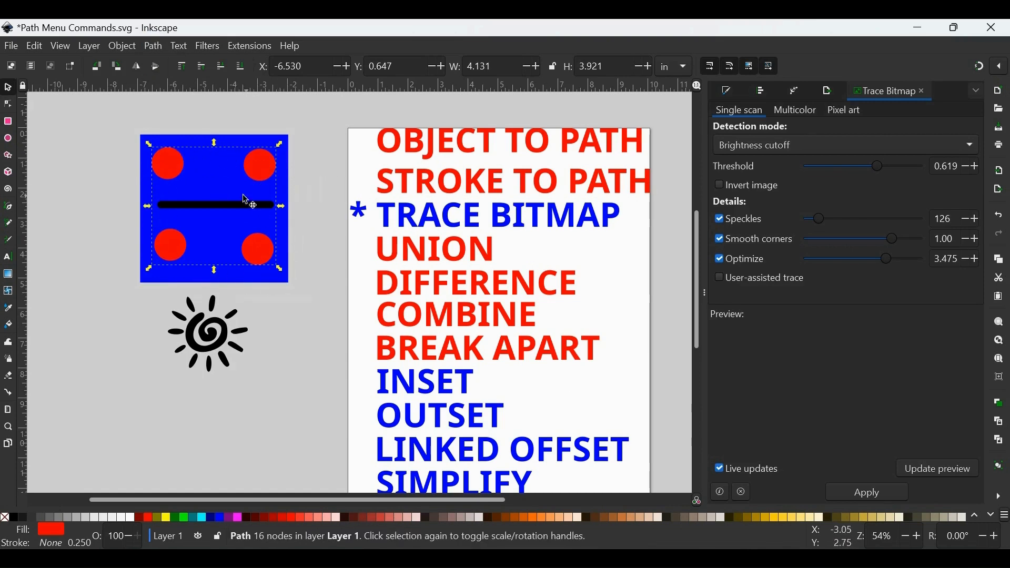
{"action": "left_click", "coordinate": [8, 104]}
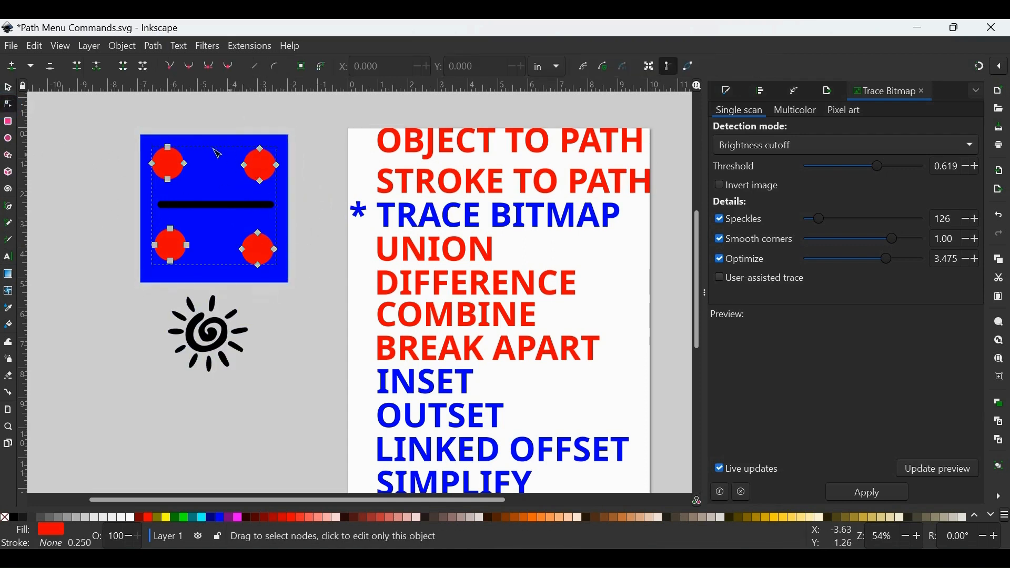
{"action": "left_click", "coordinate": [8, 87]}
{"action": "left_click", "coordinate": [302, 158]}
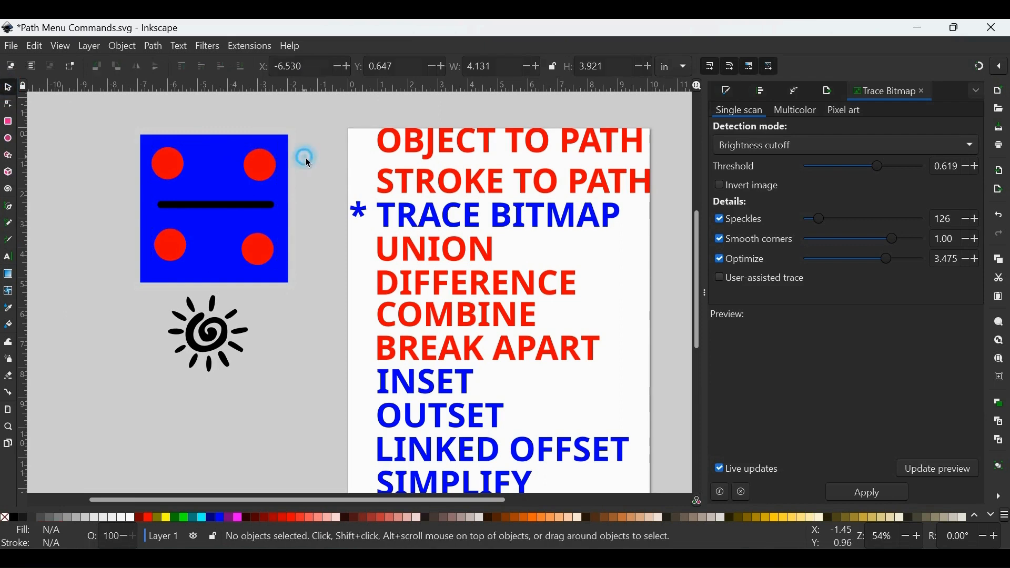
Undo the union of the four red circles and check the object types of the two upper circles.
{"action": "key", "text": "ctrl+z"}
{"action": "left_click", "coordinate": [324, 141]}
{"action": "left_click_drag", "start_coordinate": [325, 141], "coordinate": [92, 188]}
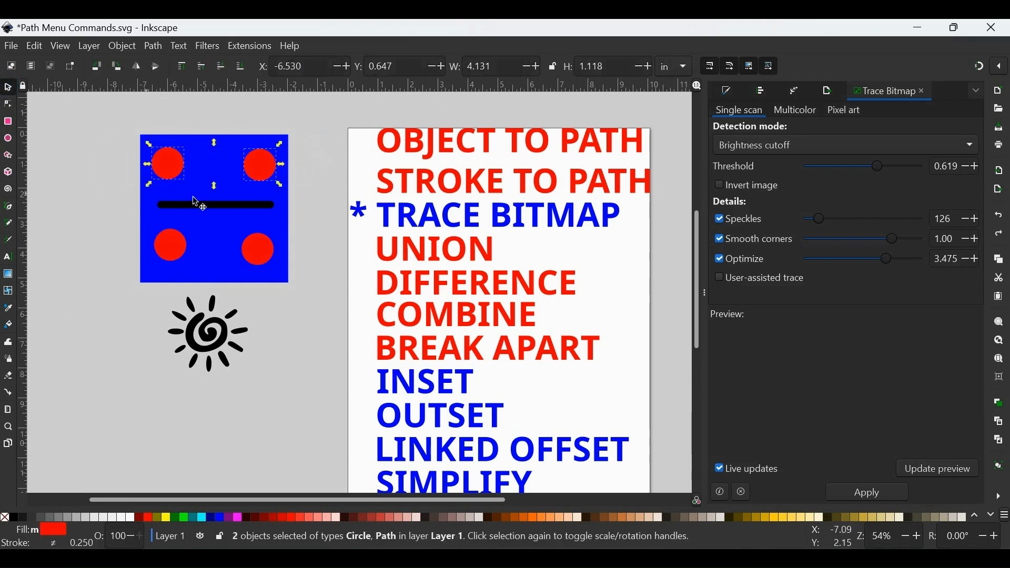
{"action": "left_click", "coordinate": [326, 185]}
{"action": "left_click", "coordinate": [267, 164]}
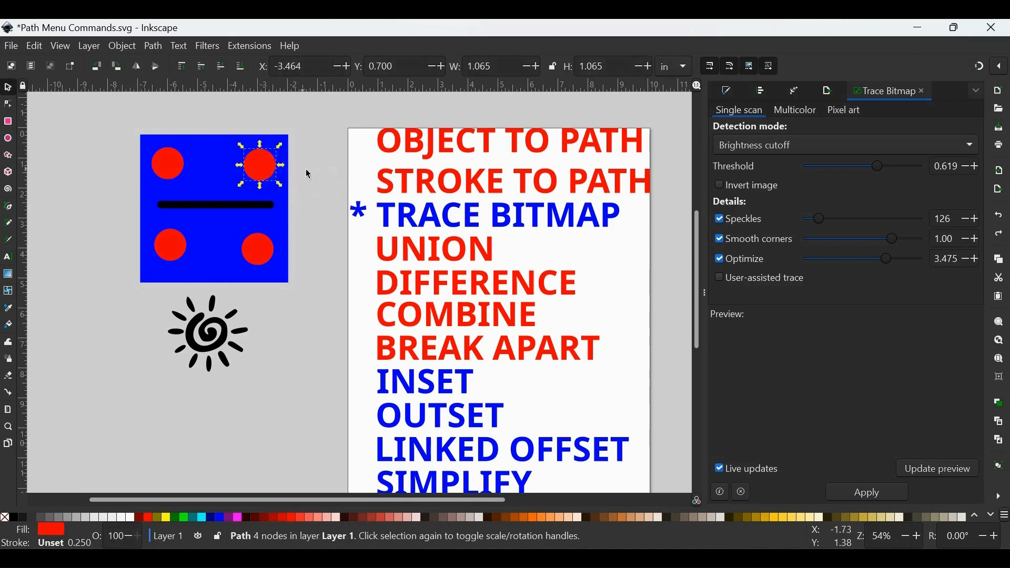
Overlap the upper-right red circle with the upper-left one and unite the two with Union.
{"action": "left_click_drag", "start_coordinate": [268, 173], "coordinate": [193, 171]}
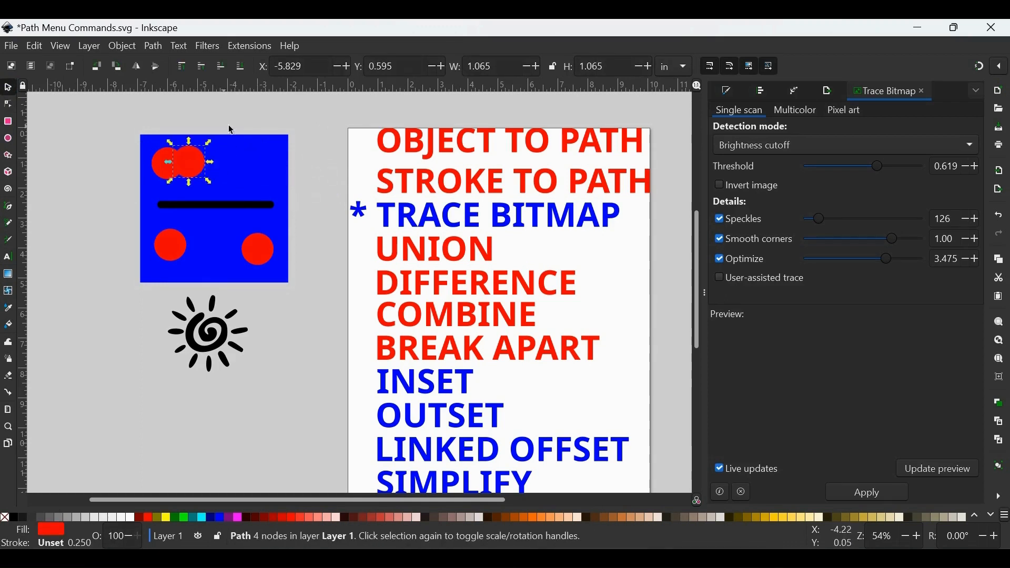
{"action": "left_click_drag", "start_coordinate": [231, 108], "coordinate": [100, 209]}
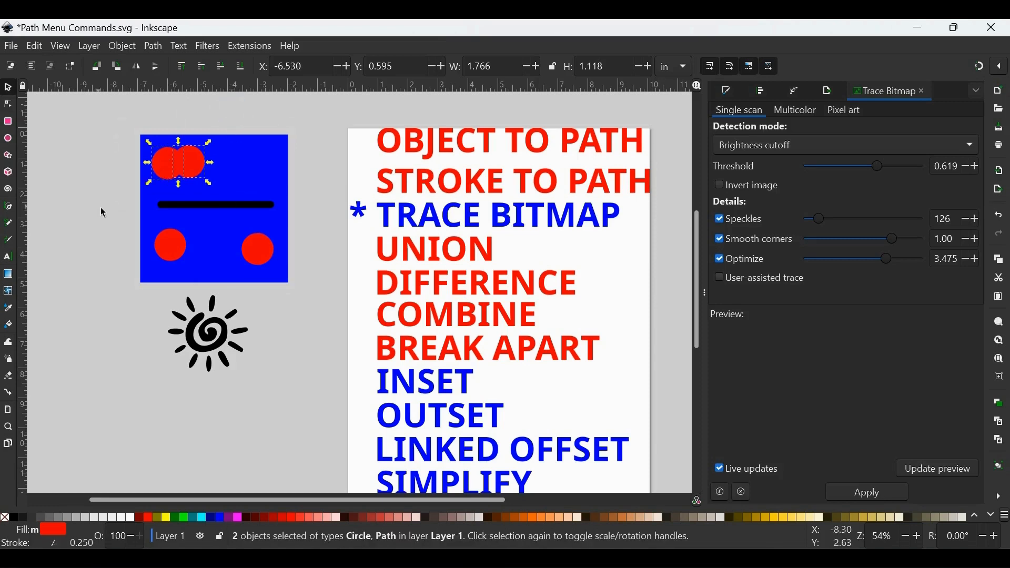
{"action": "left_click", "coordinate": [153, 46]}
{"action": "left_click", "coordinate": [176, 114]}
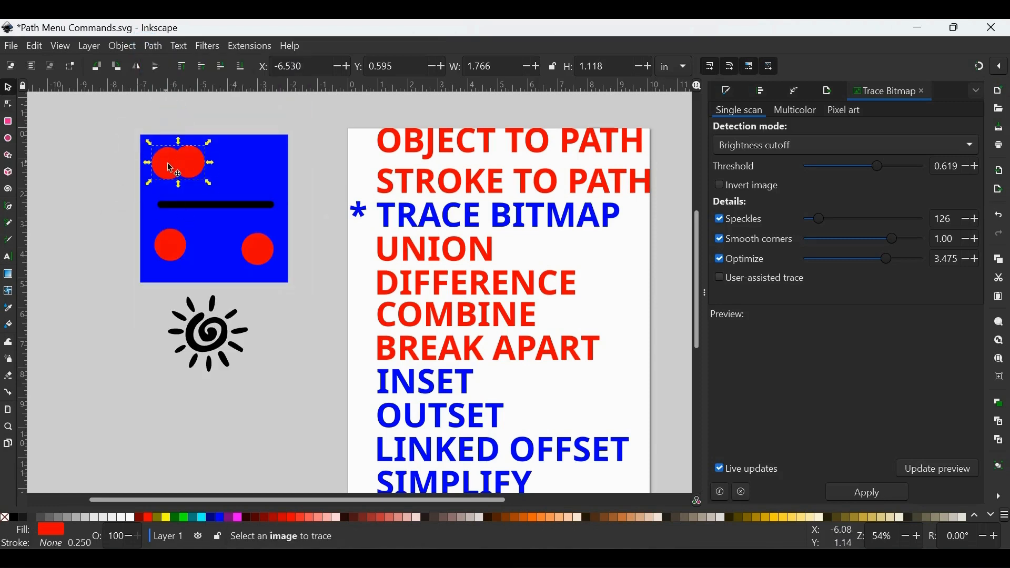
Undo the union of the two upper circles and the move of the right one.
{"action": "key", "text": "ctrl+z"}
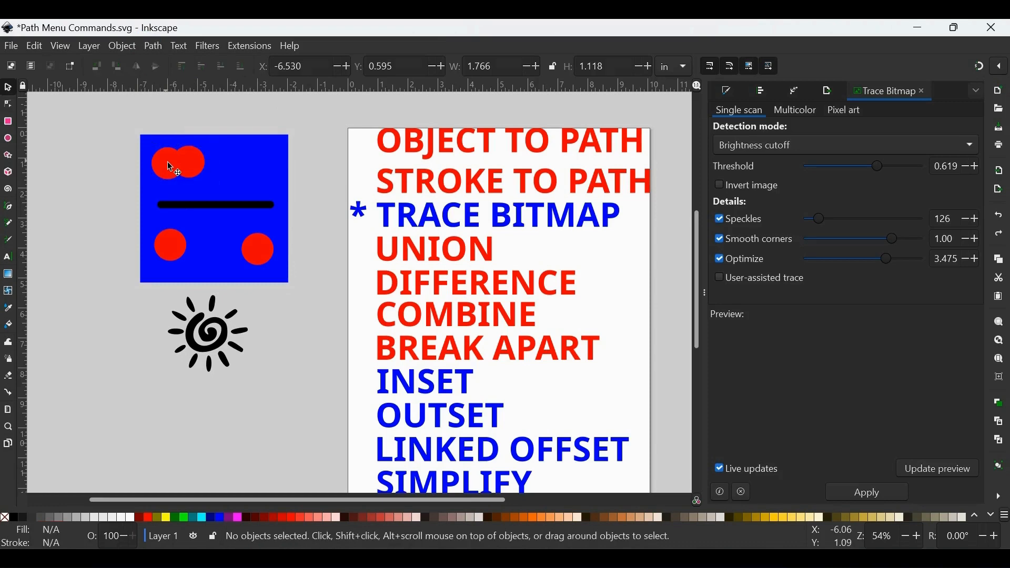
{"action": "key", "text": "ctrl+z"}
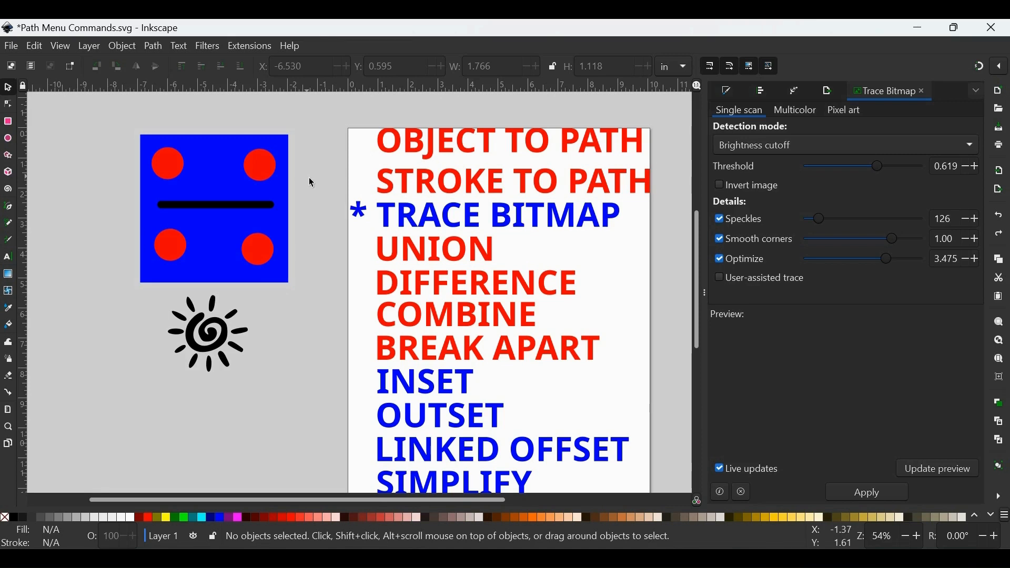
Try to cut all four separate red circles out of the blue square with a single Difference, and undo it.
{"action": "left_click", "coordinate": [277, 167]}
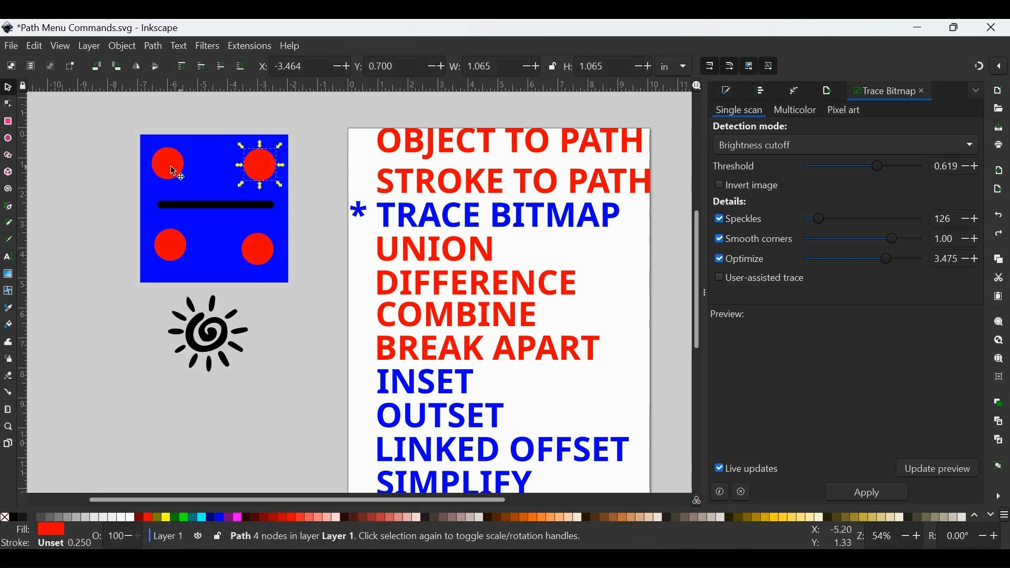
{"action": "left_click", "coordinate": [176, 172], "text": "shift"}
{"action": "left_click", "coordinate": [162, 238], "text": "shift"}
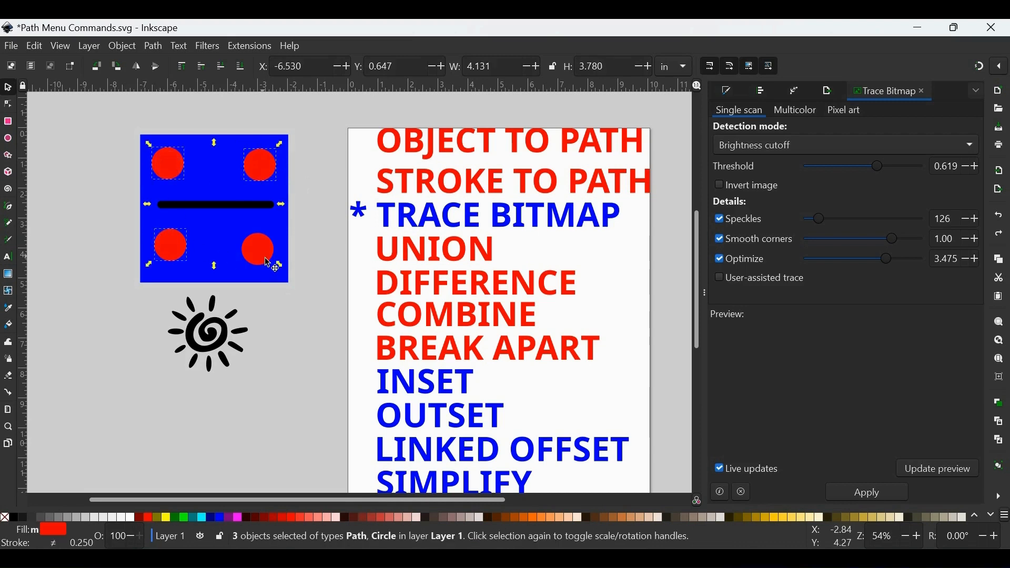
{"action": "left_click", "coordinate": [245, 252], "text": "shift"}
{"action": "left_click", "coordinate": [216, 232], "text": "shift"}
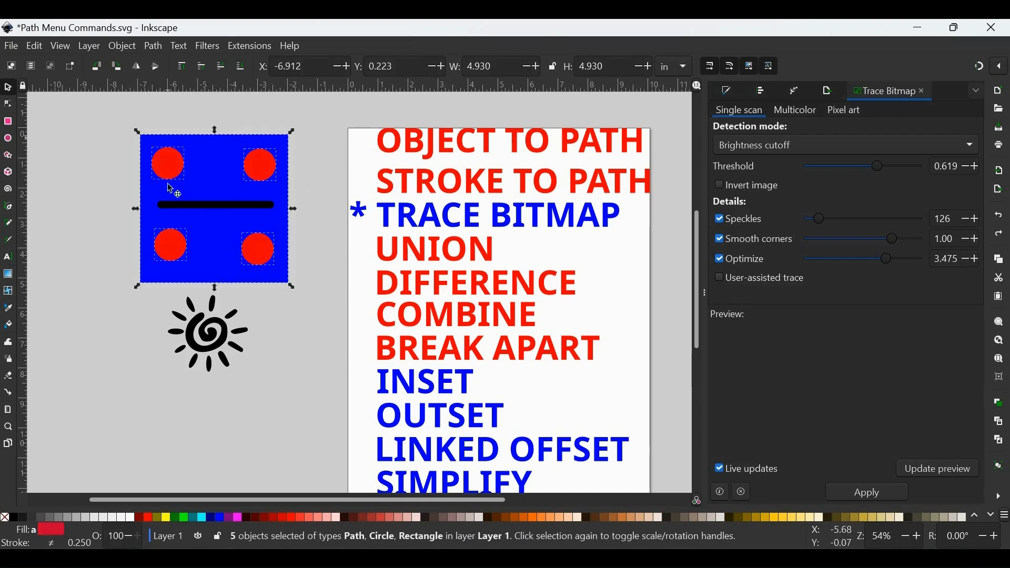
{"action": "left_click", "coordinate": [153, 46]}
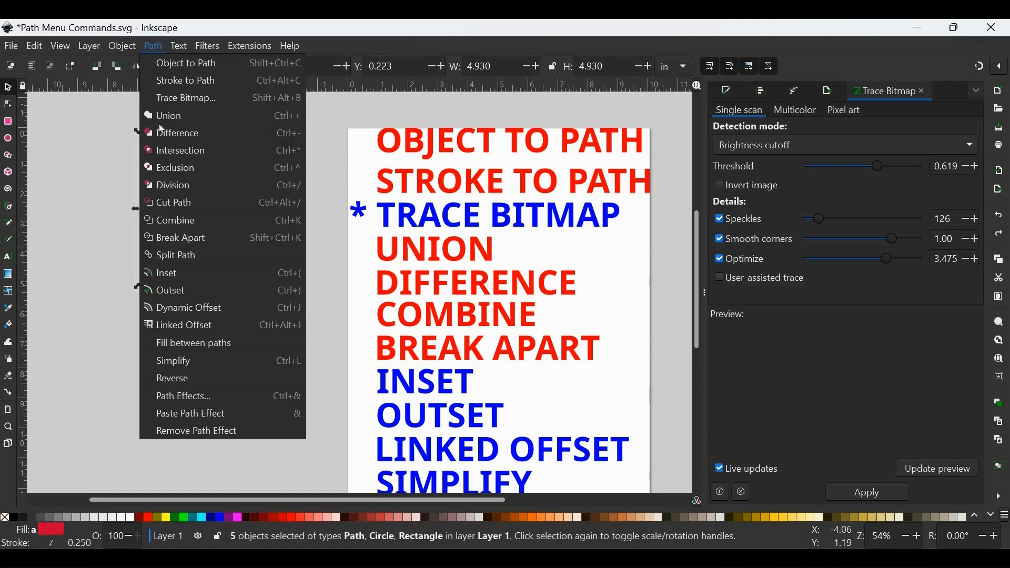
{"action": "left_click", "coordinate": [165, 133]}
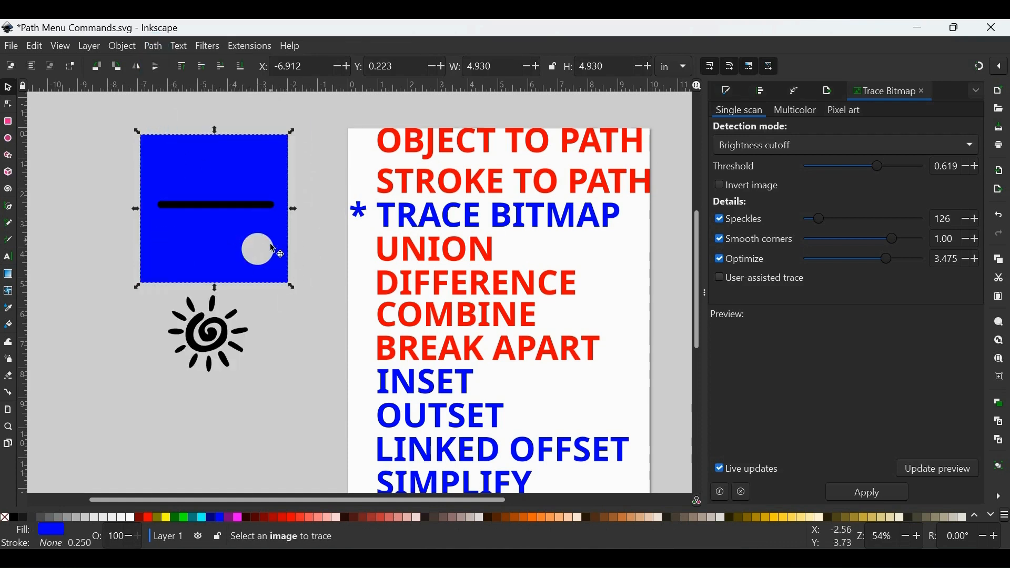
{"action": "key", "text": "ctrl+z"}
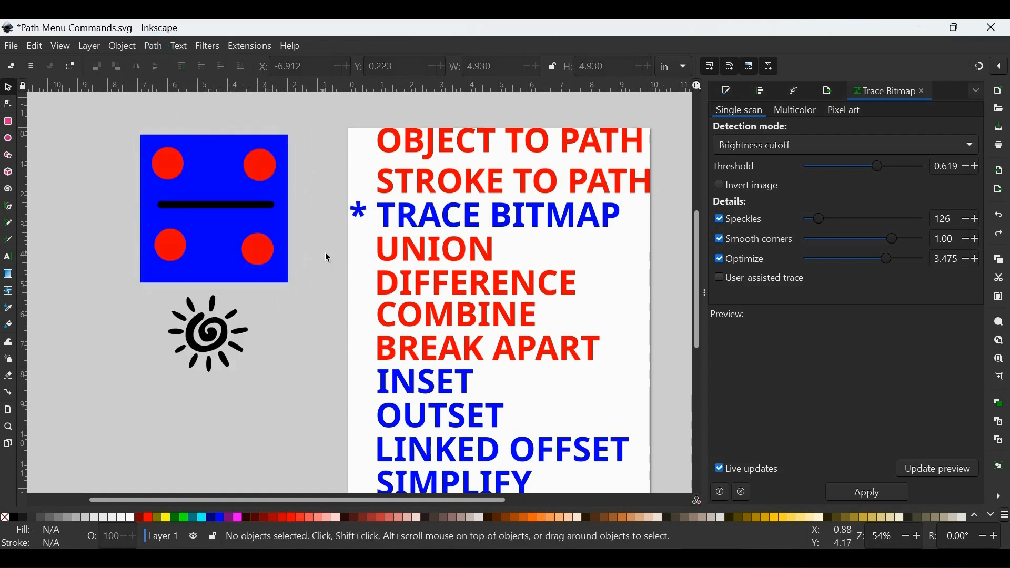
Try cutting only the lower-right red circle out of the blue square with Difference, viewing the path's nodes before undoing the cut.
{"action": "left_click", "coordinate": [267, 253]}
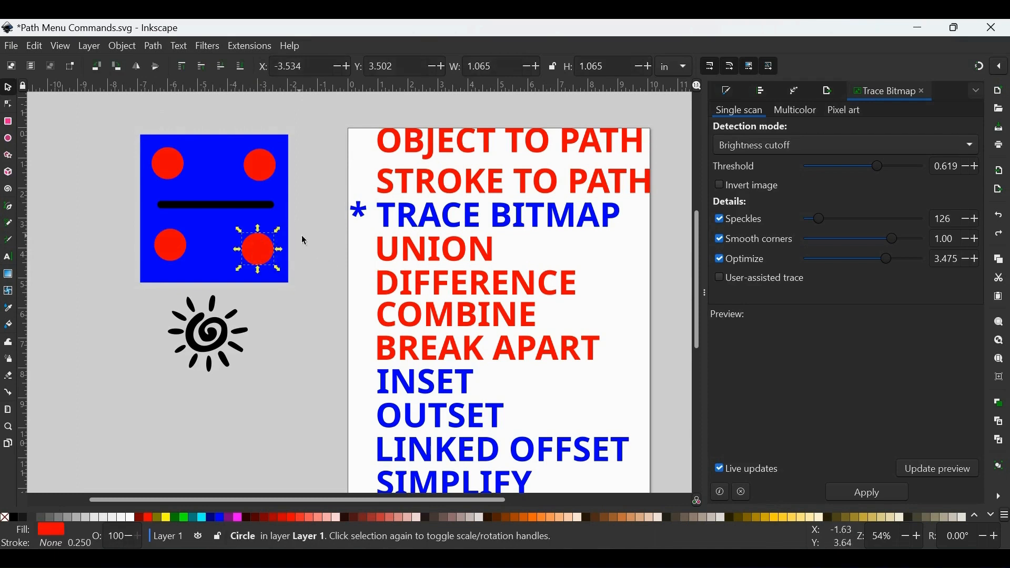
{"action": "left_click", "coordinate": [217, 255], "text": "shift"}
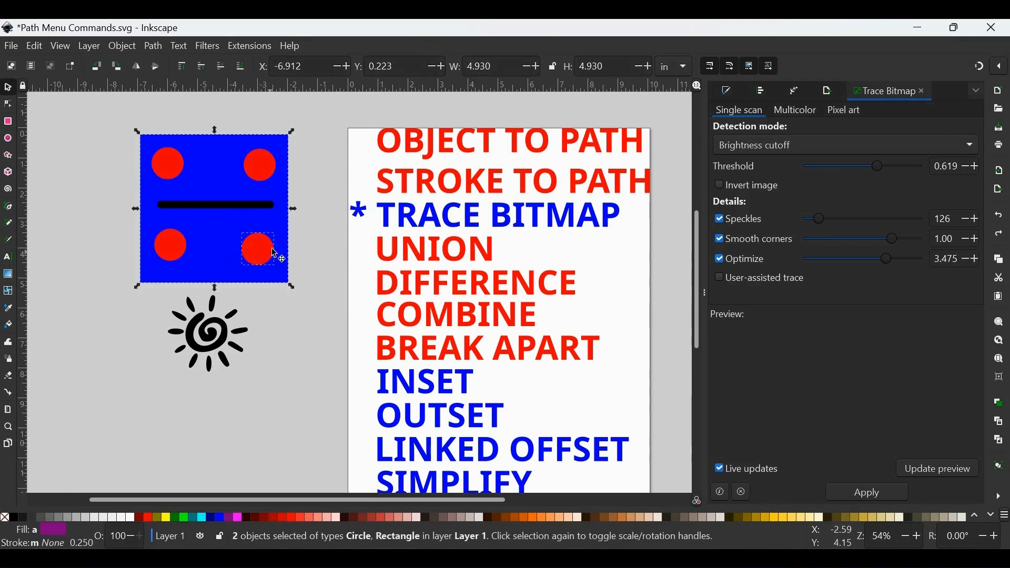
{"action": "left_click", "coordinate": [153, 46]}
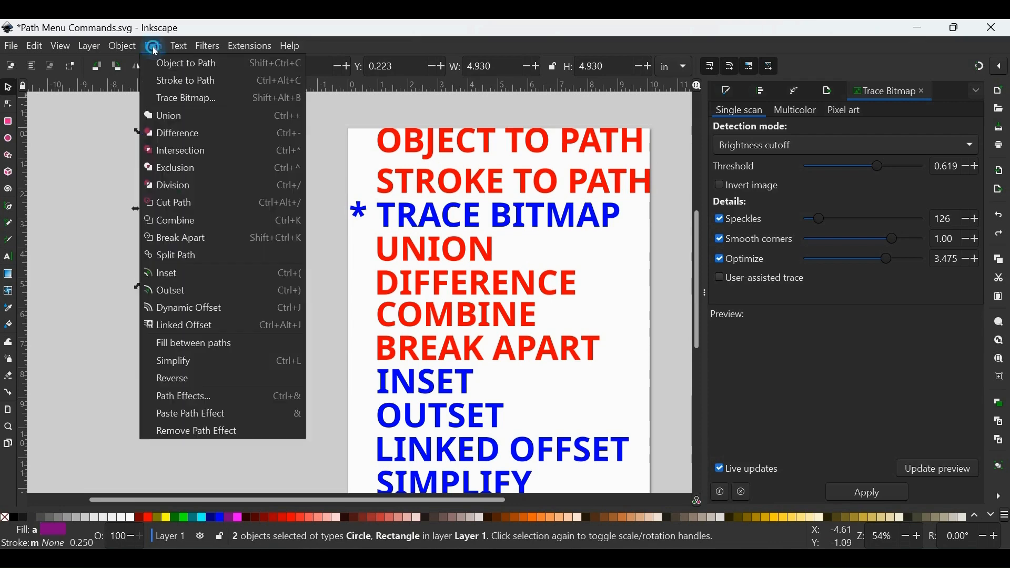
{"action": "left_click", "coordinate": [168, 129]}
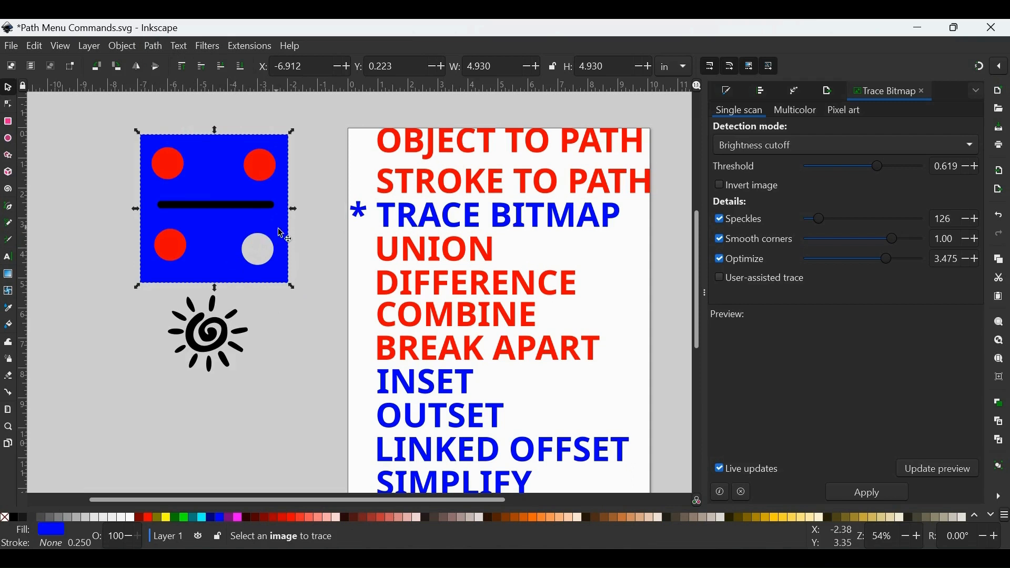
{"action": "left_click", "coordinate": [8, 104]}
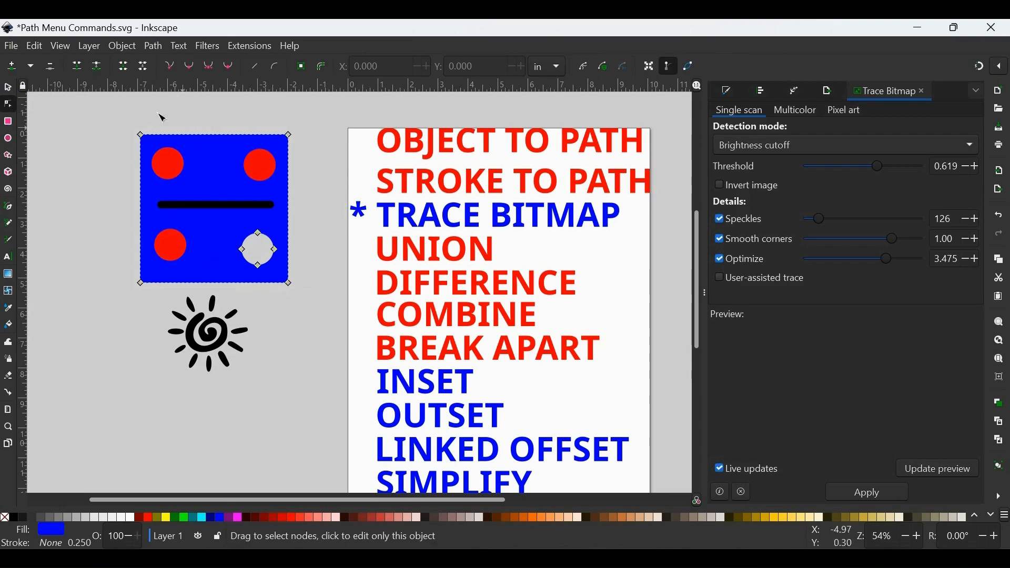
{"action": "key", "text": "ctrl+z"}
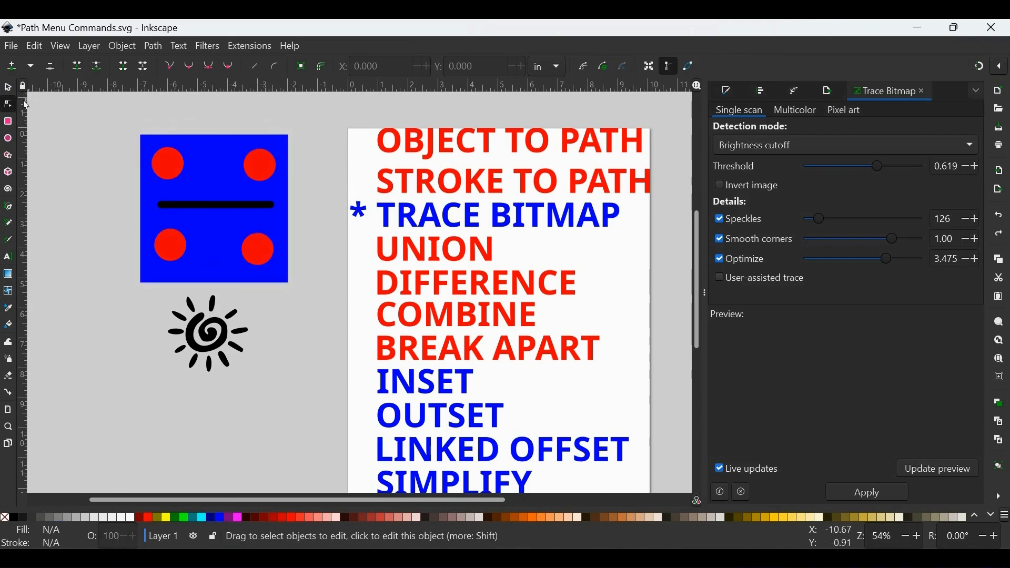
Select the four red circles and unite them into one path with Union.
{"action": "left_click", "coordinate": [8, 86]}
{"action": "left_click", "coordinate": [261, 166]}
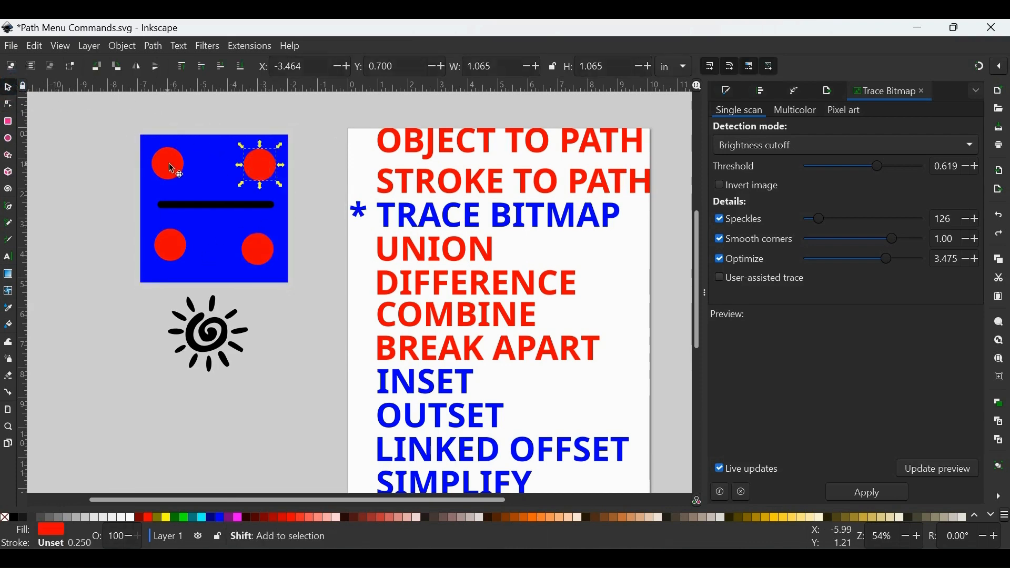
{"action": "left_click", "coordinate": [173, 168], "text": "shift"}
{"action": "left_click", "coordinate": [170, 246], "text": "shift"}
{"action": "left_click", "coordinate": [258, 242], "text": "shift"}
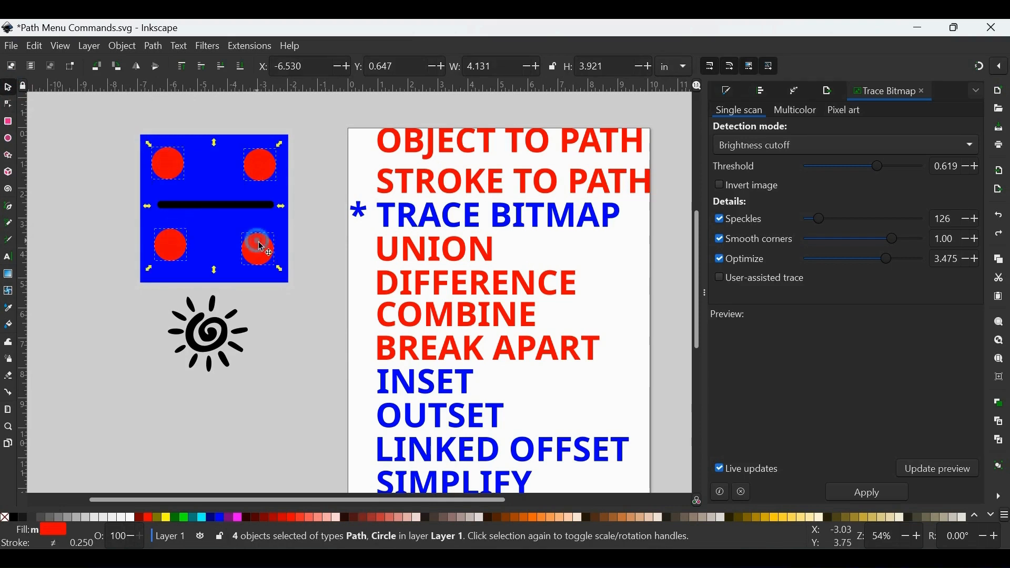
{"action": "left_click", "coordinate": [148, 48]}
{"action": "left_click", "coordinate": [168, 116]}
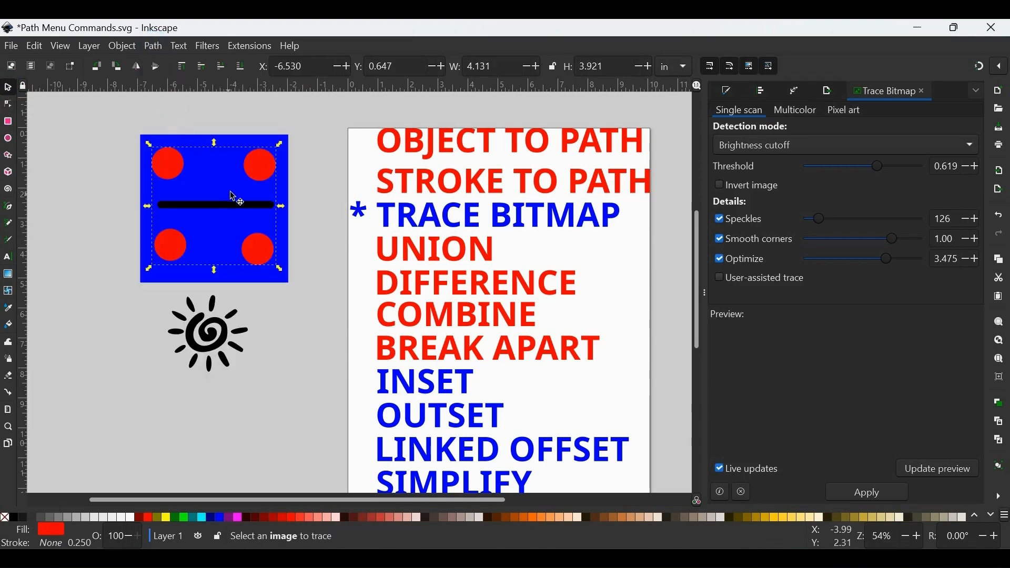
Cut the united circles out of the blue square with Difference.
{"action": "left_click", "coordinate": [214, 153], "text": "shift"}
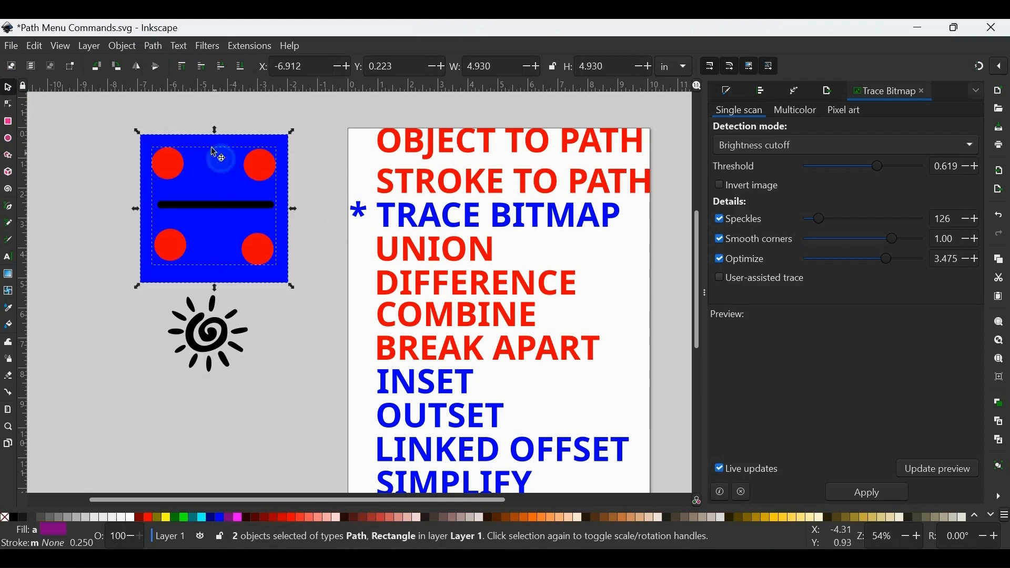
{"action": "left_click", "coordinate": [153, 46]}
{"action": "left_click", "coordinate": [173, 133]}
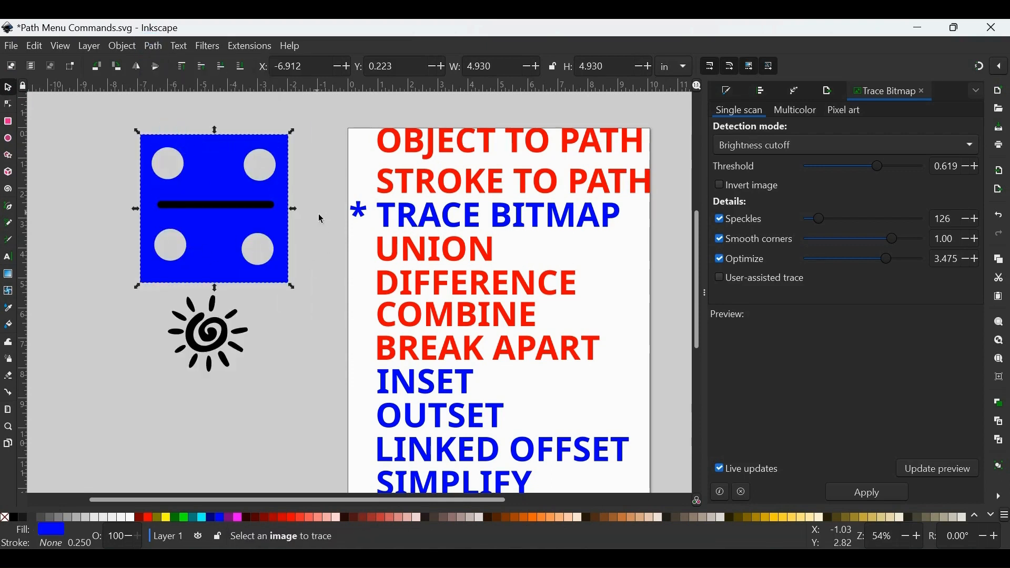
Undo the Difference and the union of the circles, and check the object types of the two upper circles.
{"action": "key", "text": "ctrl+z"}
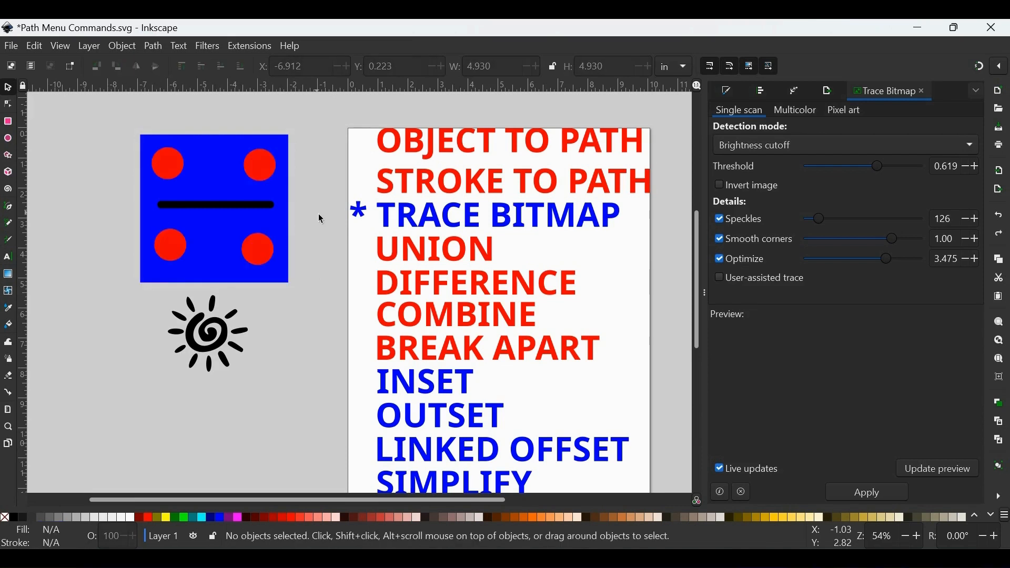
{"action": "left_click_drag", "start_coordinate": [320, 136], "coordinate": [112, 177]}
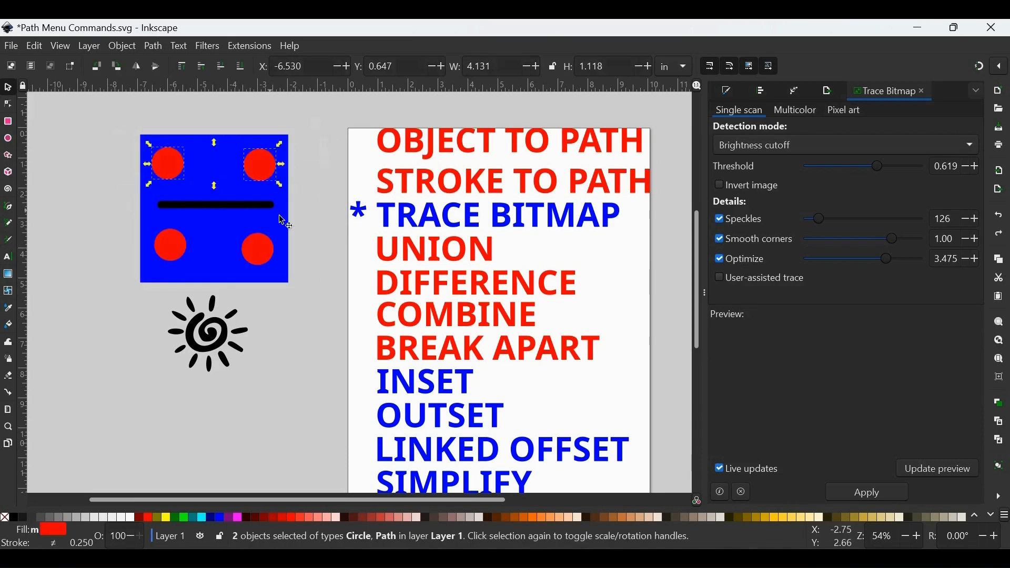
{"action": "left_click", "coordinate": [321, 242]}
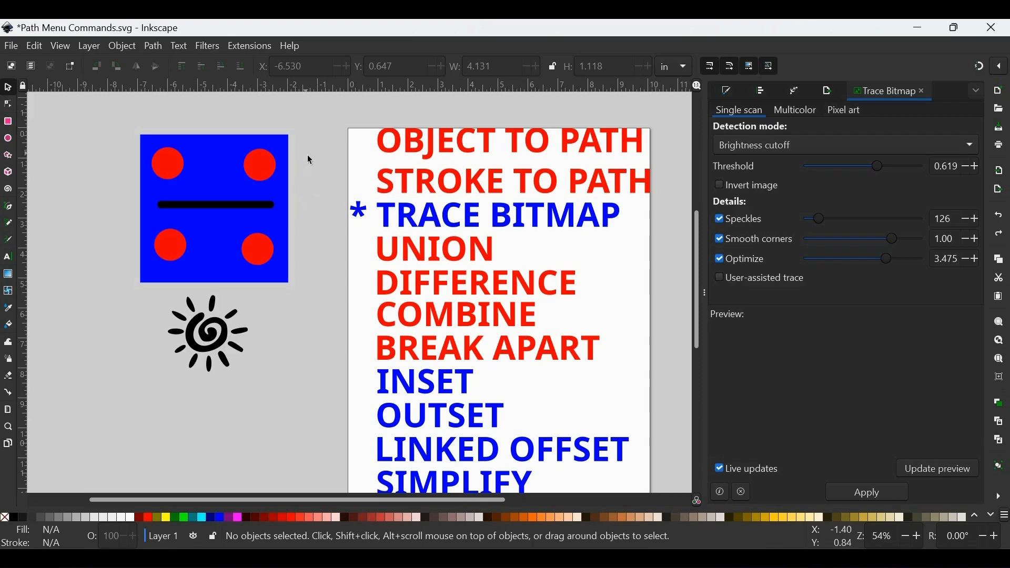
Remove the fill from the blue square and the four red circles and give them a black stroke.
{"action": "key", "text": "plus"}
{"action": "scroll", "coordinate": [307, 155], "scroll_direction": "up", "scroll_amount": 4}
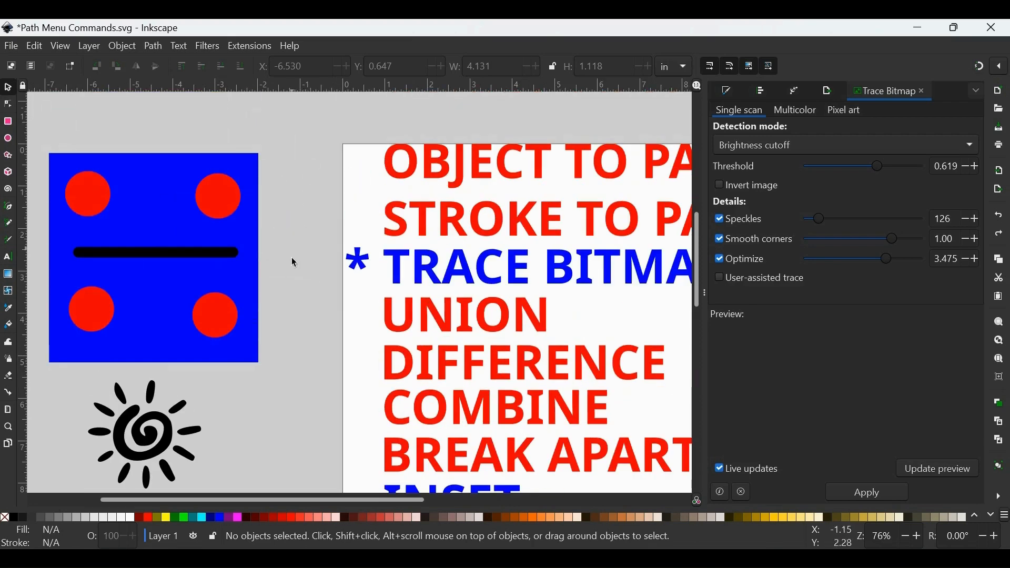
{"action": "left_click_drag", "start_coordinate": [314, 501], "coordinate": [277, 500]}
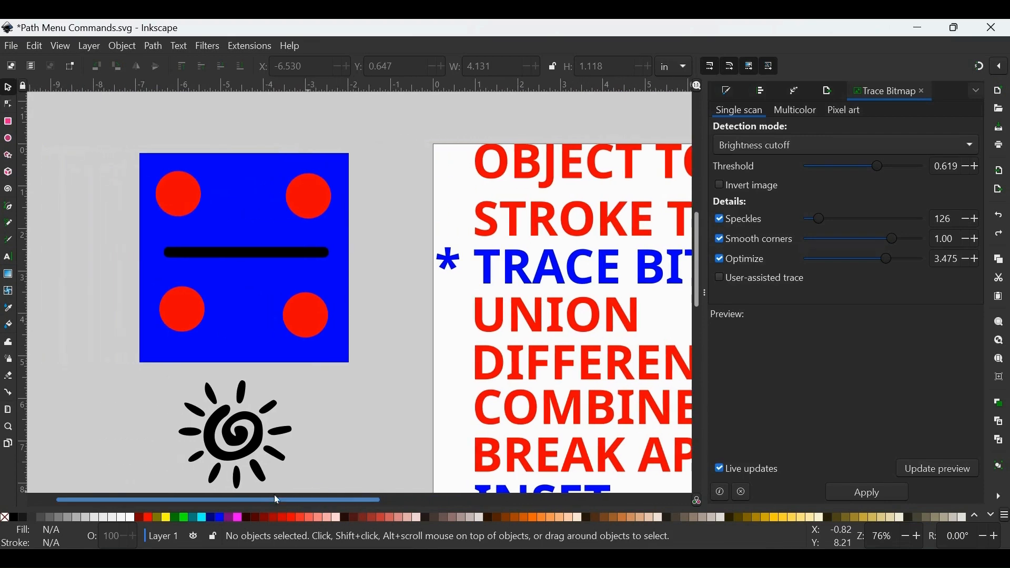
{"action": "left_click", "coordinate": [345, 256]}
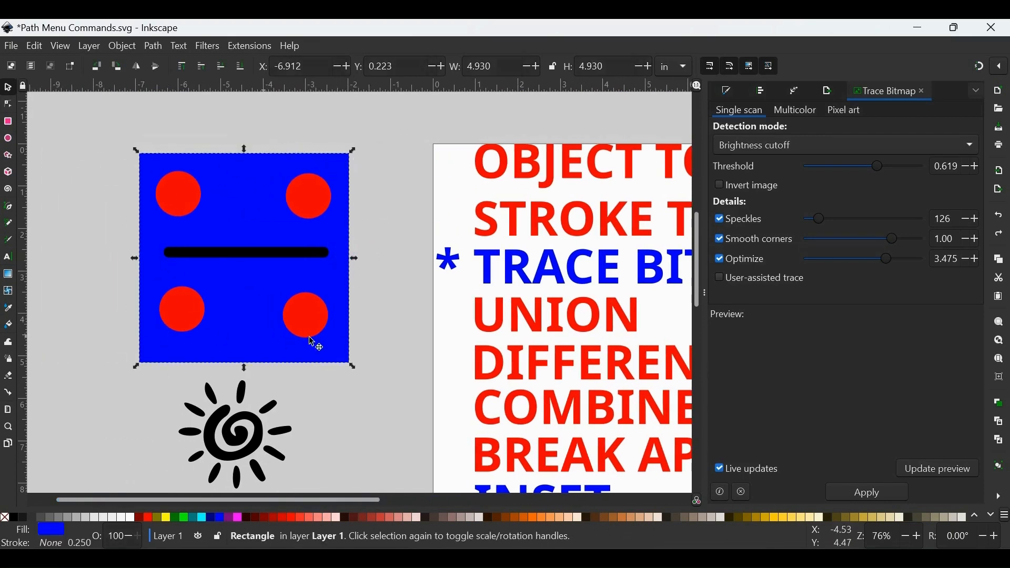
{"action": "left_click", "coordinate": [327, 200], "text": "shift"}
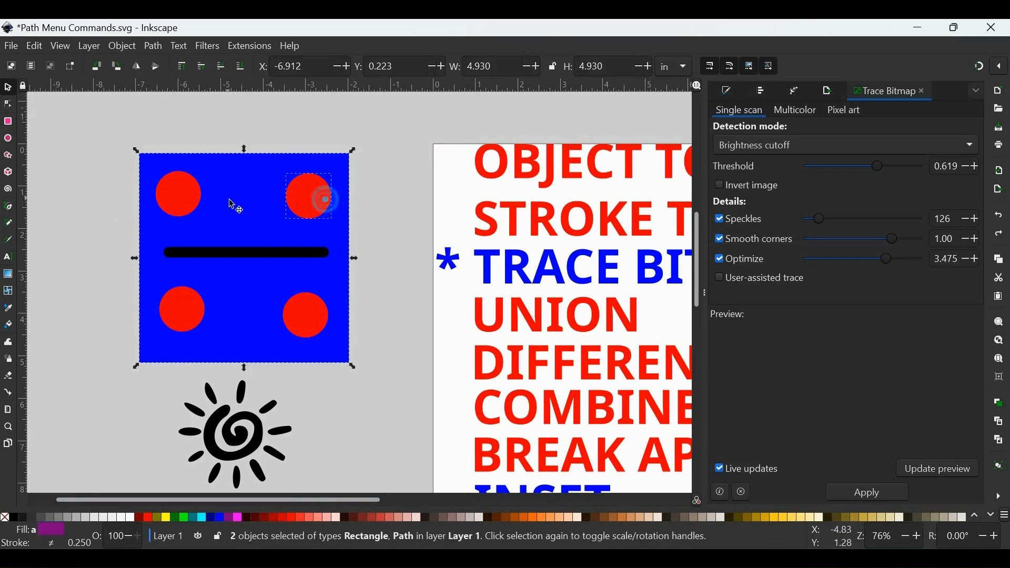
{"action": "left_click", "coordinate": [196, 196], "text": "shift"}
{"action": "left_click", "coordinate": [184, 329], "text": "shift"}
{"action": "left_click", "coordinate": [314, 335], "text": "shift"}
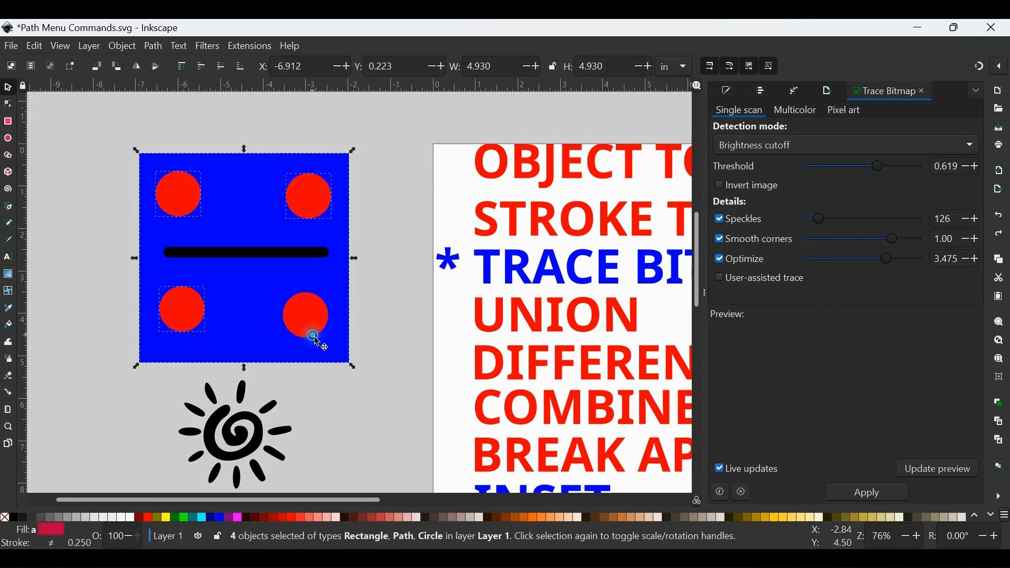
{"action": "left_click", "coordinate": [14, 520]}
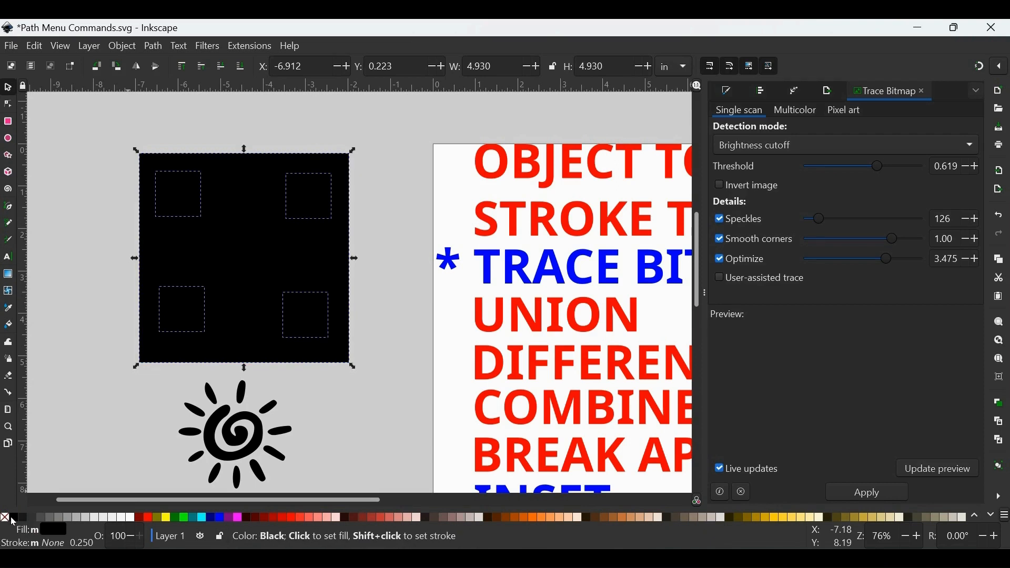
{"action": "left_click", "coordinate": [4, 519]}
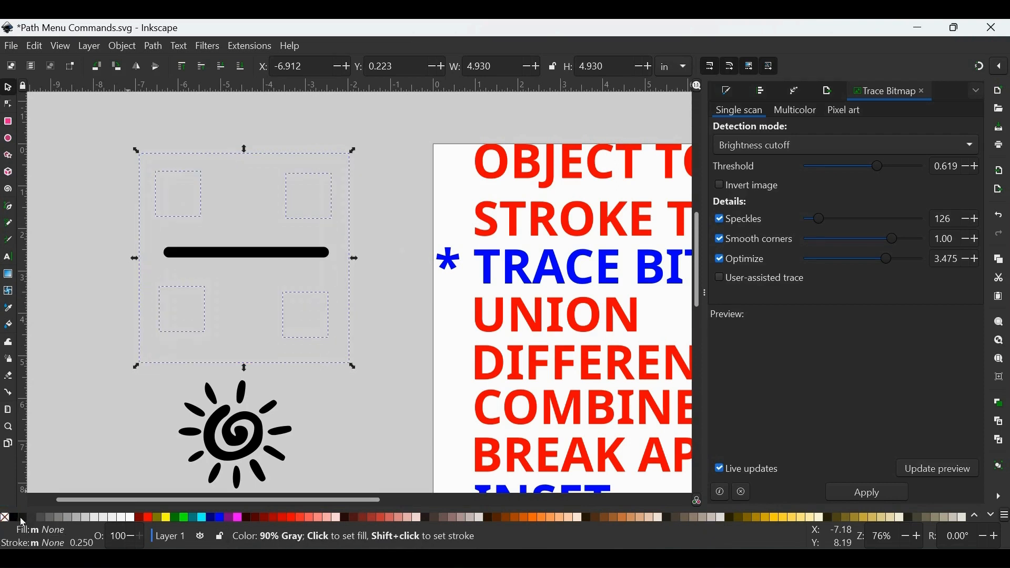
{"action": "left_click", "coordinate": [23, 521], "text": "shift"}
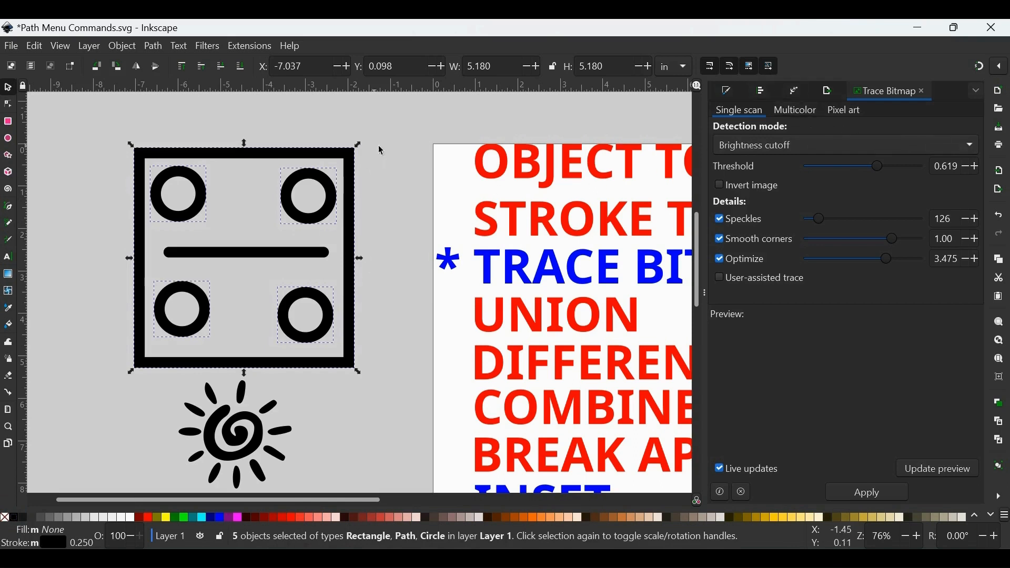
Set the stroke width of the square, the four circles and the line to 0.010 in.
{"action": "left_click_drag", "start_coordinate": [400, 126], "coordinate": [95, 406]}
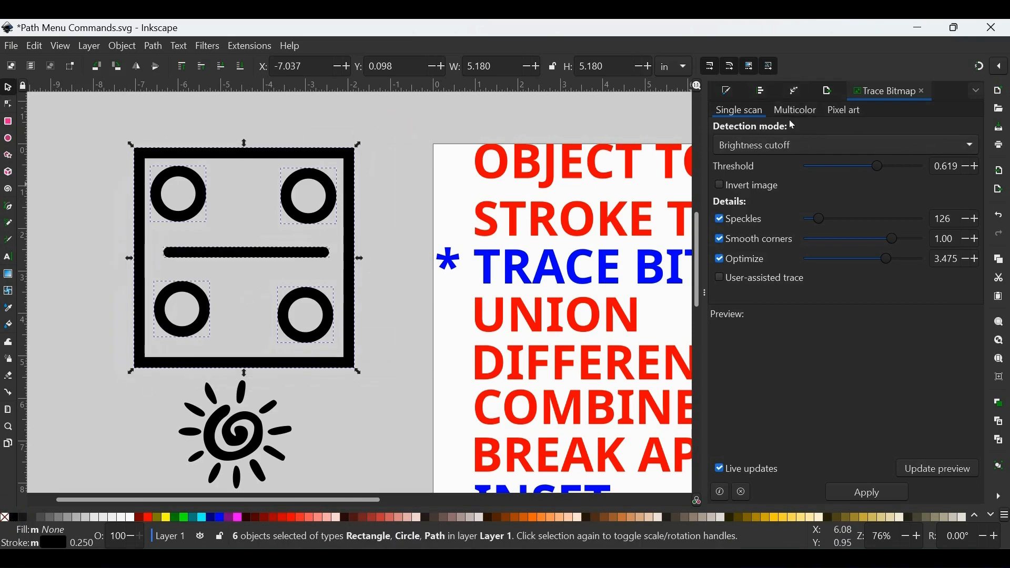
{"action": "left_click", "coordinate": [762, 92]}
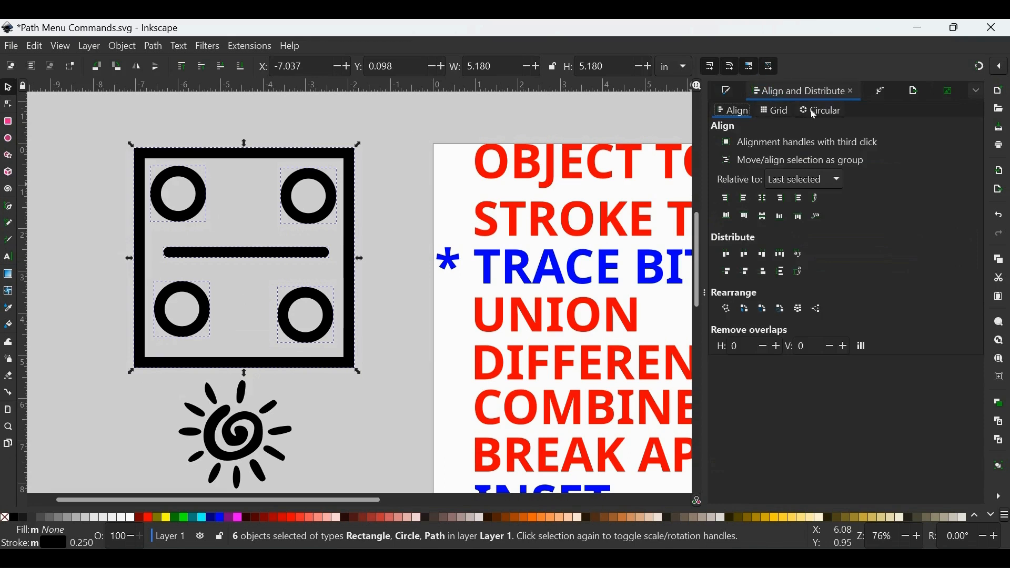
{"action": "left_click", "coordinate": [729, 92]}
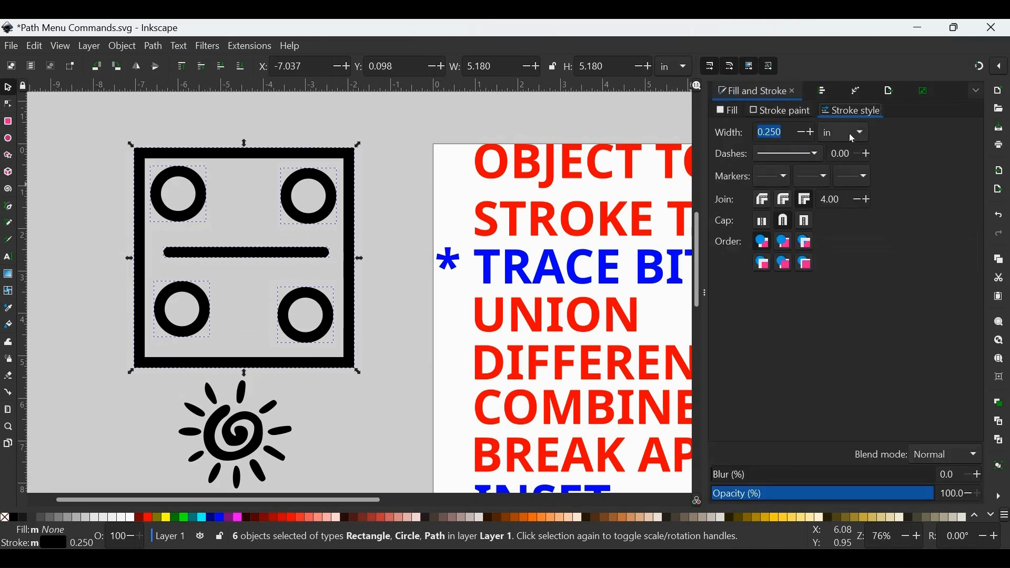
{"action": "left_click", "coordinate": [792, 135]}
{"action": "type", "text": "010"}
{"action": "key", "text": "Return"}
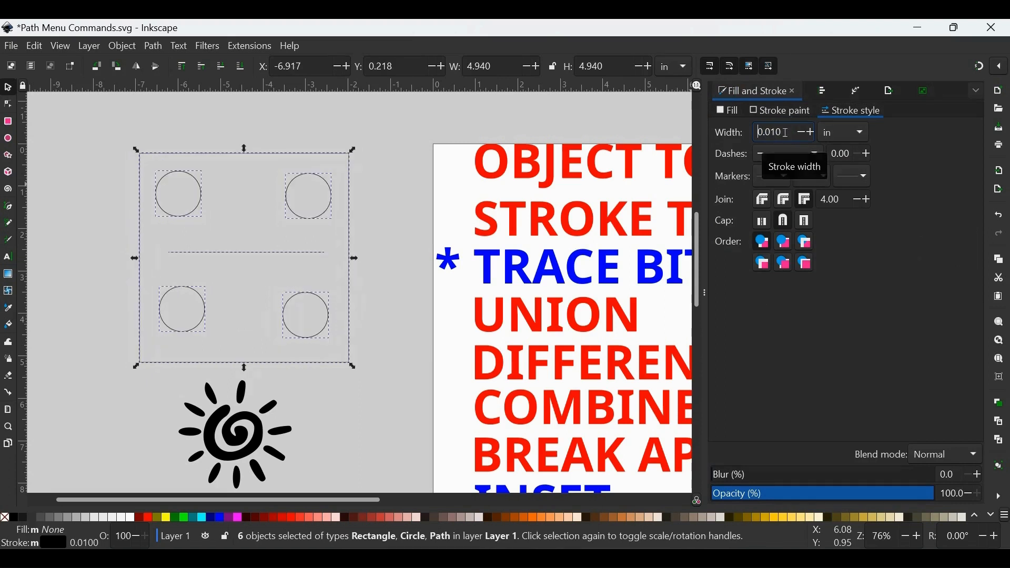
{"action": "left_click", "coordinate": [377, 184]}
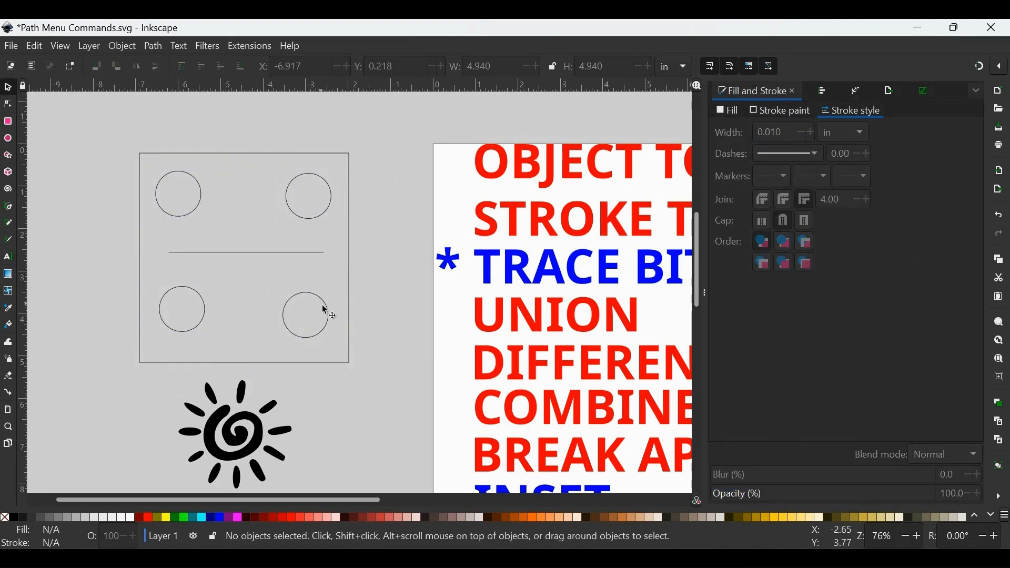
Combine the square, the four circles and the line into one path, inspect its nodes and undo the Combine.
{"action": "left_click_drag", "start_coordinate": [403, 129], "coordinate": [52, 403]}
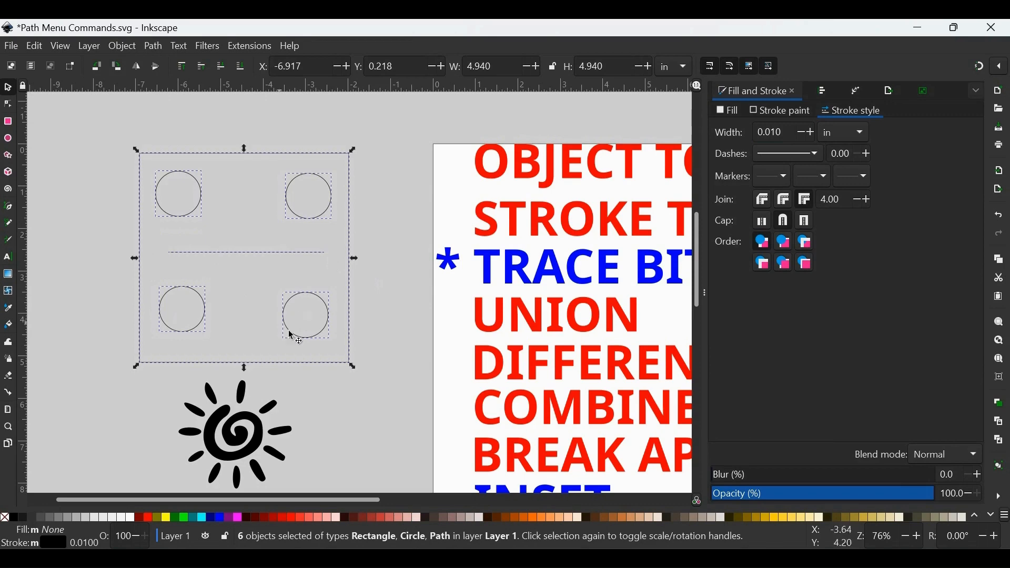
{"action": "left_click", "coordinate": [153, 47]}
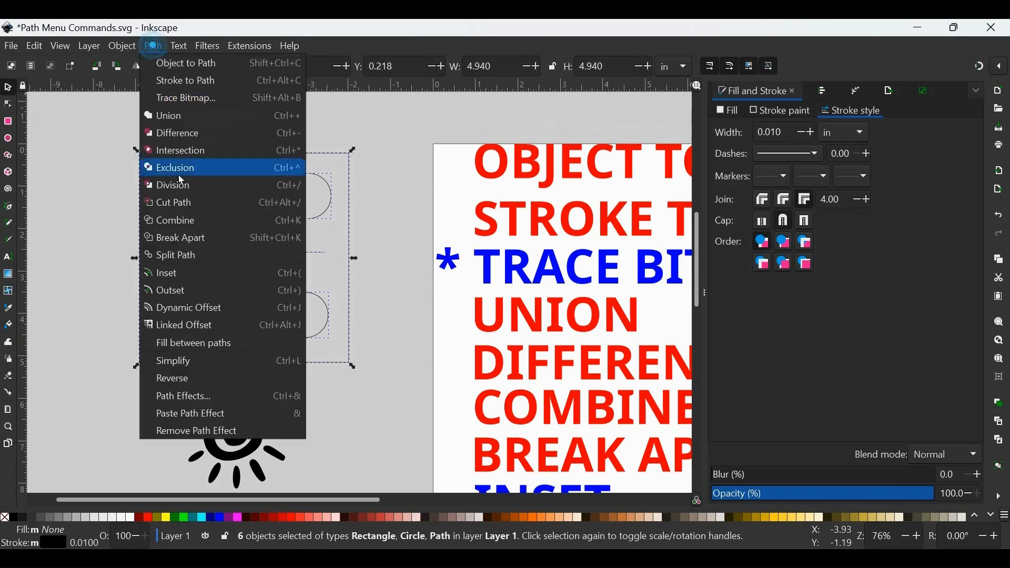
{"action": "left_click", "coordinate": [176, 218]}
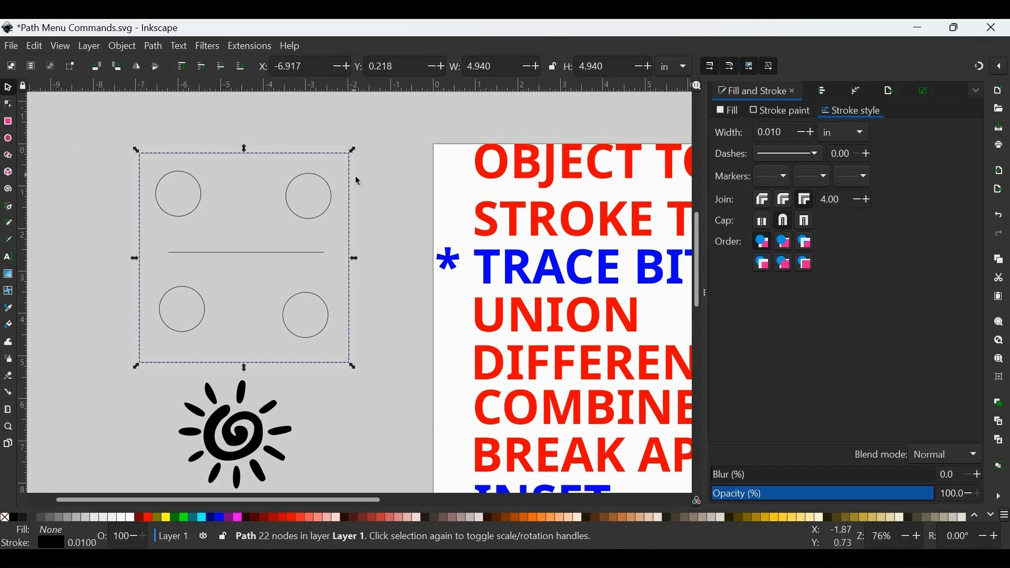
{"action": "left_click", "coordinate": [8, 105]}
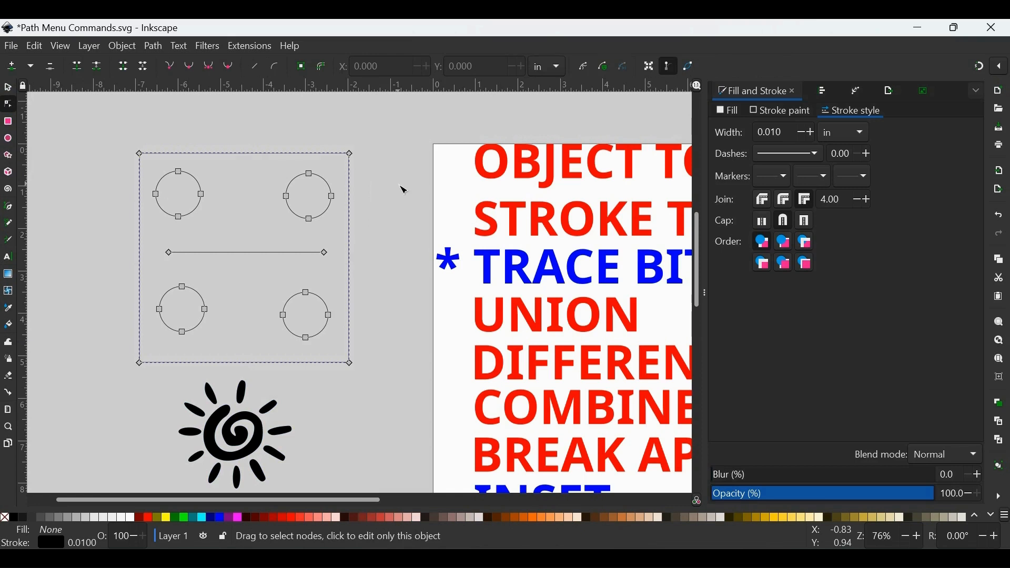
{"action": "left_click", "coordinate": [392, 190]}
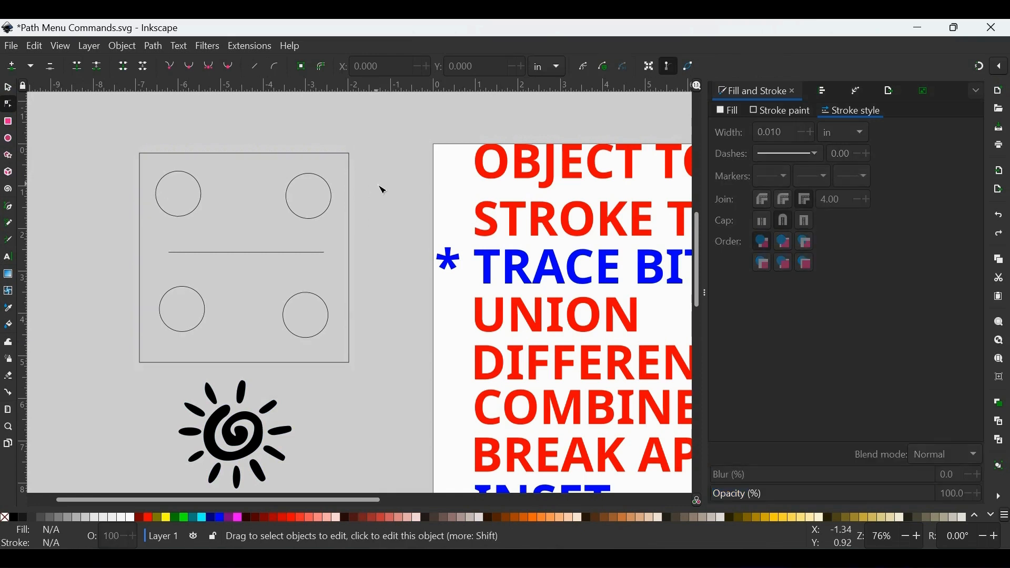
{"action": "left_click", "coordinate": [14, 85]}
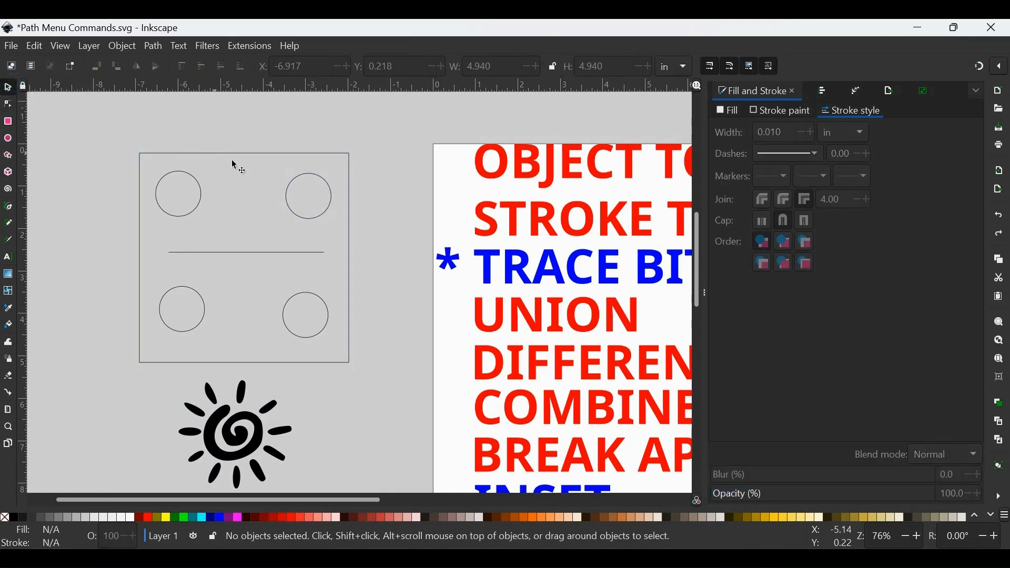
Move the upper-right circle so it overlaps the upper-left one, and unite the two circles with Union.
{"action": "left_click", "coordinate": [327, 182]}
{"action": "left_click_drag", "start_coordinate": [326, 182], "coordinate": [214, 185]}
{"action": "left_click_drag", "start_coordinate": [289, 127], "coordinate": [138, 236]}
{"action": "left_click", "coordinate": [154, 47]}
{"action": "left_click", "coordinate": [174, 115]}
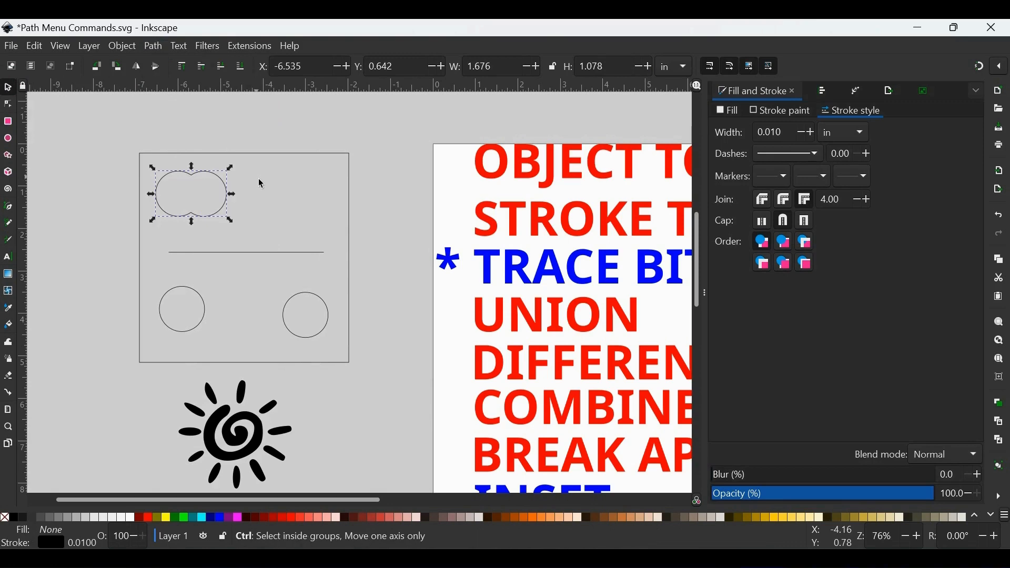
Replace the union of the two overlapping circles with a Combine and inspect the nodes of the combined path.
{"action": "key", "text": "ctrl+z"}
{"action": "left_click_drag", "start_coordinate": [271, 127], "coordinate": [123, 250]}
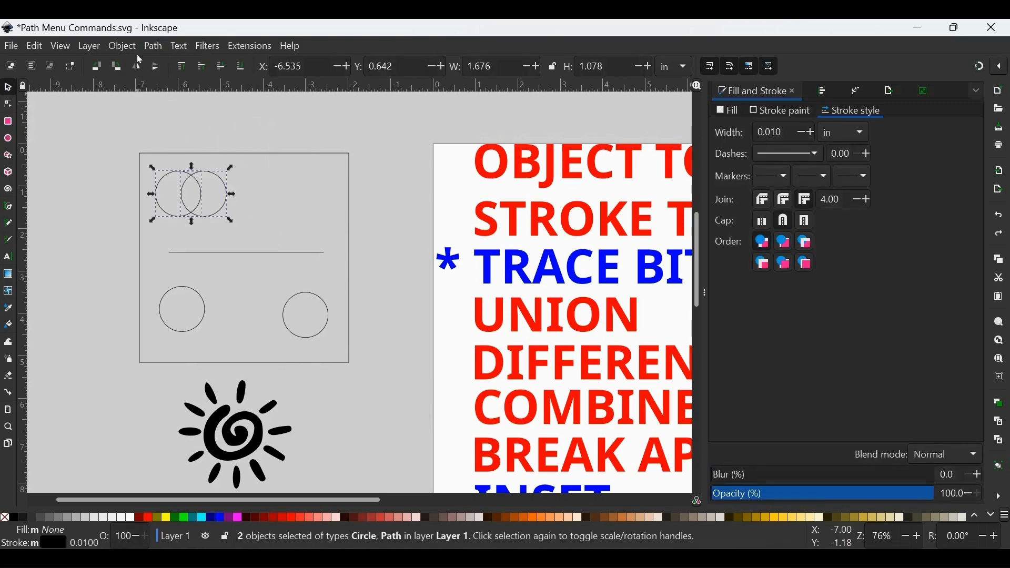
{"action": "left_click", "coordinate": [155, 49]}
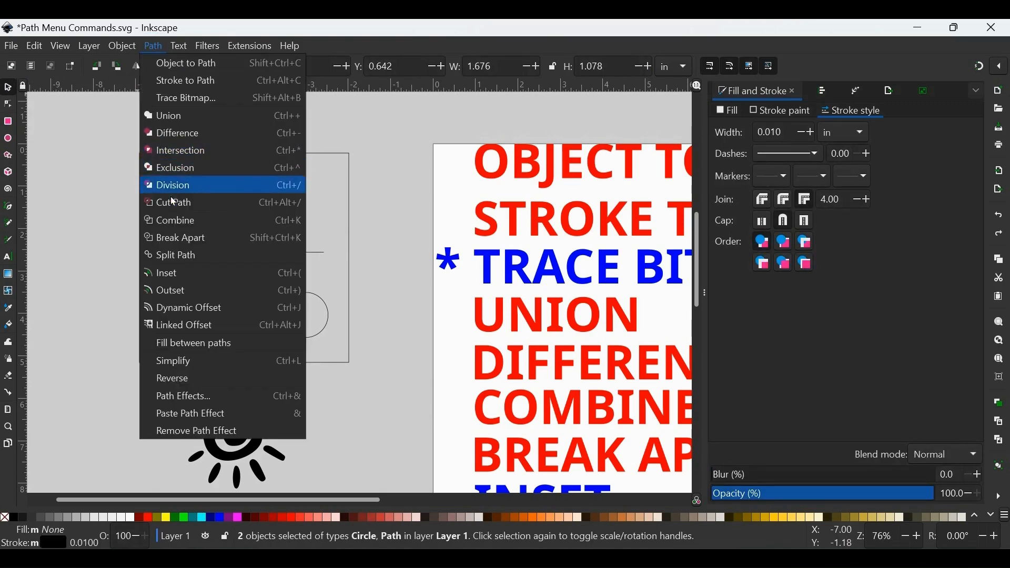
{"action": "left_click", "coordinate": [171, 220]}
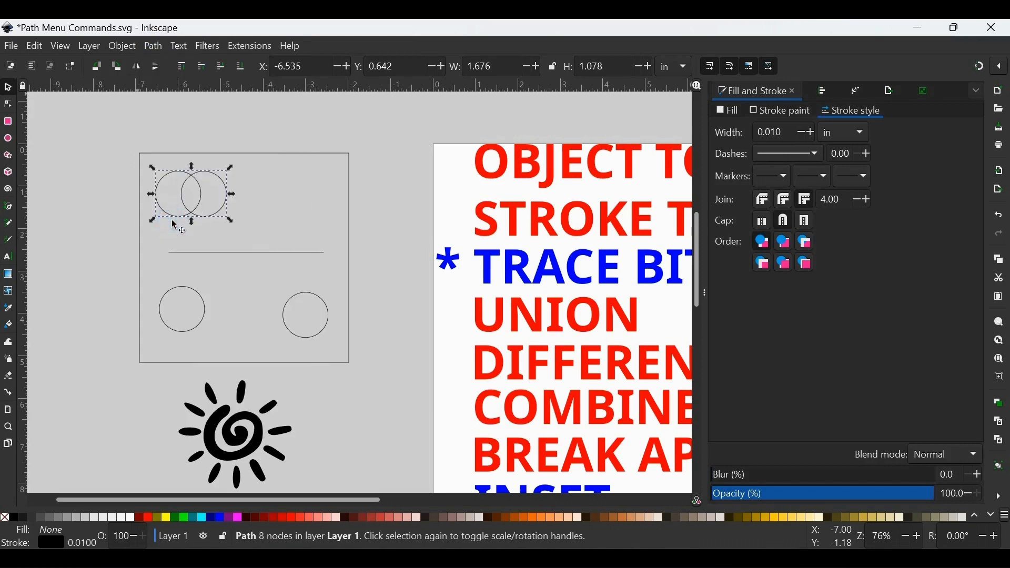
{"action": "left_click", "coordinate": [7, 103]}
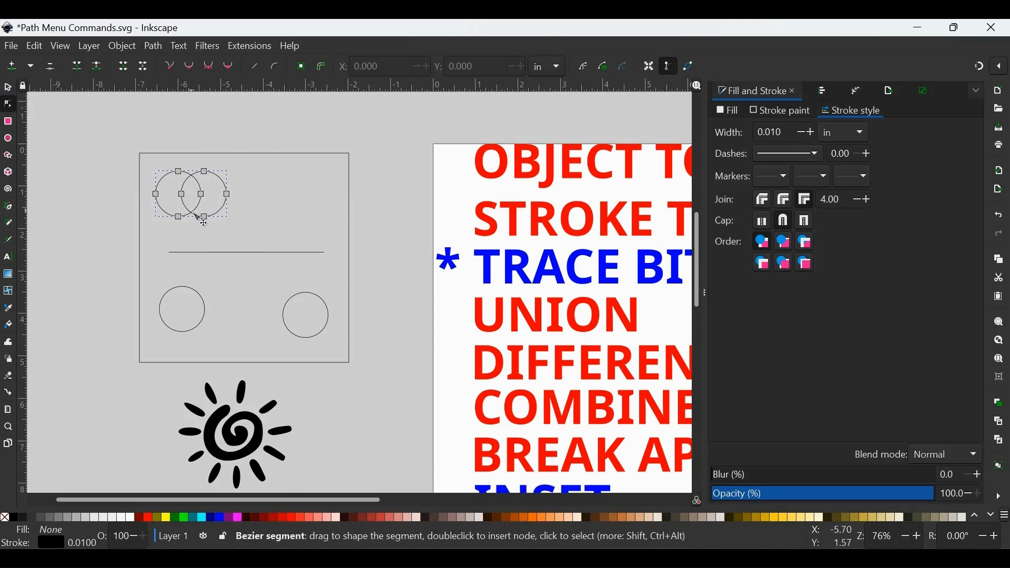
{"action": "left_click", "coordinate": [9, 89]}
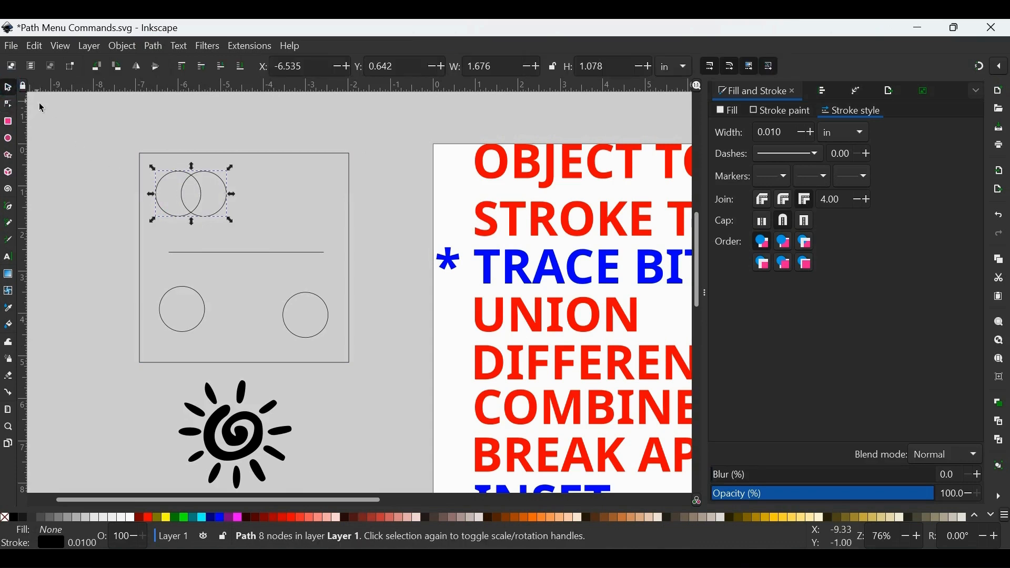
Undo the Combine and move the overlapping circle back to the square's upper-right corner.
{"action": "left_click", "coordinate": [39, 103]}
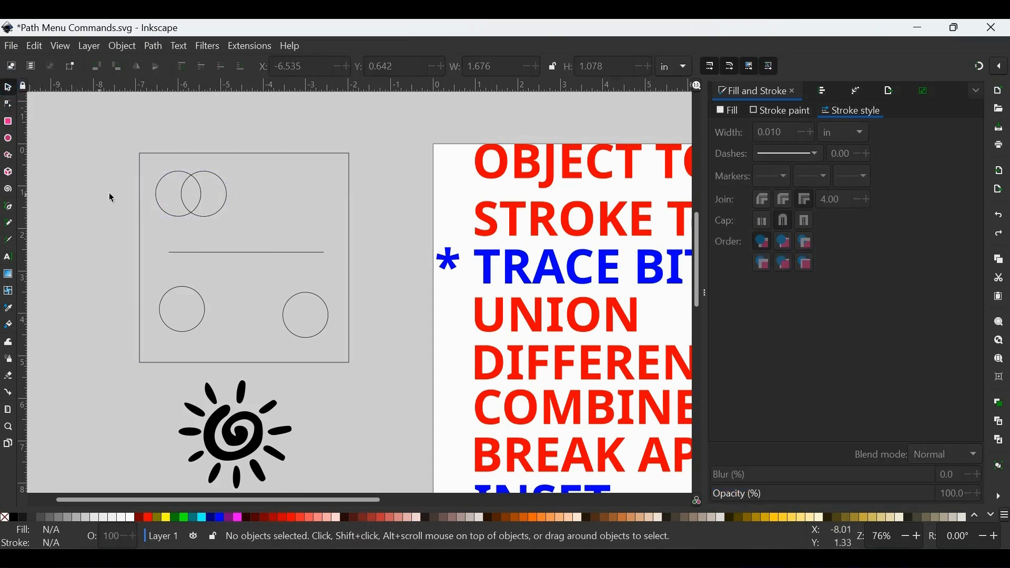
{"action": "left_click_drag", "start_coordinate": [211, 209], "coordinate": [323, 220]}
{"action": "left_click", "coordinate": [383, 217]}
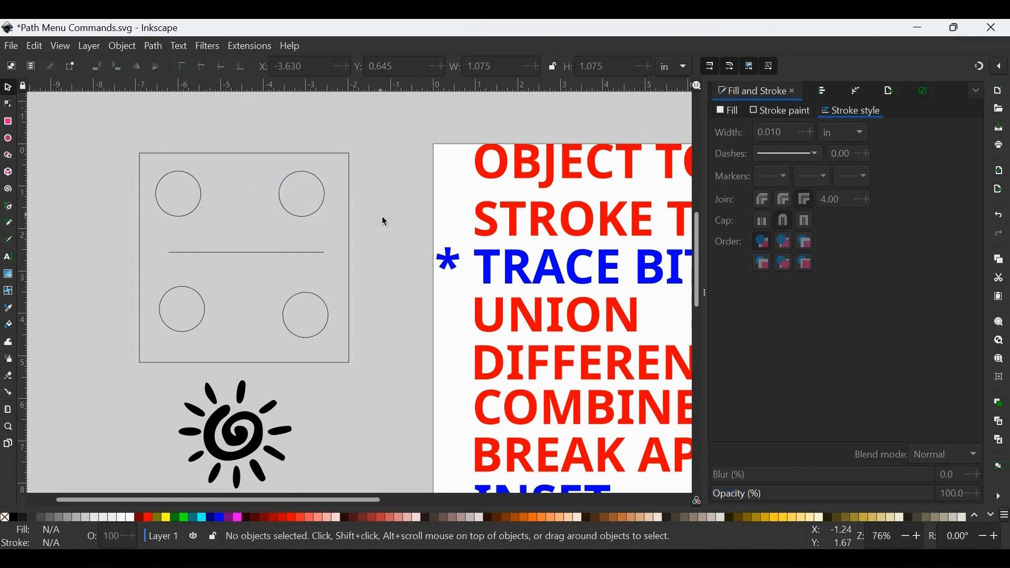
Combine the square, the circles and the line into one path and move it slightly up and to the right.
{"action": "scroll", "coordinate": [384, 221], "scroll_direction": "down", "scroll_amount": 1}
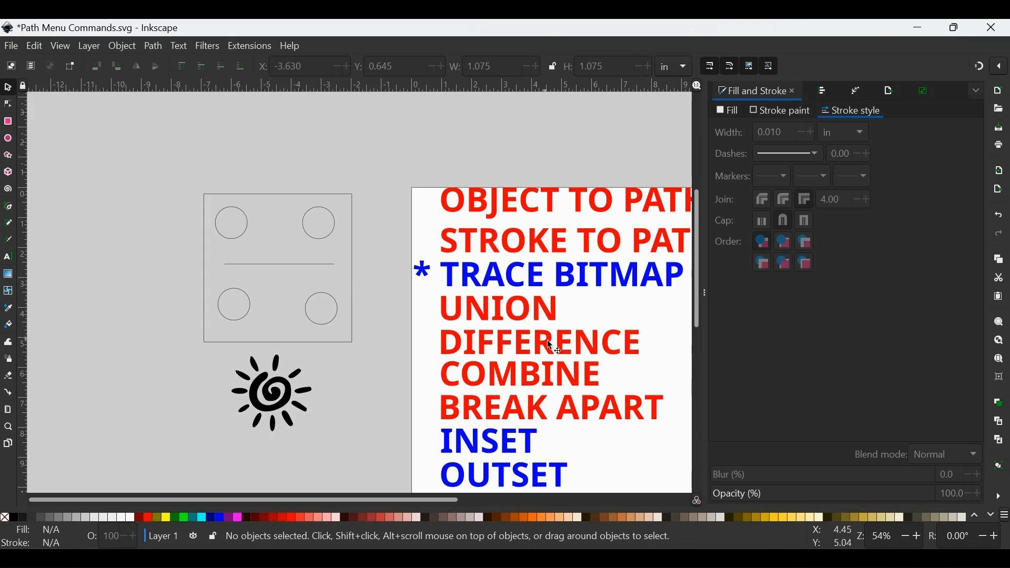
{"action": "left_click", "coordinate": [336, 265]}
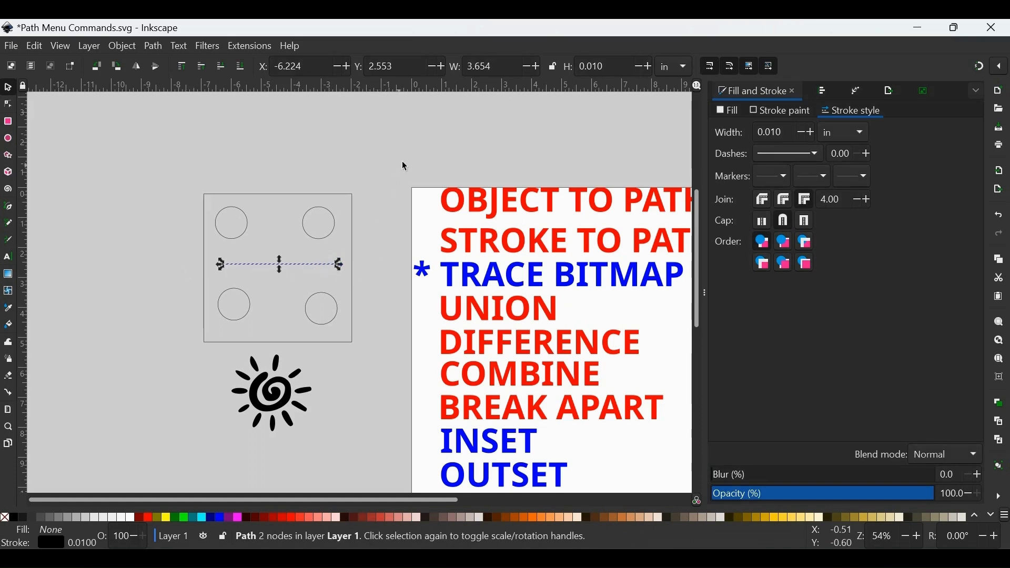
{"action": "left_click_drag", "start_coordinate": [401, 161], "coordinate": [163, 355]}
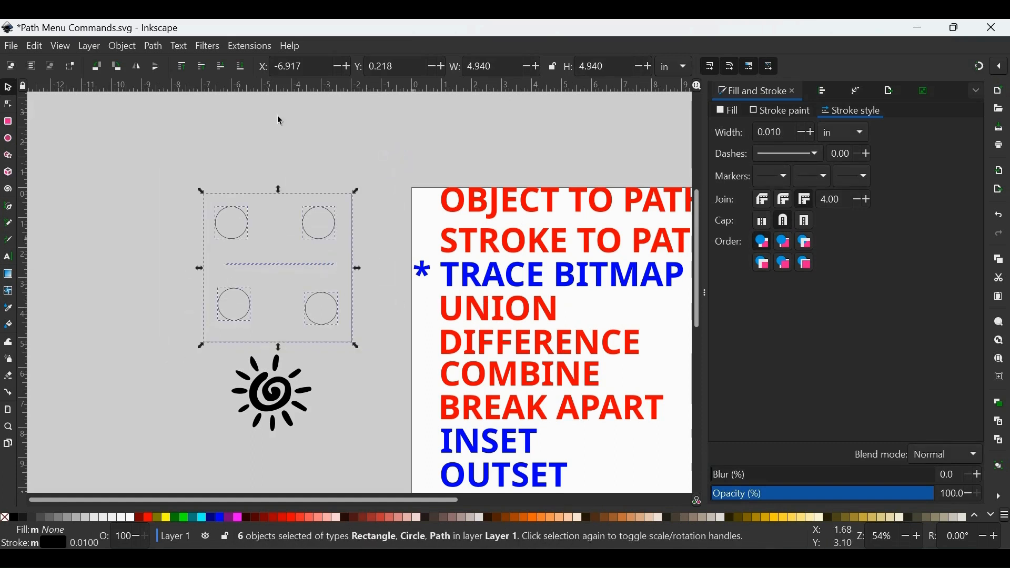
{"action": "left_click", "coordinate": [158, 47]}
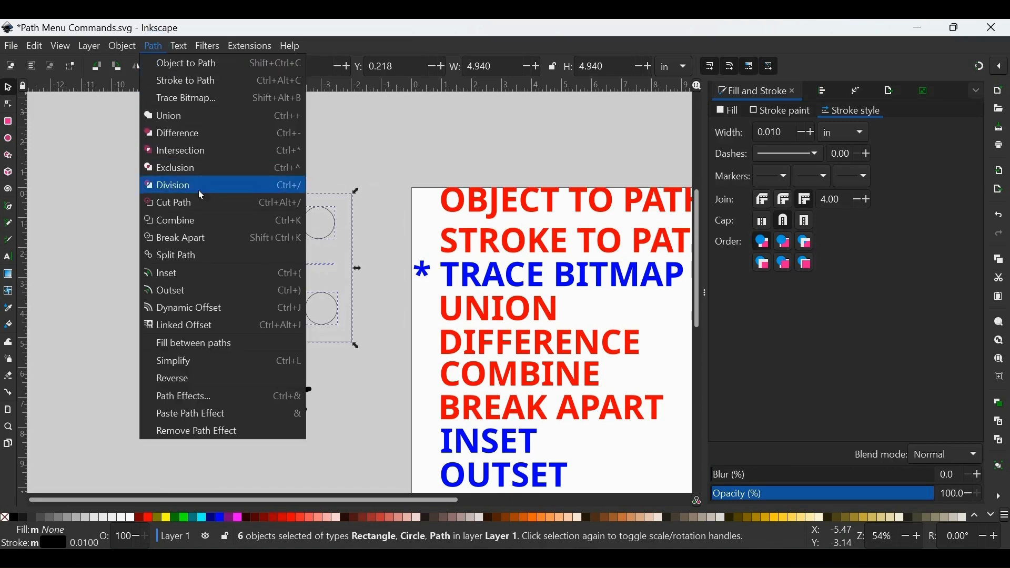
{"action": "left_click", "coordinate": [182, 219]}
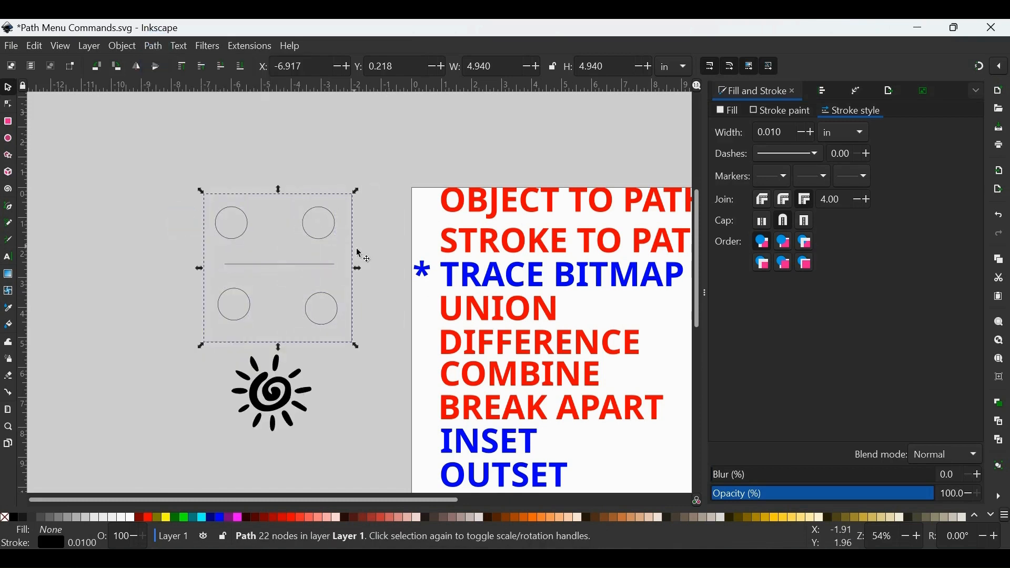
{"action": "mouse_move", "coordinate": [331, 237]}
{"action": "left_mouse_down"}
{"action": "mouse_move", "coordinate": [340, 212]}
{"action": "mouse_move", "coordinate": [361, 232]}
{"action": "mouse_move", "coordinate": [332, 226]}
{"action": "mouse_move", "coordinate": [349, 231]}
{"action": "left_mouse_up"}
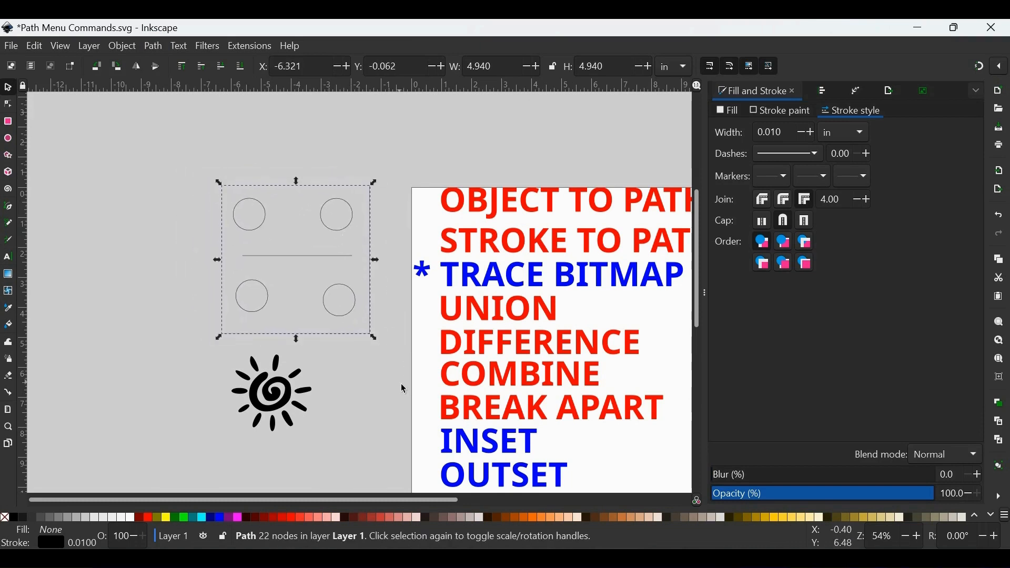
Undo the move and the Combine, and reselect the six separate objects.
{"action": "key", "text": "ctrl+z"}
{"action": "left_click", "coordinate": [376, 268]}
{"action": "left_click_drag", "start_coordinate": [394, 168], "coordinate": [176, 364]}
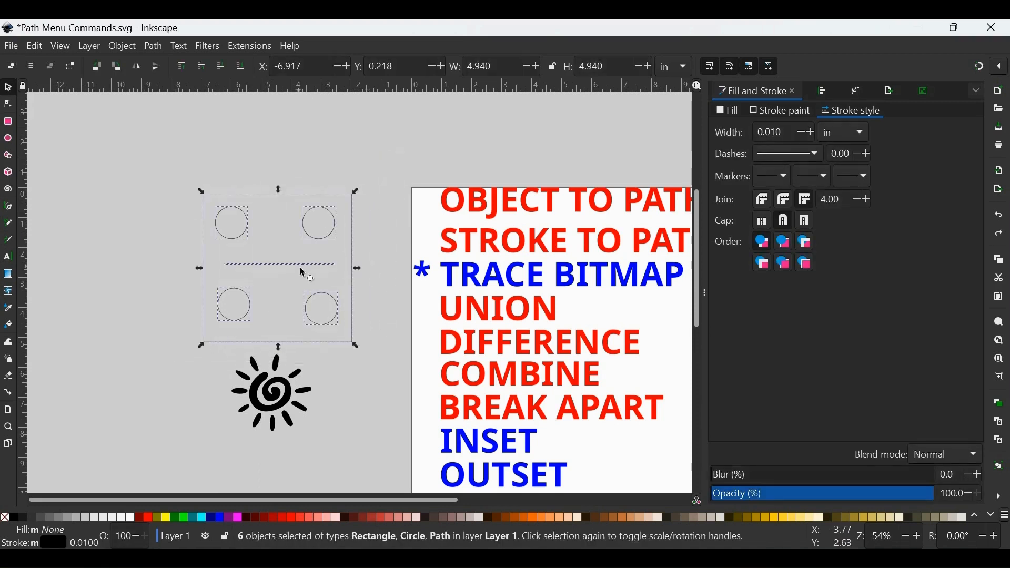
Try to unite the horizontal line and the square with Union, and undo it.
{"action": "left_click_drag", "start_coordinate": [377, 249], "coordinate": [203, 274]}
{"action": "left_click", "coordinate": [351, 306], "text": "shift"}
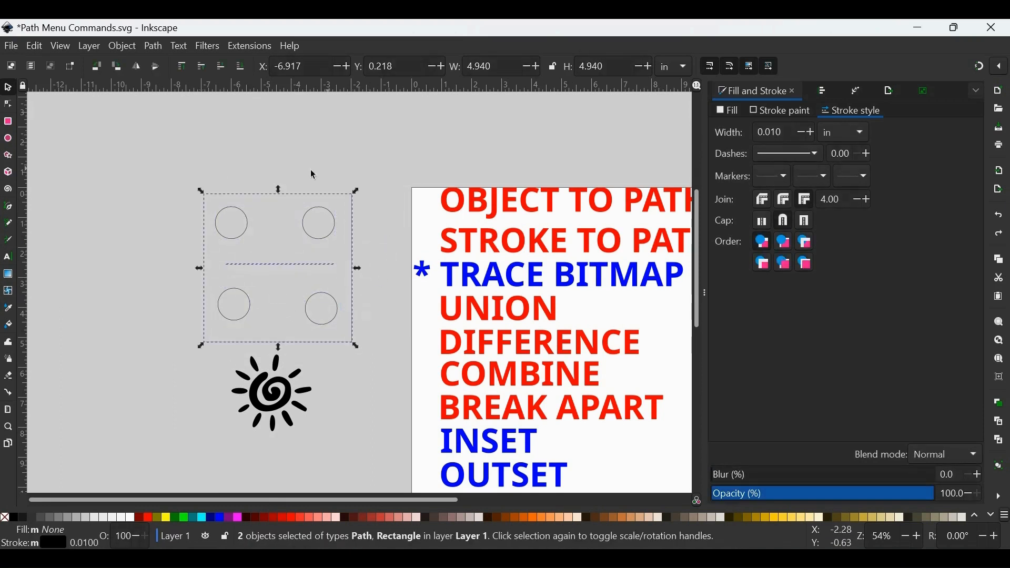
{"action": "left_click", "coordinate": [157, 47]}
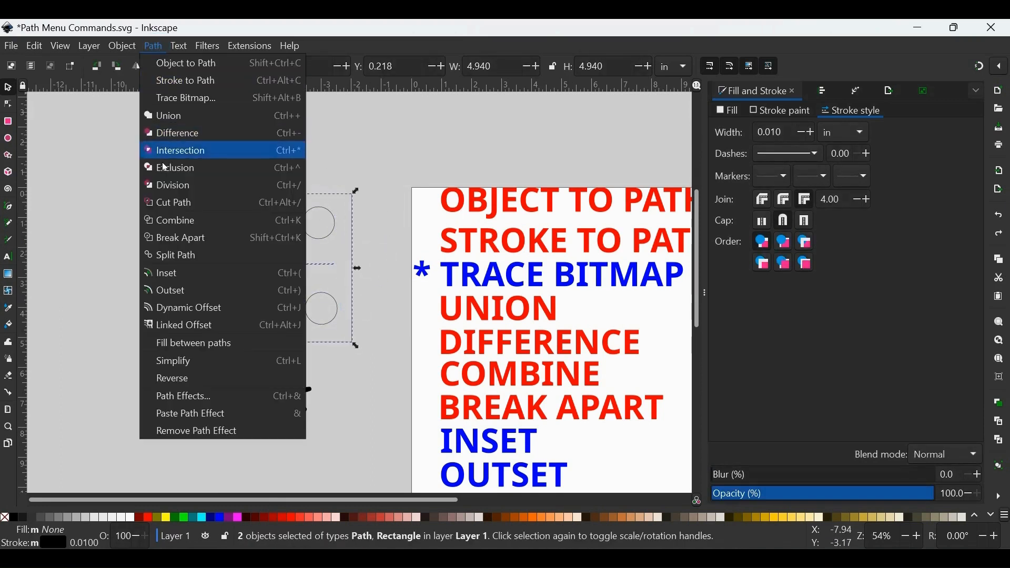
{"action": "left_click", "coordinate": [178, 116]}
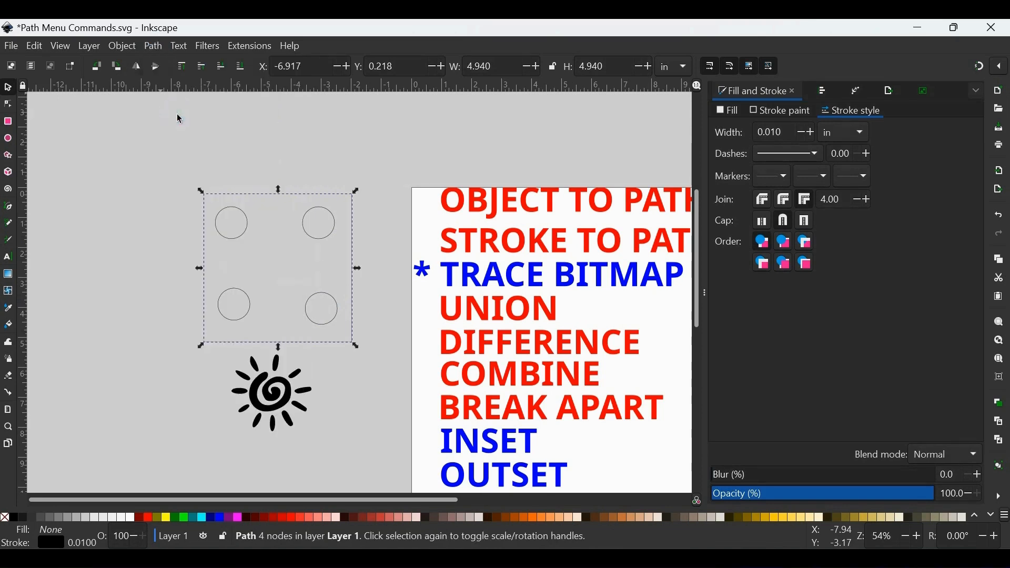
{"action": "left_click", "coordinate": [178, 115]}
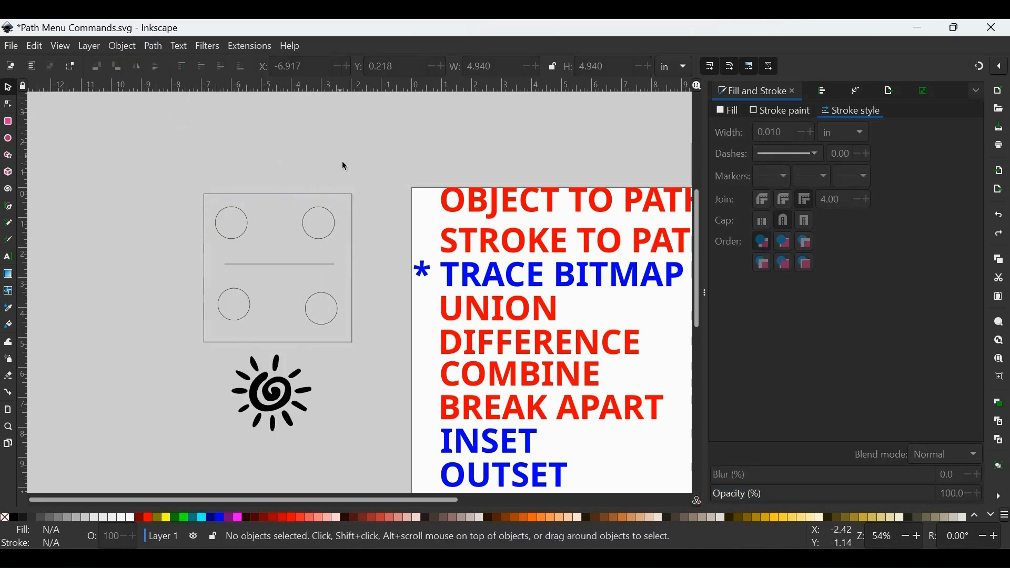
Try Difference on the horizontal line and the square, and undo it.
{"action": "left_click", "coordinate": [324, 270]}
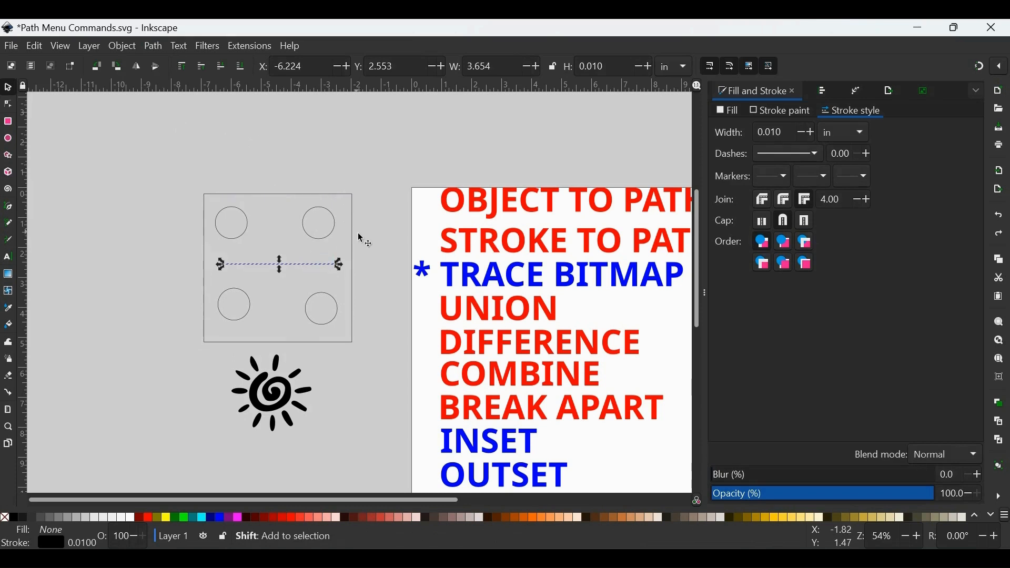
{"action": "left_click", "coordinate": [351, 233], "text": "shift"}
{"action": "left_click", "coordinate": [162, 50]}
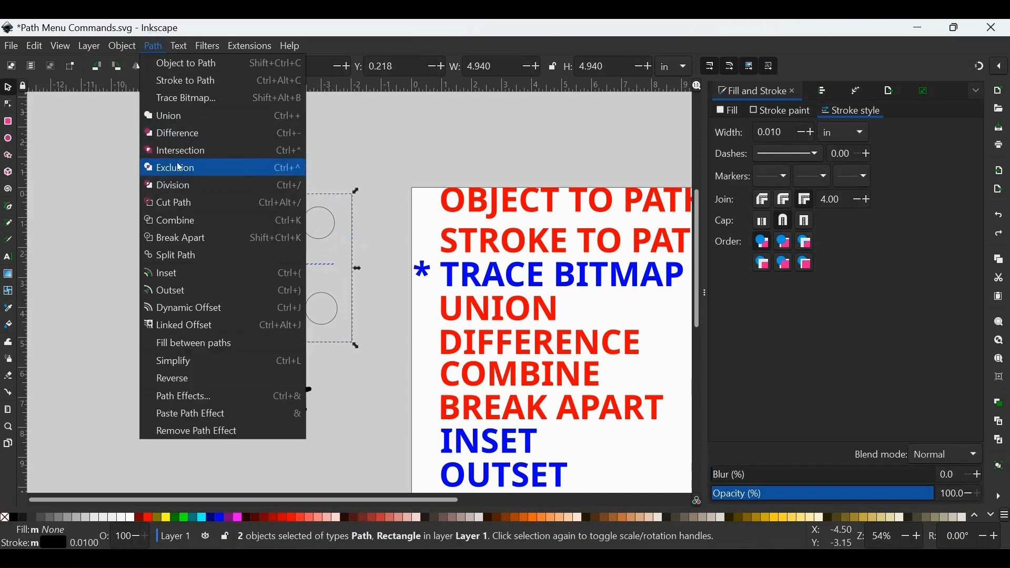
{"action": "left_click", "coordinate": [189, 132]}
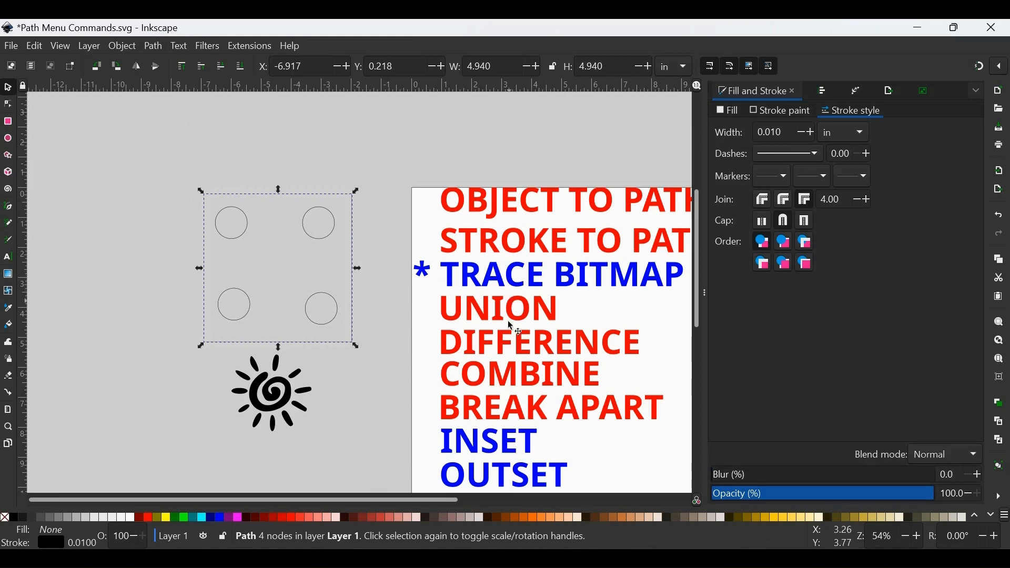
{"action": "left_click", "coordinate": [366, 270]}
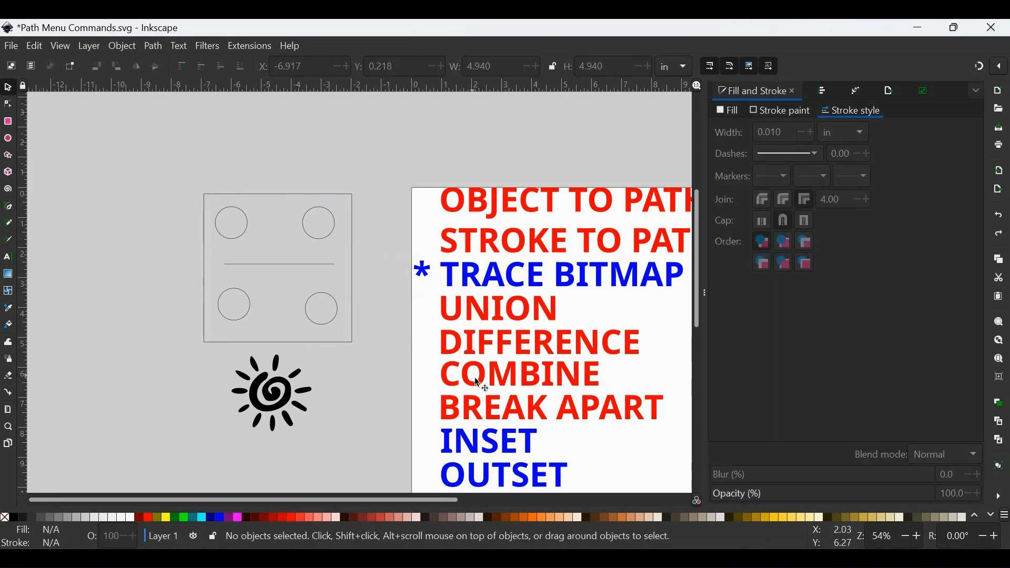
Combine the square, the four circles and the horizontal line into one path, and deselect it.
{"action": "left_click_drag", "start_coordinate": [392, 161], "coordinate": [186, 362]}
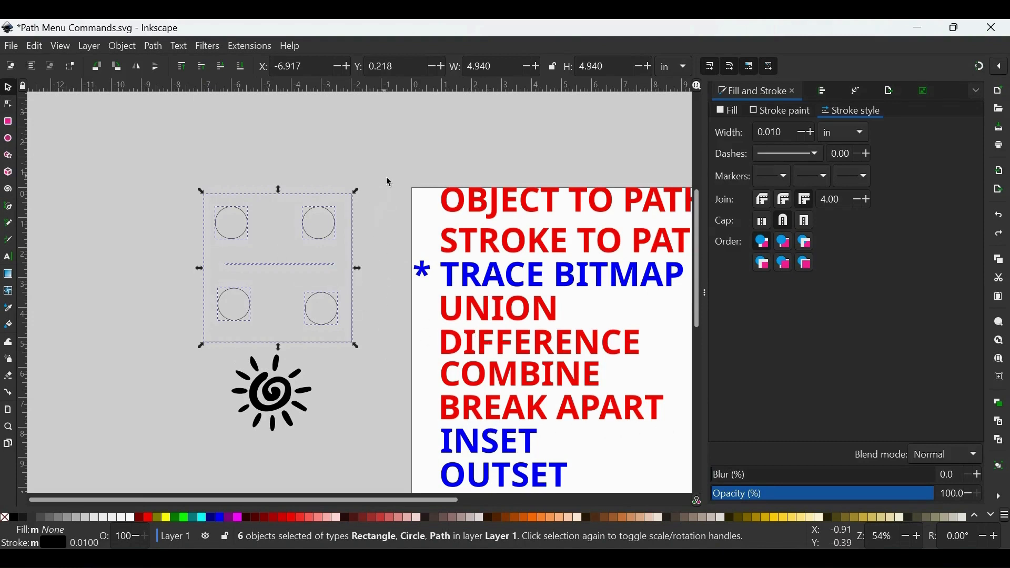
{"action": "left_click_drag", "start_coordinate": [387, 177], "coordinate": [136, 382]}
{"action": "left_click", "coordinate": [162, 50]}
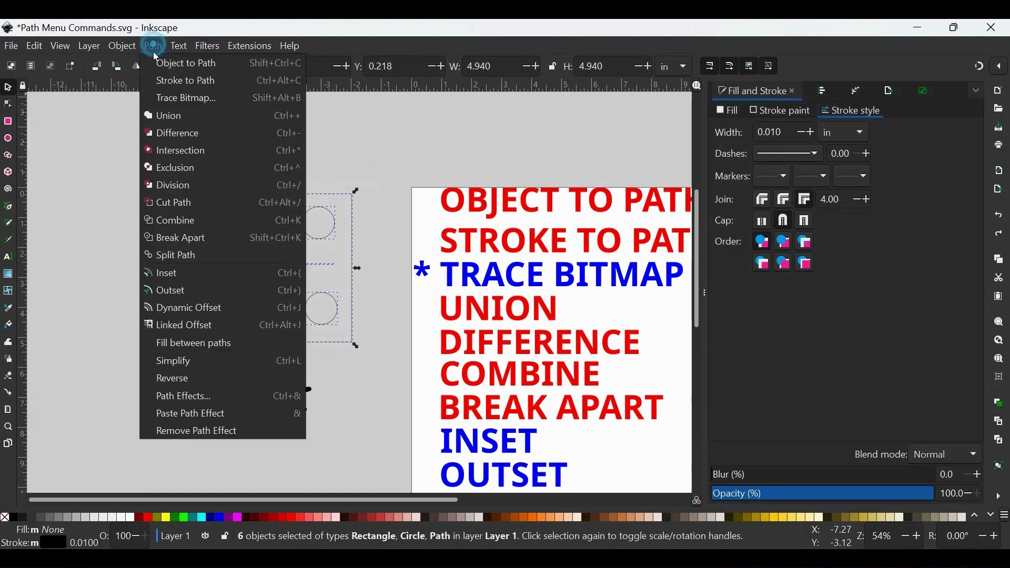
{"action": "left_click", "coordinate": [173, 218]}
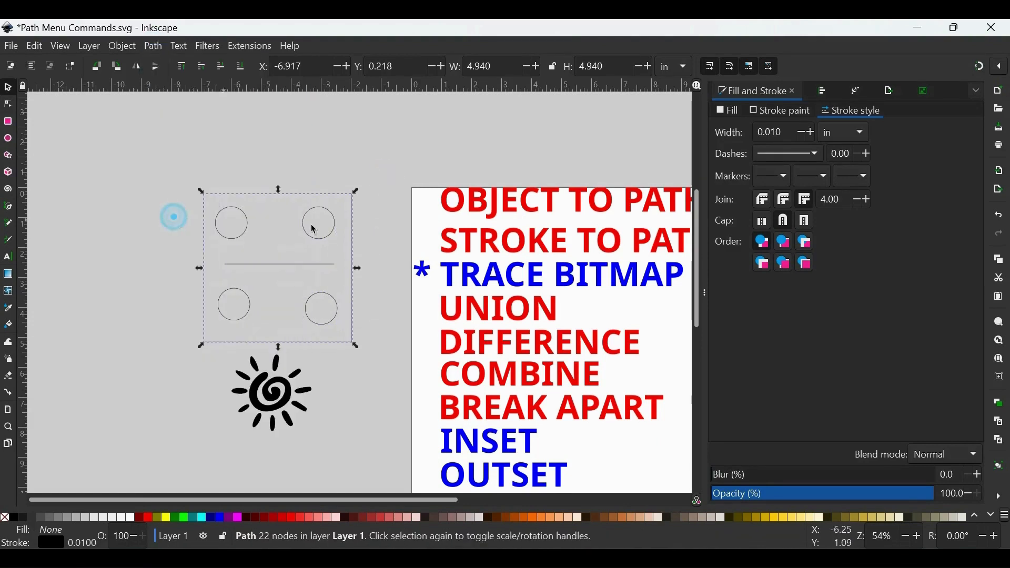
{"action": "left_click", "coordinate": [387, 210]}
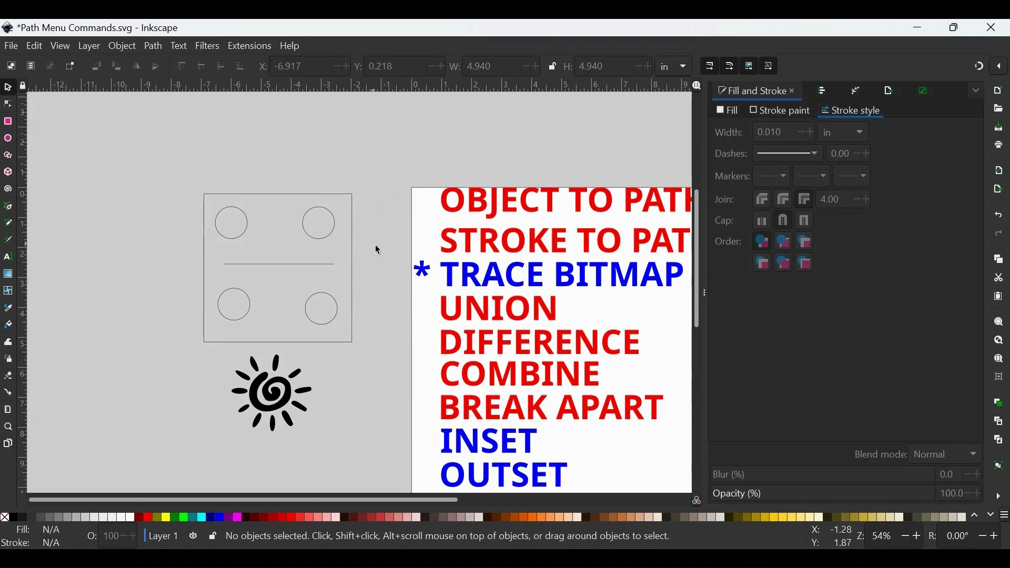
Break the combined path apart and shift the horizontal line and the upper-right circle slightly down inside the square.
{"action": "left_click_drag", "start_coordinate": [386, 175], "coordinate": [162, 359]}
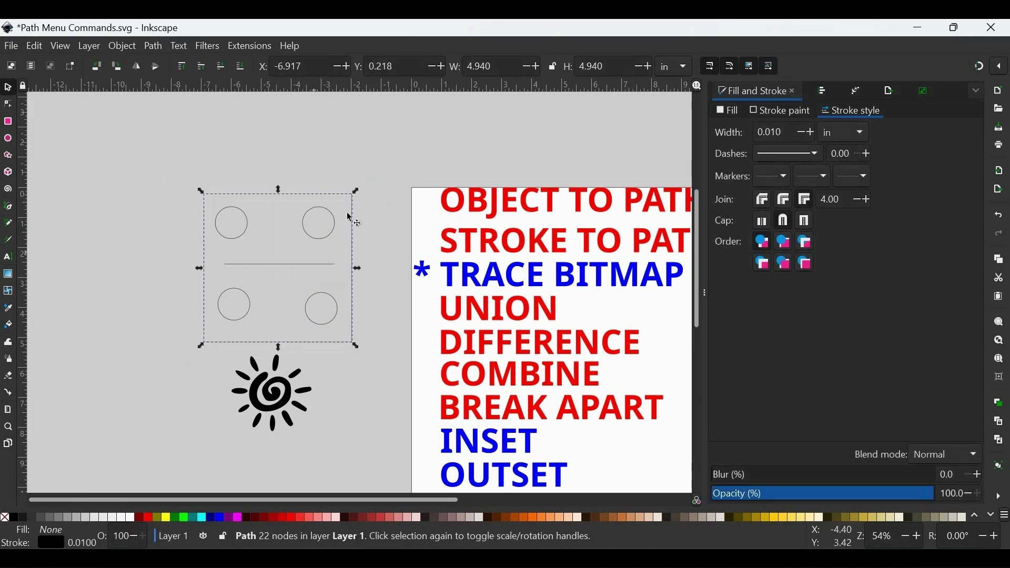
{"action": "left_click", "coordinate": [153, 47]}
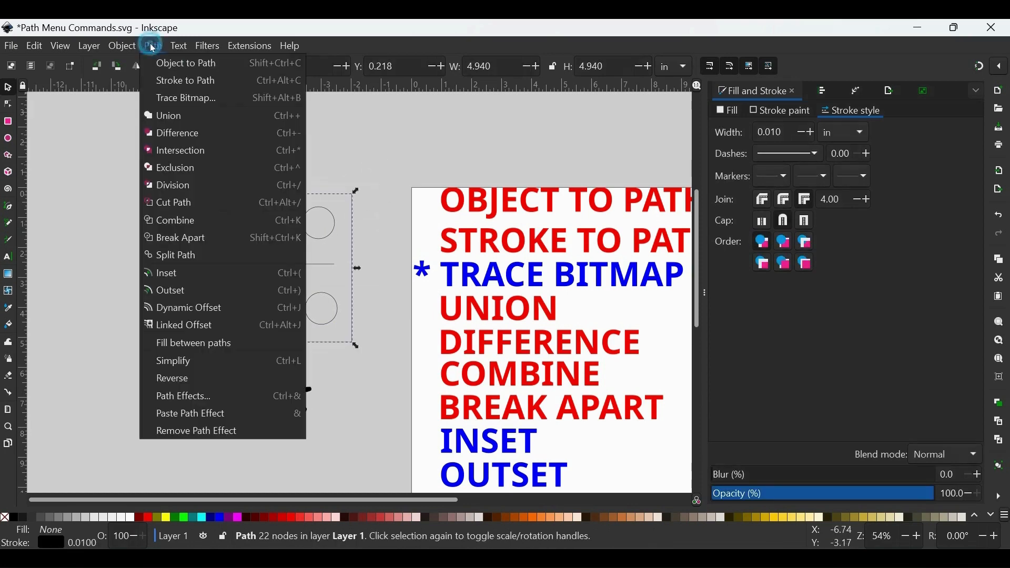
{"action": "left_click", "coordinate": [190, 242]}
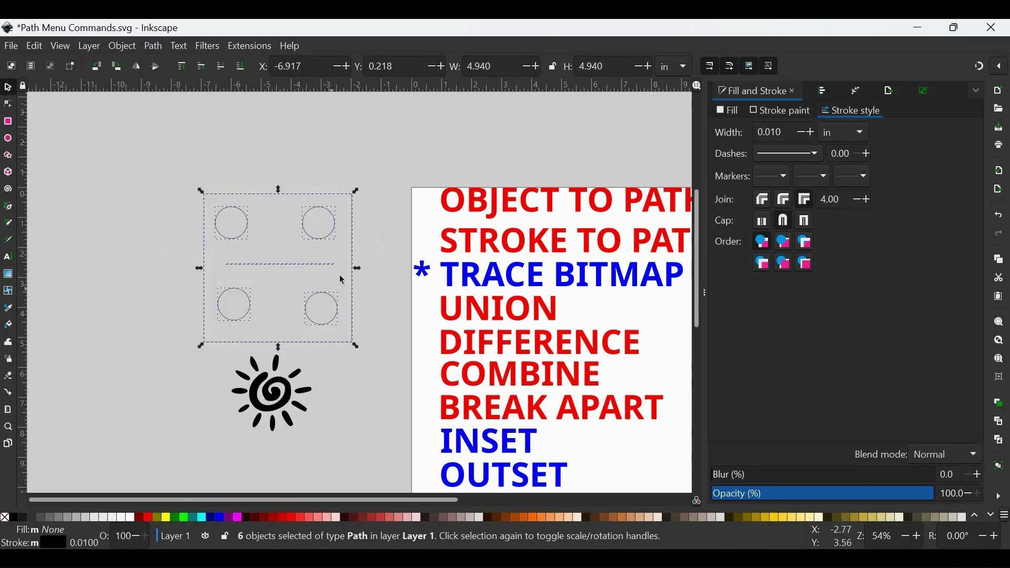
{"action": "left_click", "coordinate": [379, 254]}
{"action": "mouse_move", "coordinate": [320, 266]}
{"action": "left_mouse_down"}
{"action": "mouse_move", "coordinate": [318, 293]}
{"action": "mouse_move", "coordinate": [319, 279]}
{"action": "left_mouse_up"}
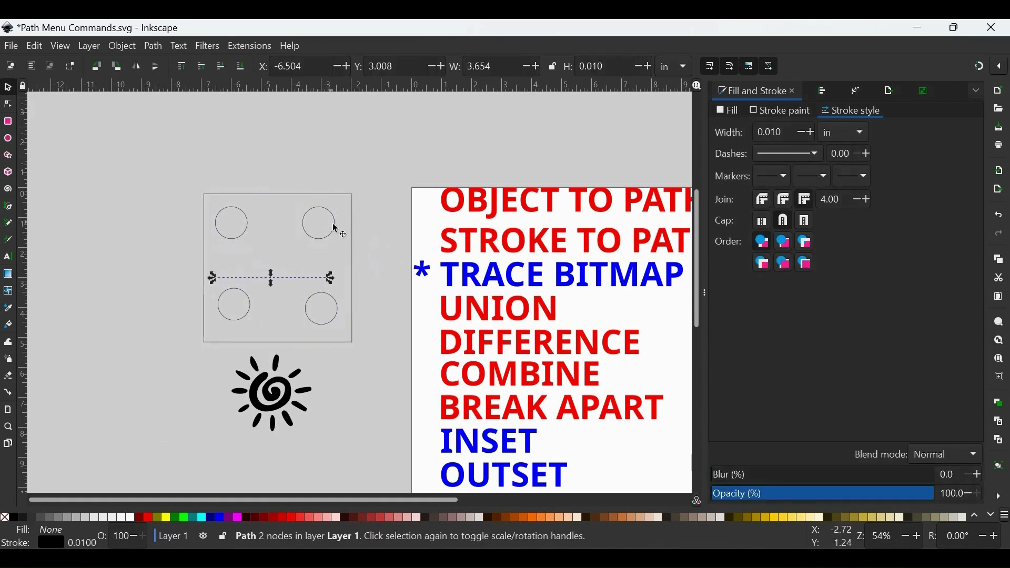
{"action": "left_click", "coordinate": [337, 242]}
Recombine the square, the circles and the shifted line into a single path, and clear the selection.
{"action": "left_click_drag", "start_coordinate": [391, 175], "coordinate": [182, 366]}
{"action": "left_click", "coordinate": [155, 46]}
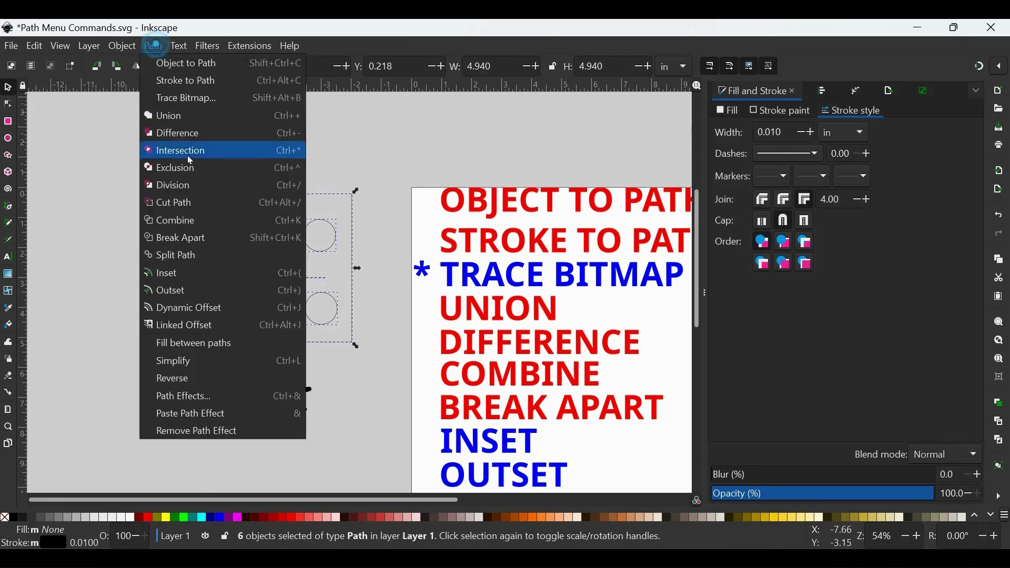
{"action": "left_click", "coordinate": [180, 215]}
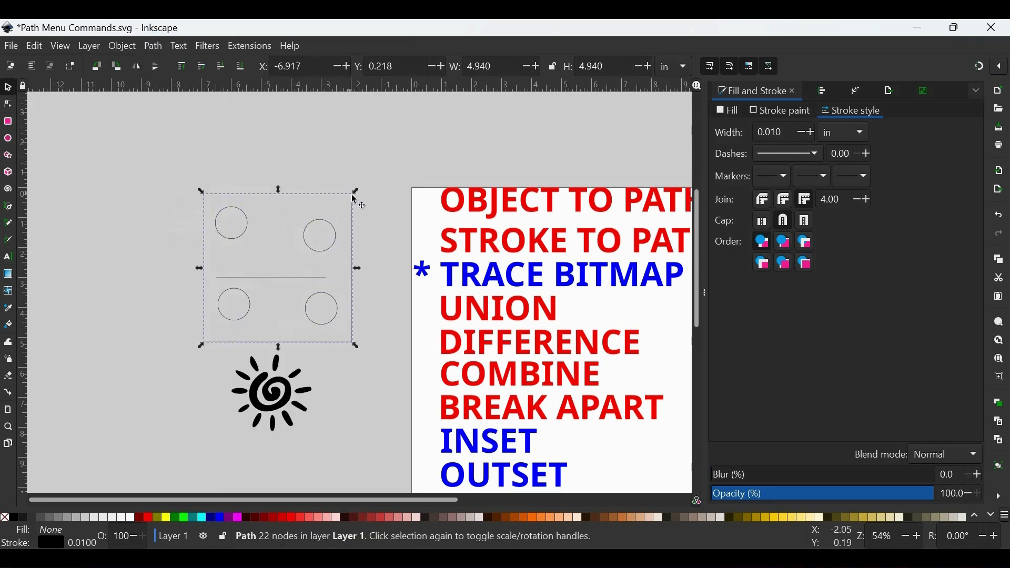
{"action": "scroll", "coordinate": [392, 250], "scroll_direction": "down", "scroll_amount": 3}
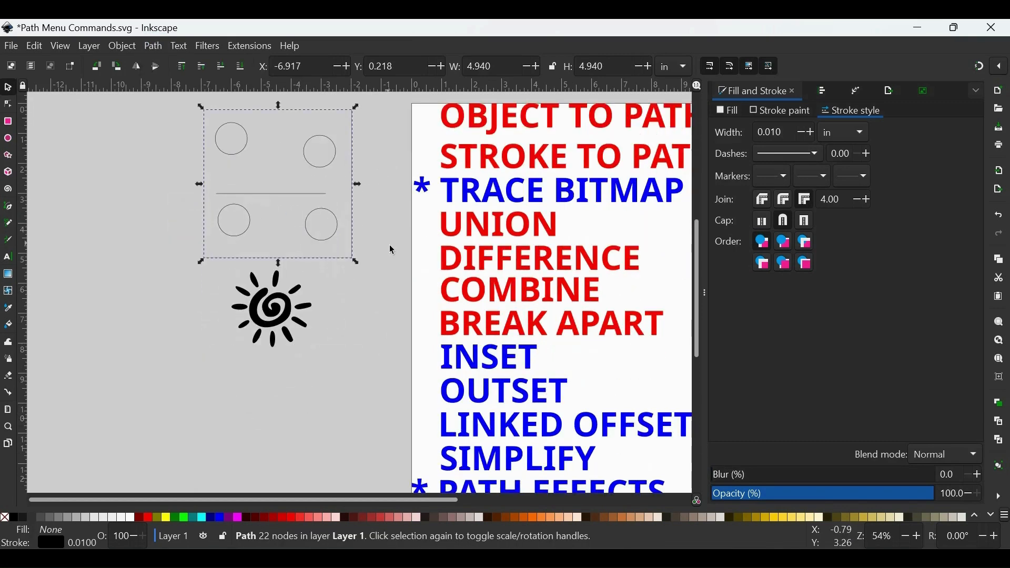
{"action": "scroll", "coordinate": [410, 421], "scroll_direction": "right", "scroll_amount": 5}
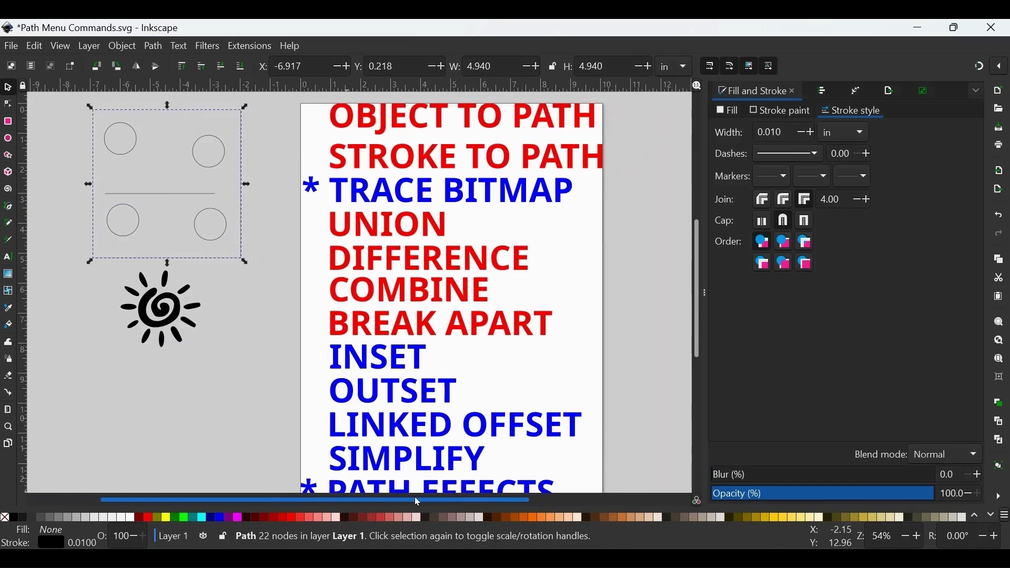
{"action": "key", "text": "minus"}
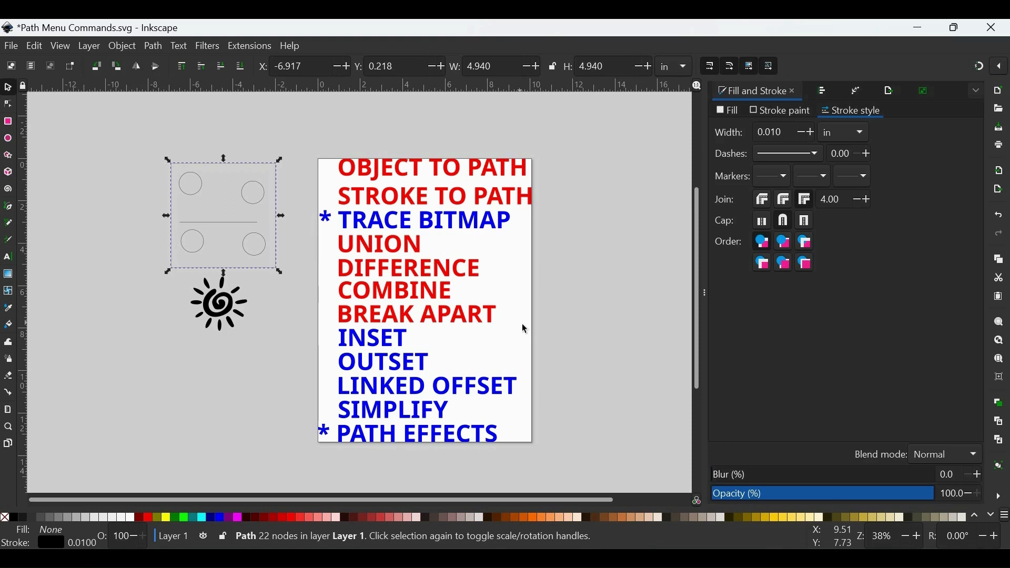
{"action": "left_click", "coordinate": [291, 204]}
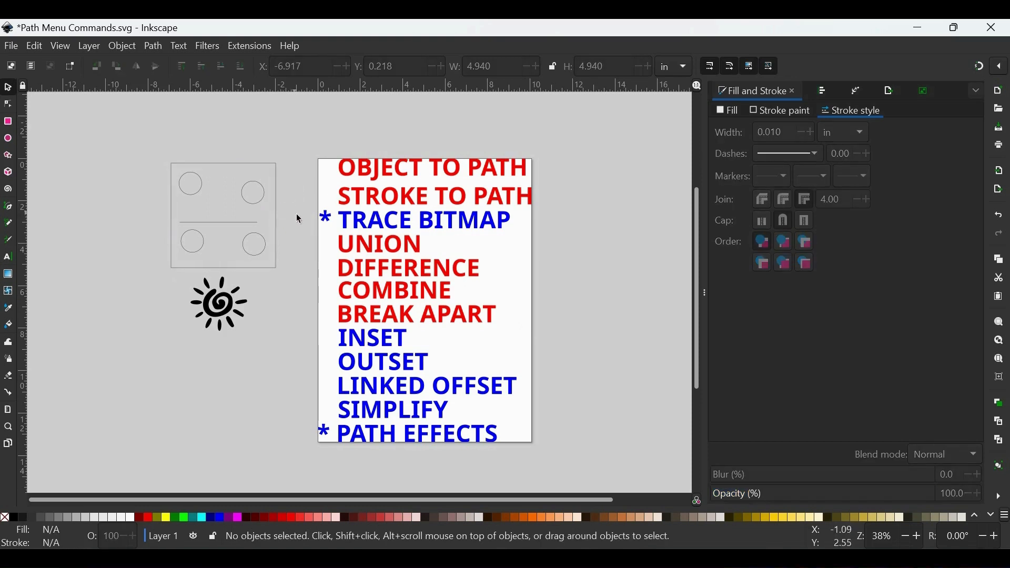
Move the black sun to the right, beneath the lower-right corner of the square.
{"action": "key", "text": "plus"}
{"action": "scroll", "coordinate": [296, 217], "scroll_direction": "up", "scroll_amount": 1}
{"action": "scroll", "coordinate": [472, 346], "scroll_direction": "down", "scroll_amount": 2}
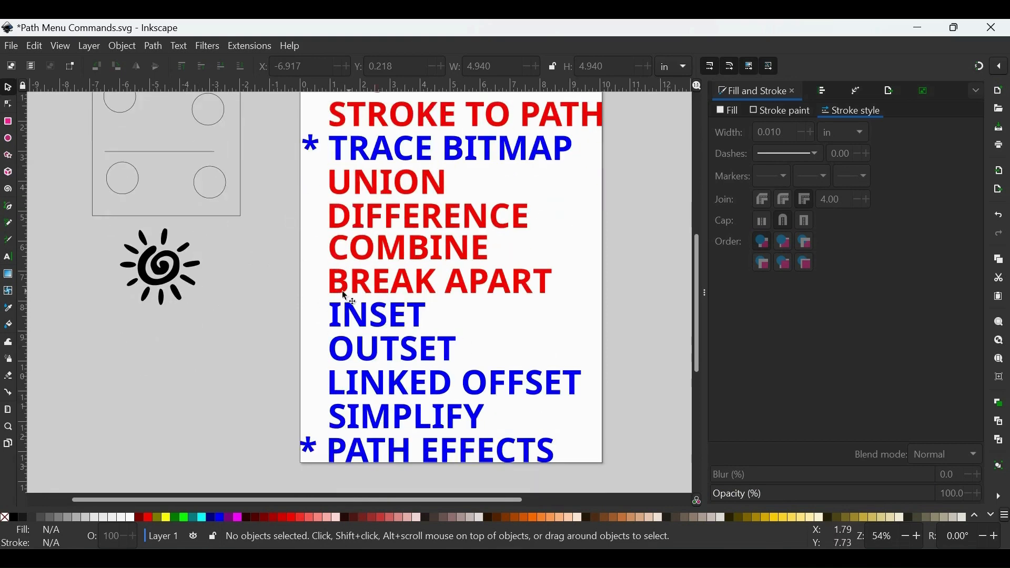
{"action": "left_click", "coordinate": [177, 279]}
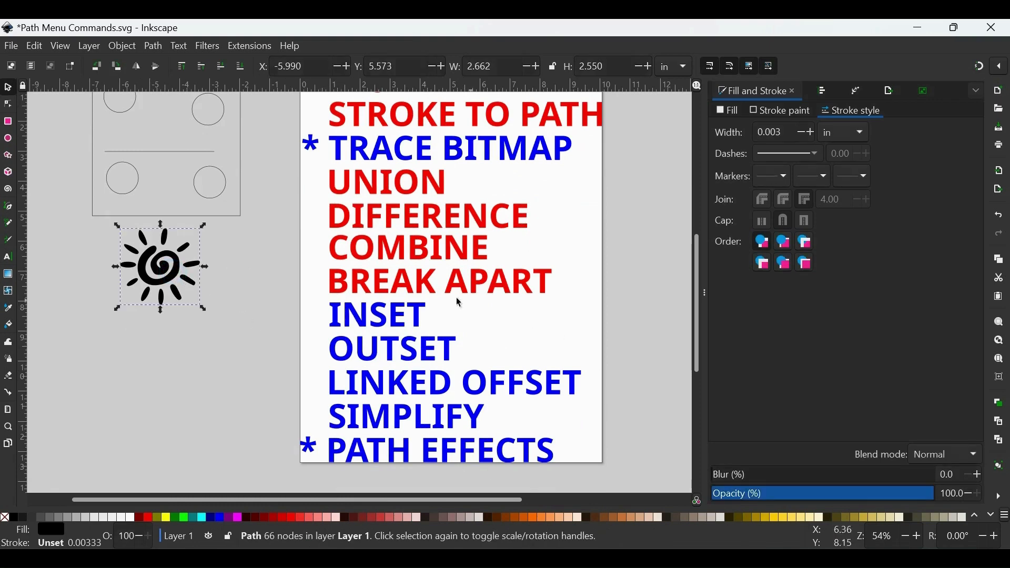
{"action": "left_click_drag", "start_coordinate": [384, 500], "coordinate": [308, 500]}
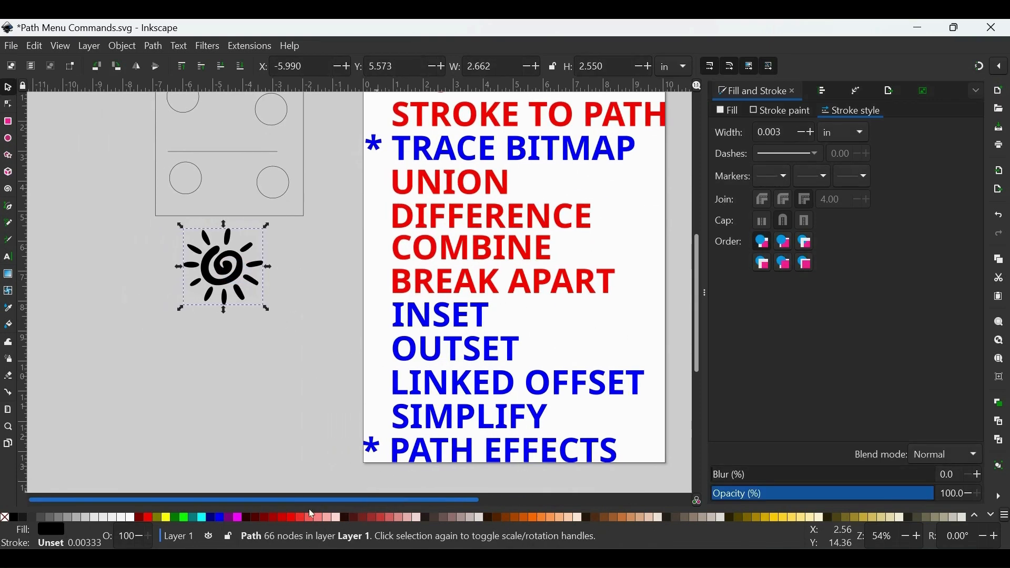
{"action": "key", "text": "plus"}
{"action": "left_click_drag", "start_coordinate": [189, 281], "coordinate": [284, 283]}
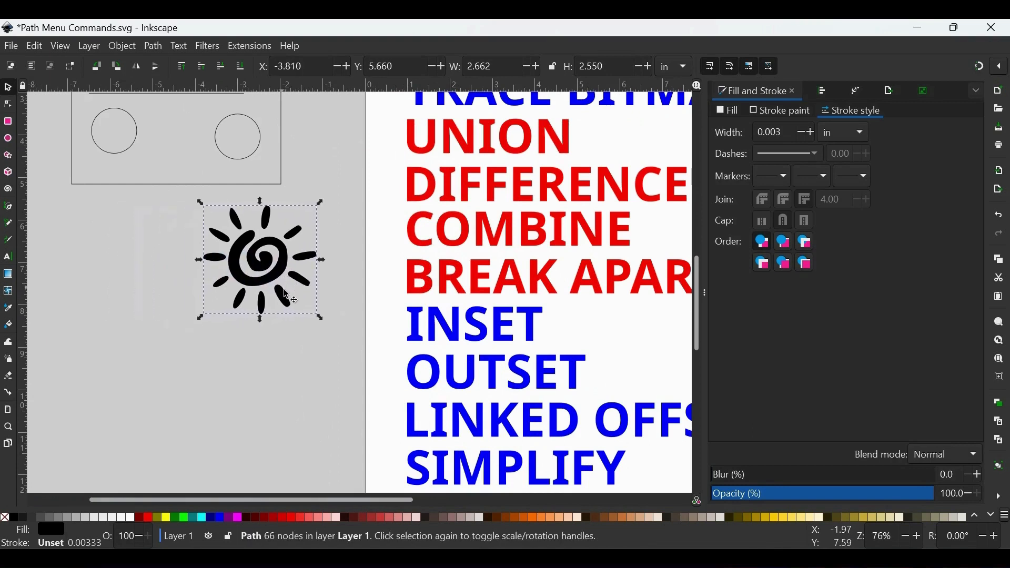
Duplicate the black sun, place the copy directly below the original and fill it red.
{"action": "key", "text": "ctrl"}
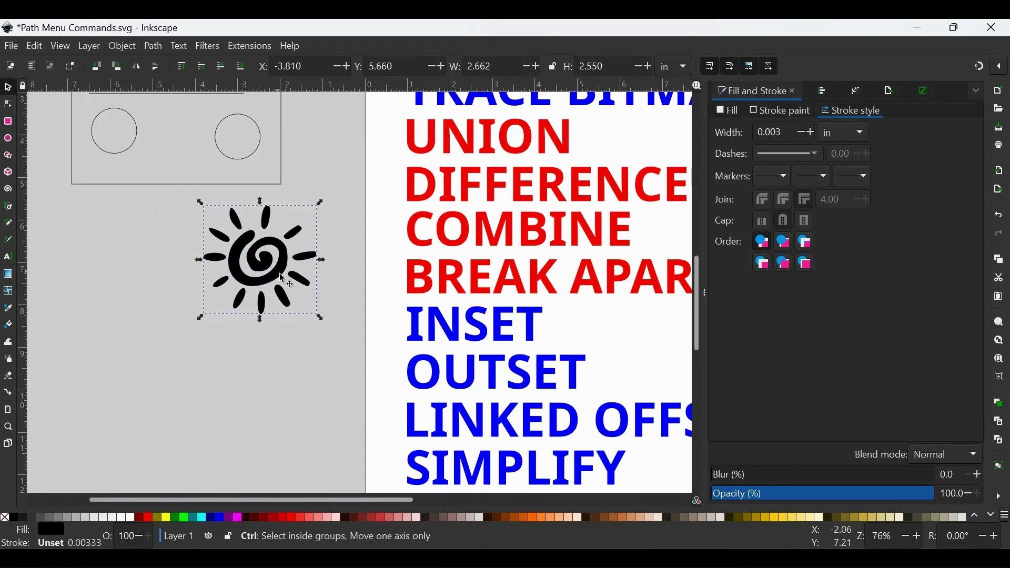
{"action": "key", "text": "ctrl+d"}
{"action": "left_click_drag", "start_coordinate": [280, 275], "coordinate": [276, 372]}
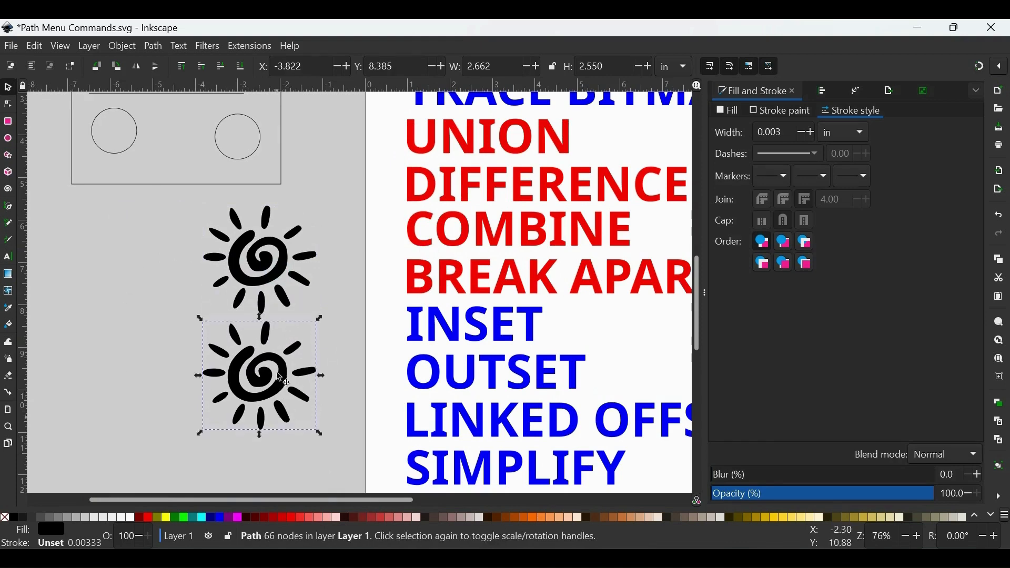
{"action": "left_click", "coordinate": [147, 517]}
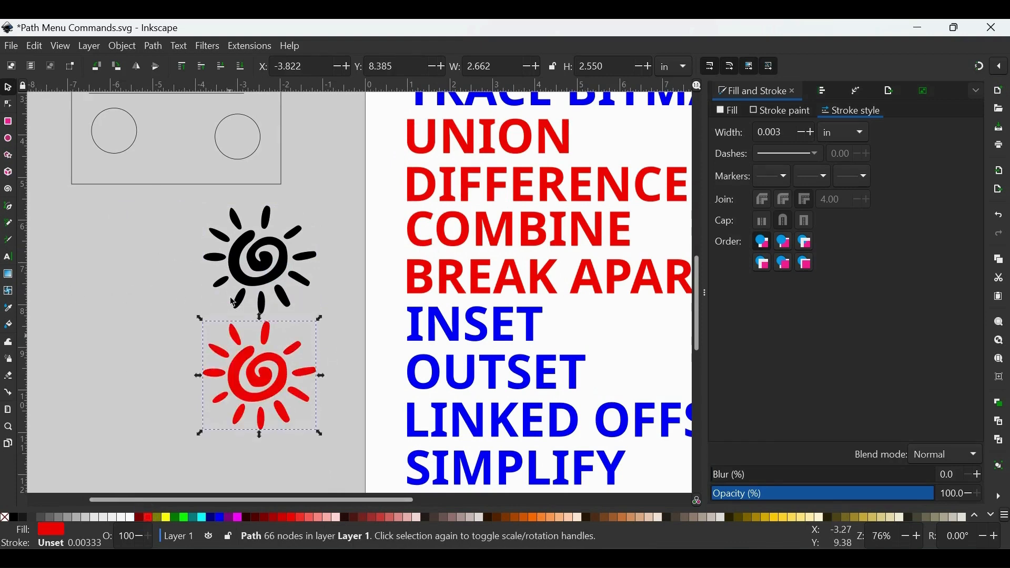
Inset the red sun once and place it on top of the black sun.
{"action": "left_click", "coordinate": [153, 46]}
{"action": "left_click", "coordinate": [176, 273]}
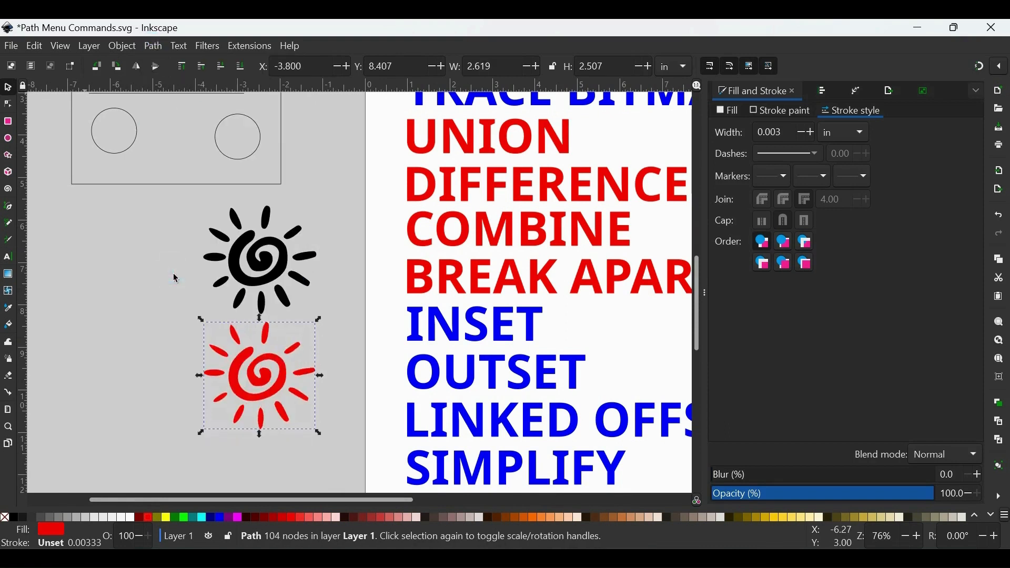
{"action": "left_click_drag", "start_coordinate": [250, 374], "coordinate": [260, 259]}
{"action": "left_click_drag", "start_coordinate": [257, 254], "coordinate": [254, 257]}
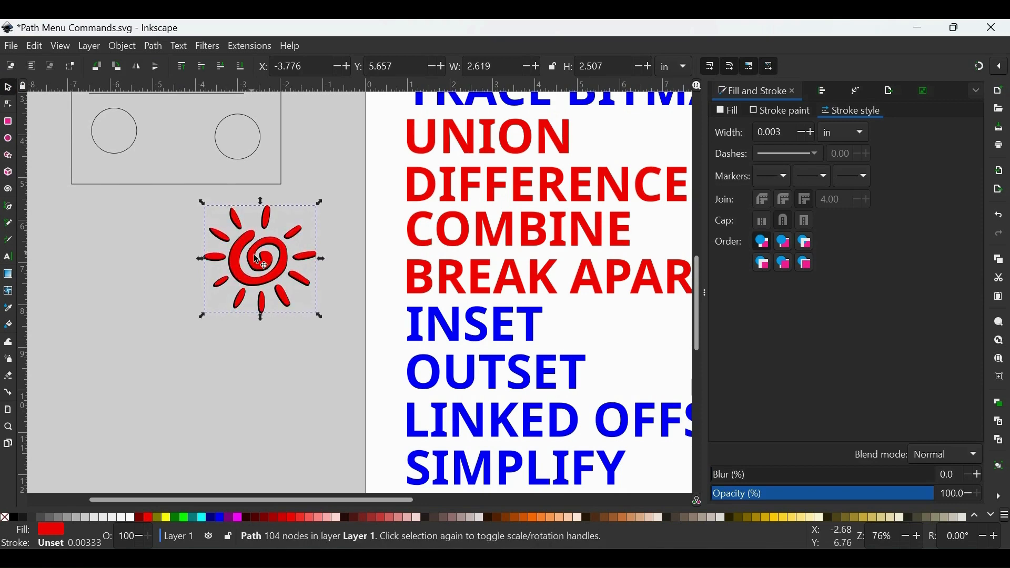
Outset the red sun three times so that it extends beyond the black sun.
{"action": "key", "text": "plus"}
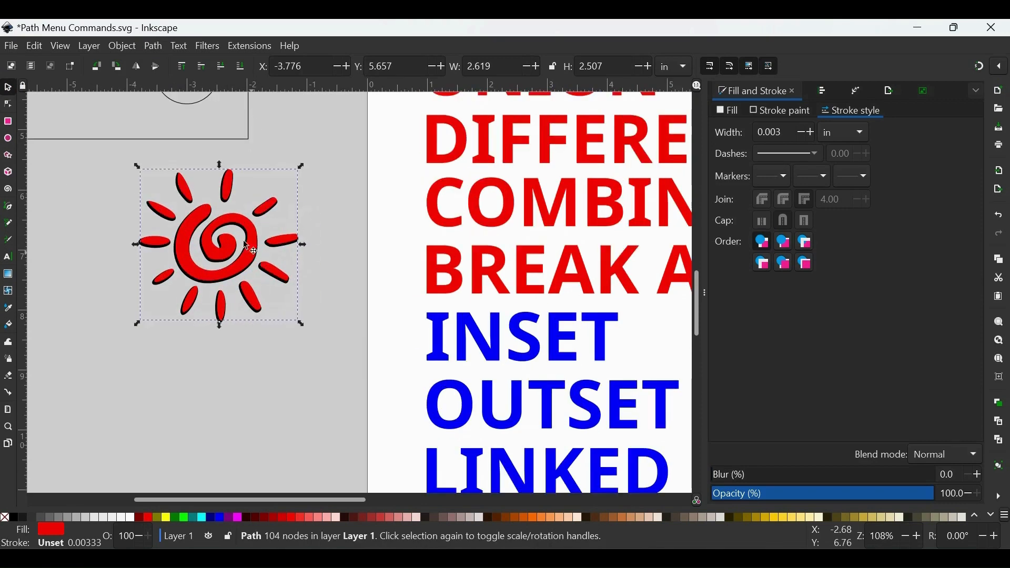
{"action": "left_click", "coordinate": [153, 47]}
{"action": "left_click", "coordinate": [208, 47]}
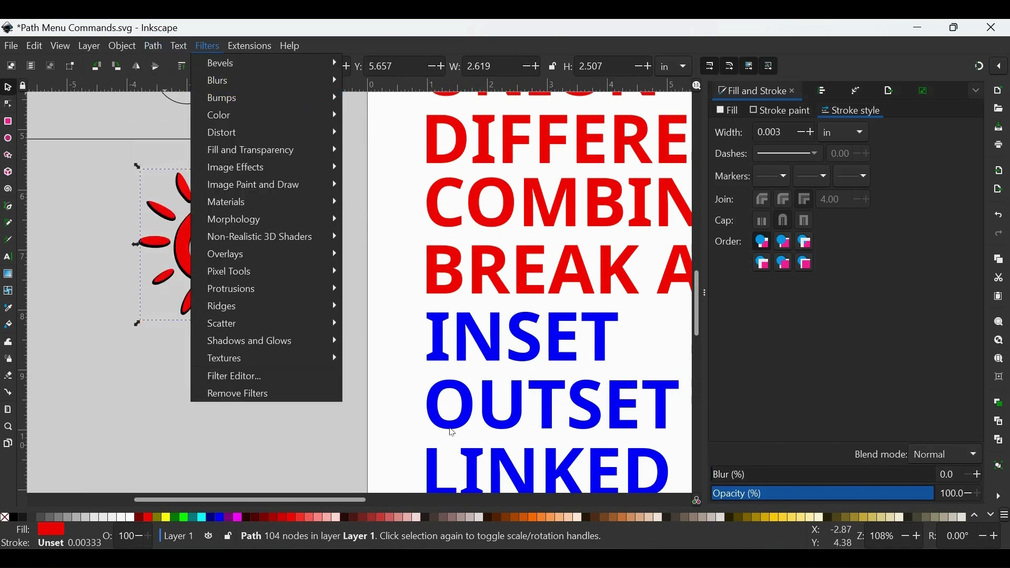
{"action": "mouse_move", "coordinate": [152, 48]}
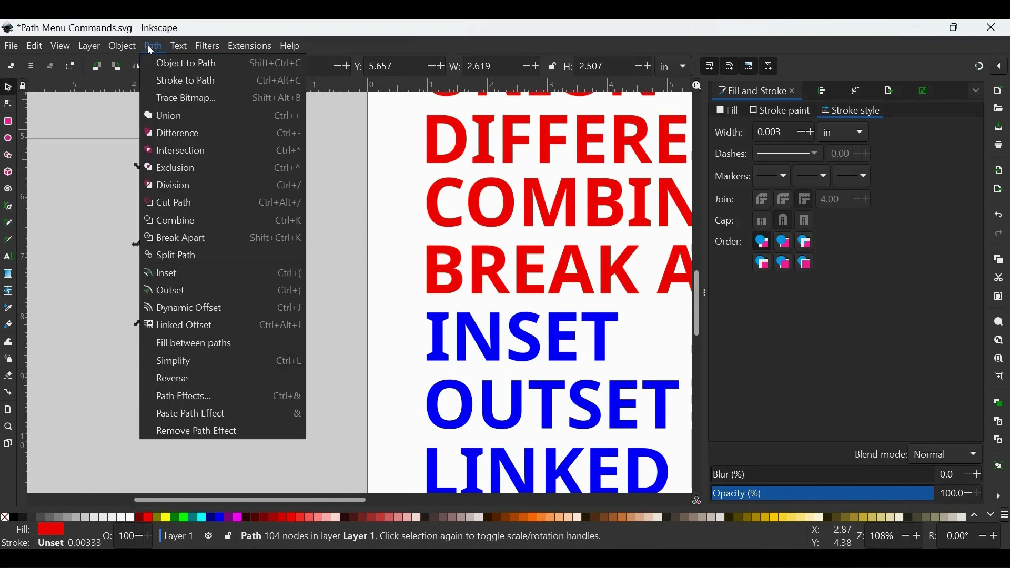
{"action": "left_click", "coordinate": [195, 291]}
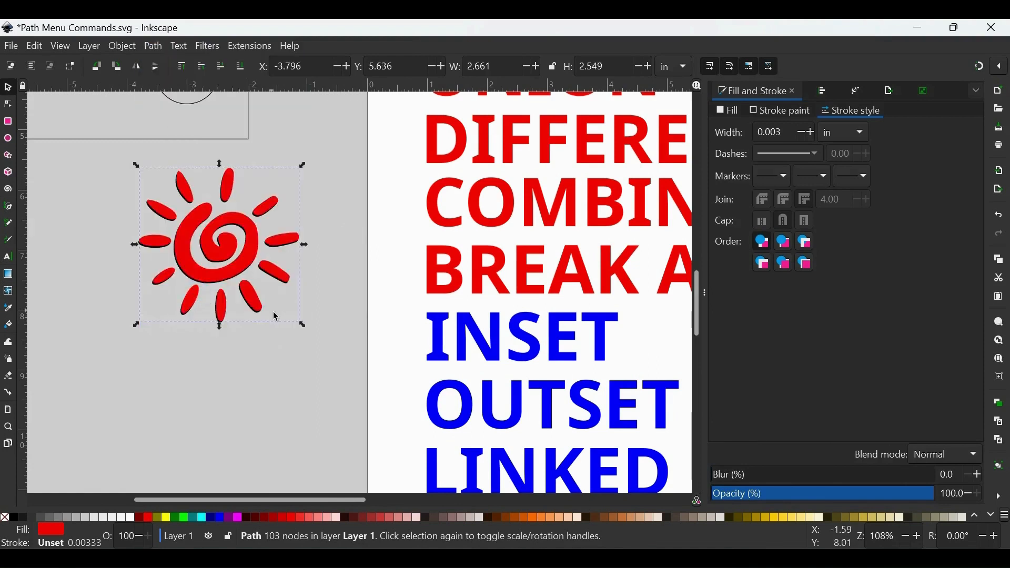
{"action": "left_click", "coordinate": [160, 48]}
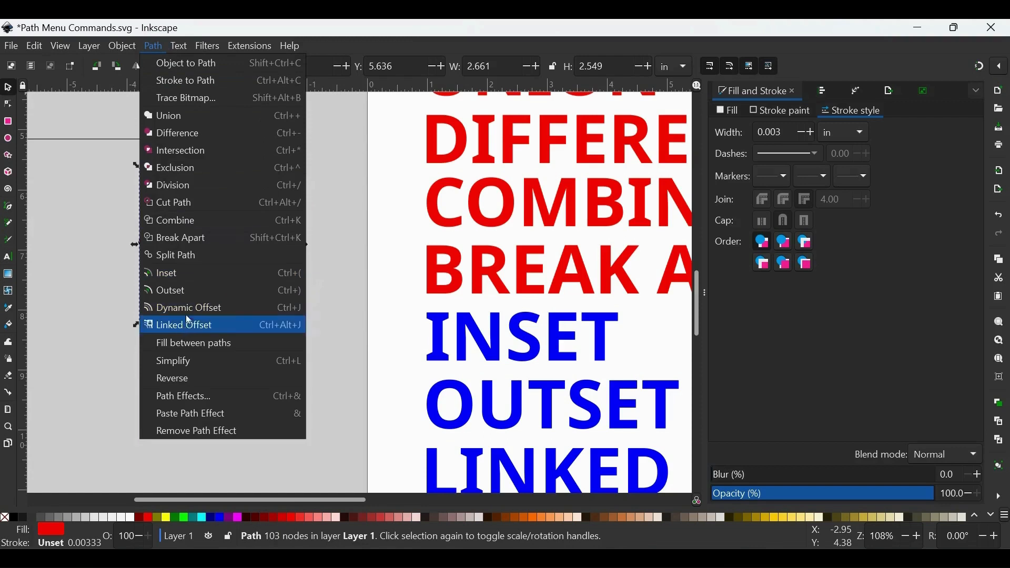
{"action": "left_click", "coordinate": [188, 296]}
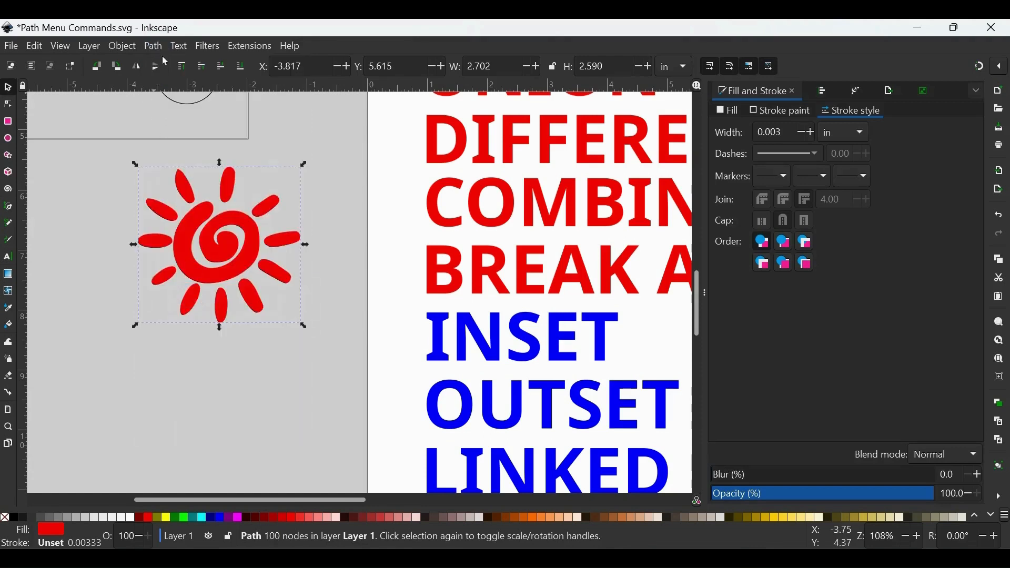
{"action": "left_click", "coordinate": [160, 48]}
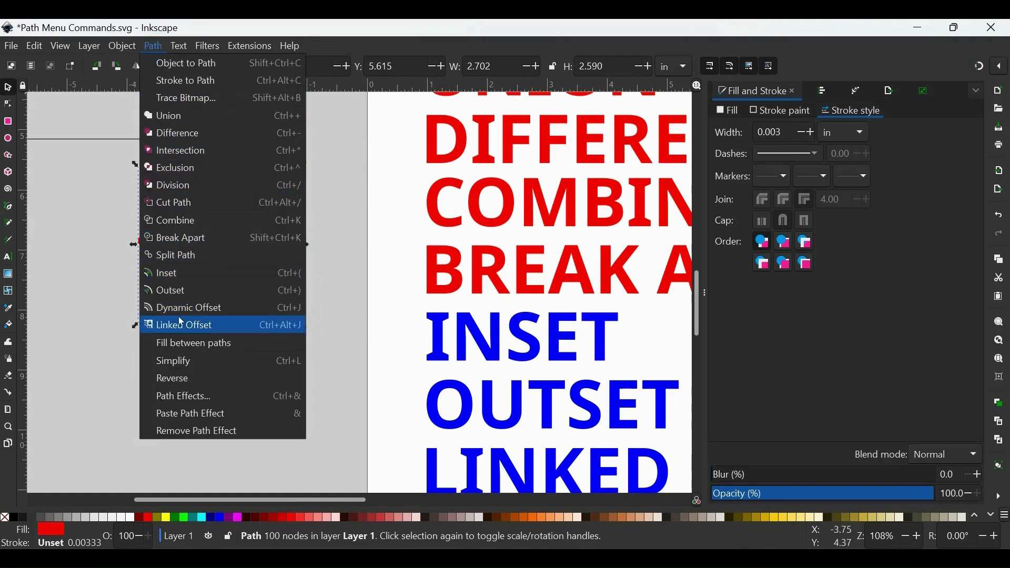
{"action": "left_click", "coordinate": [183, 293]}
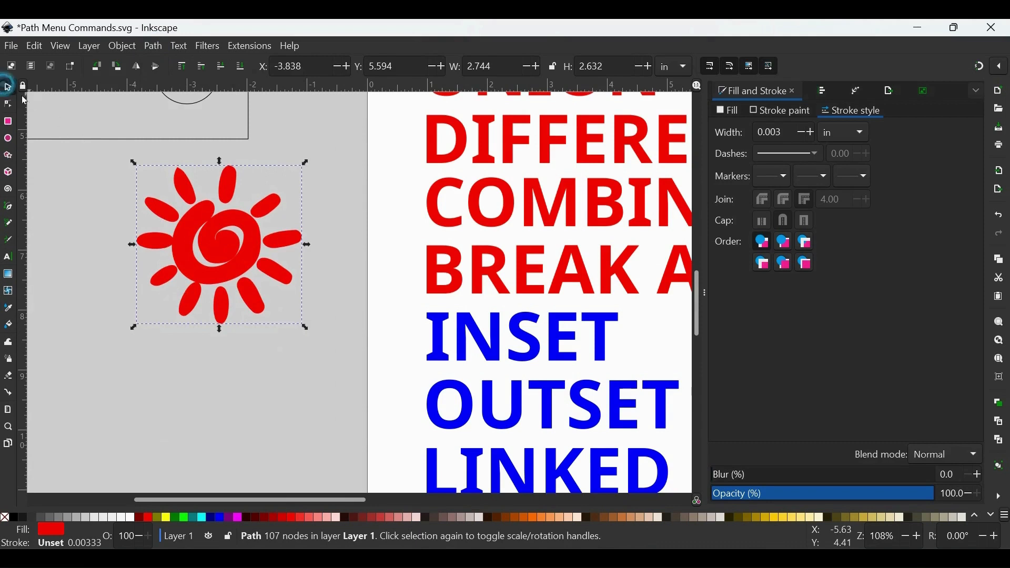
Lower the red sun behind the black sun and nudge the black one to centre it within the red outline.
{"action": "left_click", "coordinate": [242, 66]}
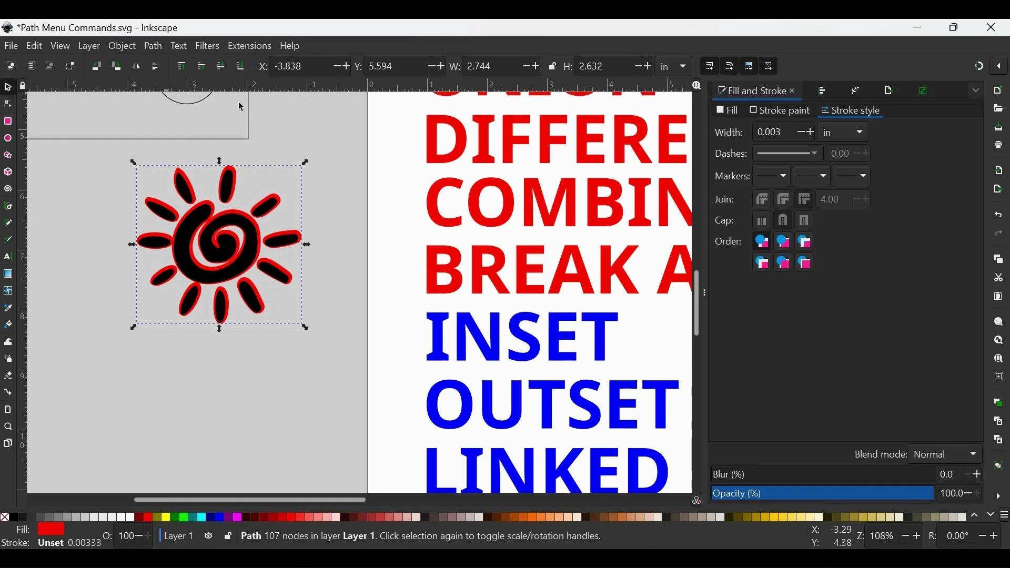
{"action": "left_click", "coordinate": [304, 240]}
{"action": "left_click_drag", "start_coordinate": [304, 240], "coordinate": [305, 241]}
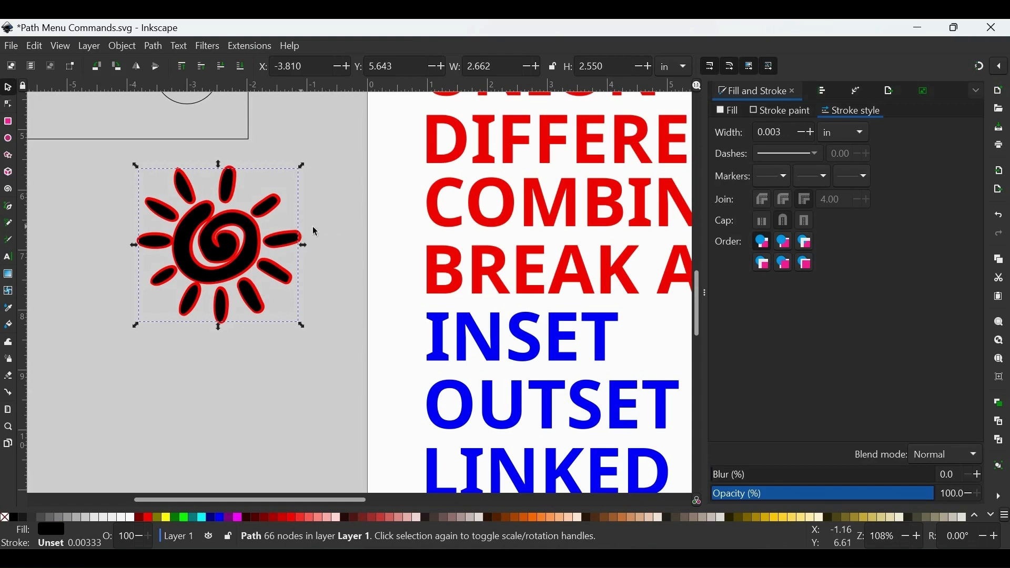
{"action": "key", "text": "minus"}
{"action": "key", "text": "minus"}
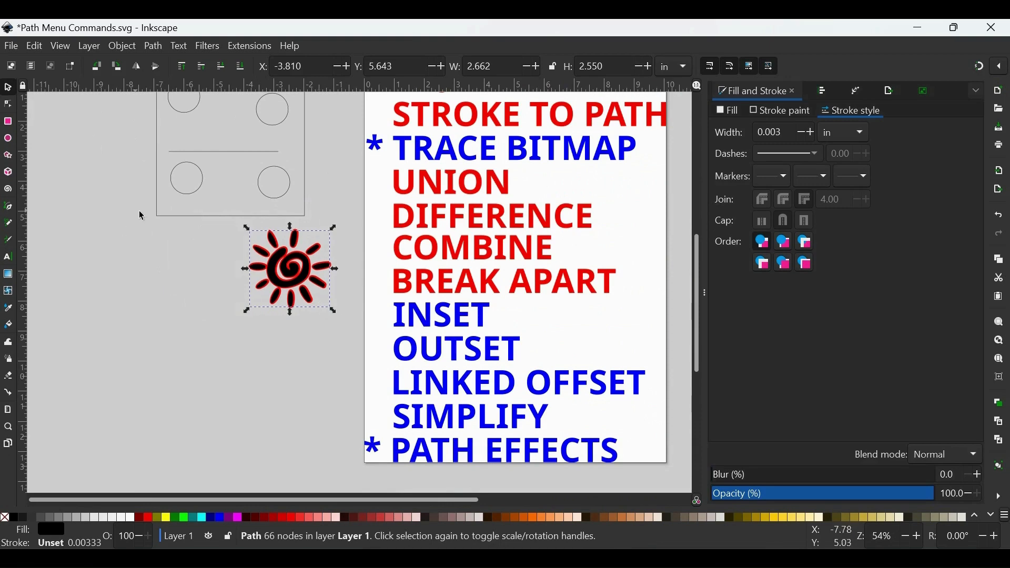
{"action": "key", "text": "minus"}
{"action": "key", "text": "minus"}
{"action": "key", "text": "plus"}
{"action": "key", "text": "plus"}
{"action": "key", "text": "plus"}
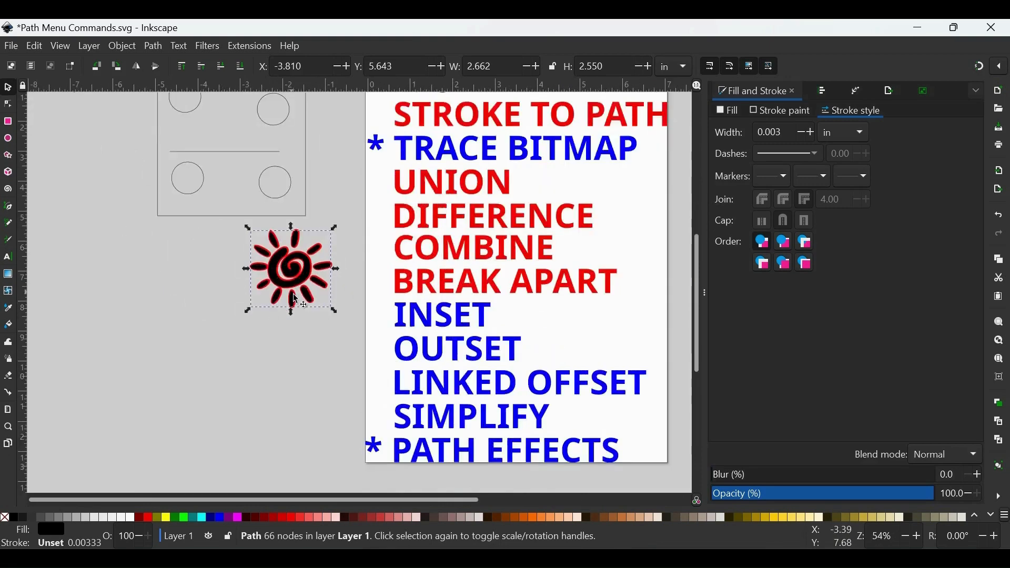
Move the black sun directly below the red one and break it apart into separate pieces.
{"action": "left_click", "coordinate": [295, 244]}
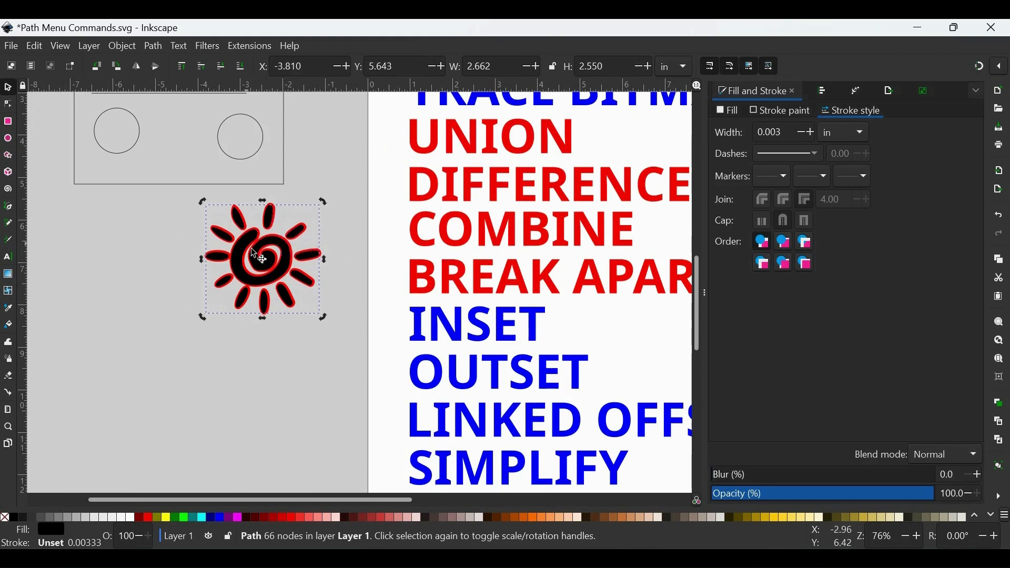
{"action": "left_click", "coordinate": [287, 247]}
{"action": "left_click_drag", "start_coordinate": [313, 259], "coordinate": [318, 391]}
{"action": "left_click", "coordinate": [154, 46]}
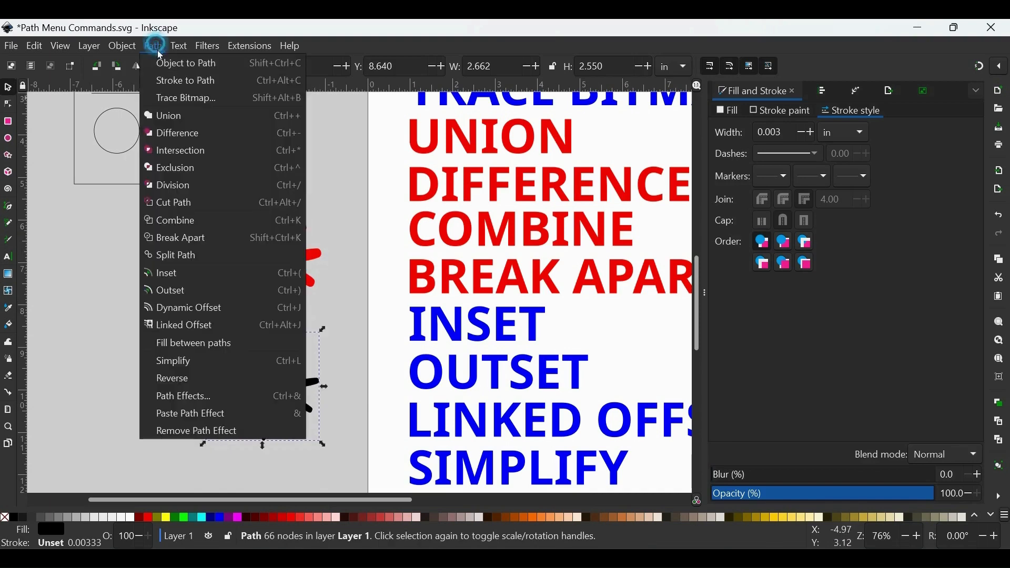
{"action": "left_click", "coordinate": [175, 236]}
{"action": "scroll", "coordinate": [303, 334], "scroll_direction": "down", "scroll_amount": 4}
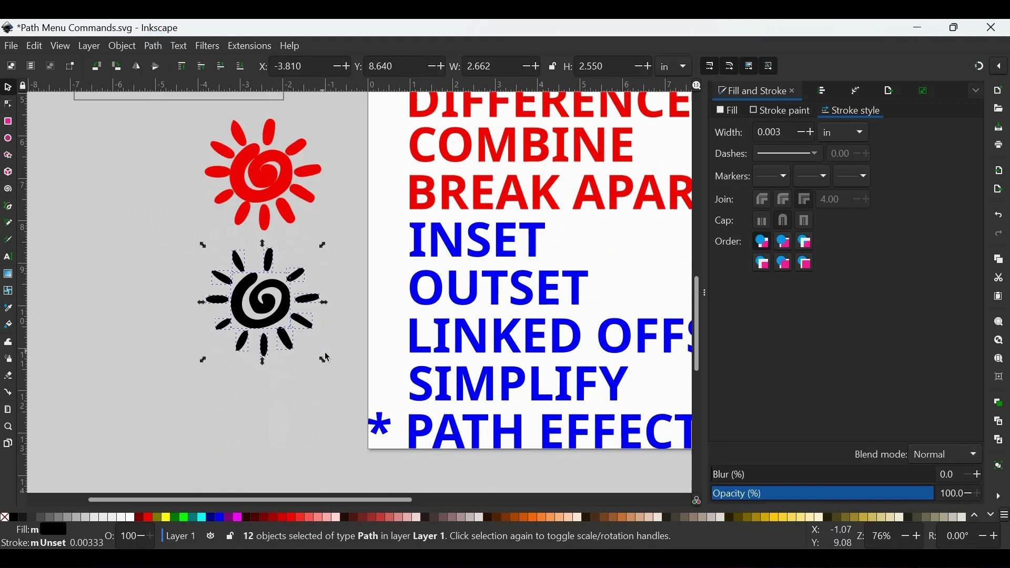
Inset only the rays of the black sun once, leaving out its central spiral.
{"action": "left_click", "coordinate": [345, 329]}
{"action": "left_click_drag", "start_coordinate": [350, 234], "coordinate": [191, 294]}
{"action": "left_click_drag", "start_coordinate": [357, 289], "coordinate": [153, 378], "text": "shift"}
{"action": "left_click", "coordinate": [157, 47]}
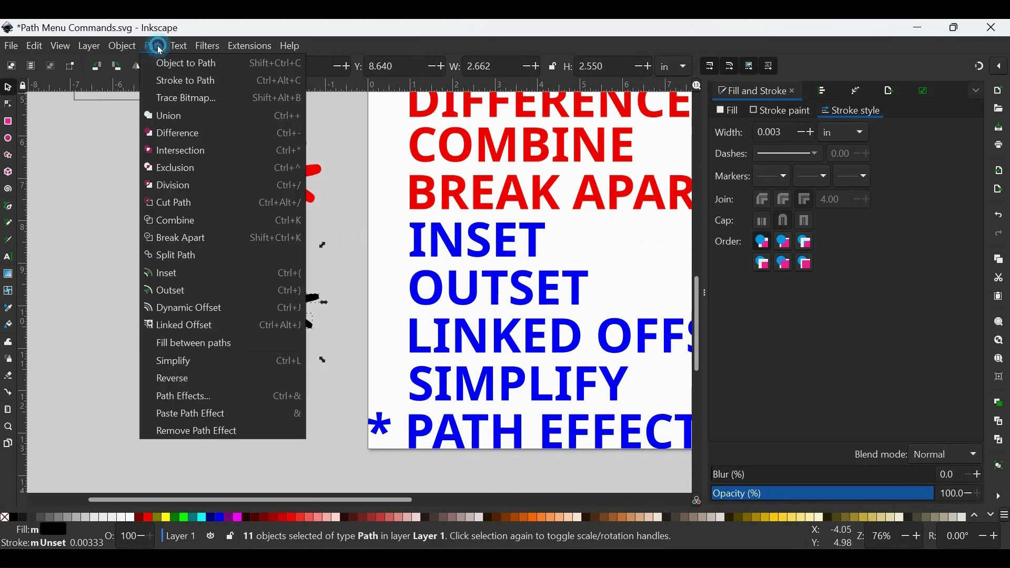
{"action": "left_click", "coordinate": [182, 274]}
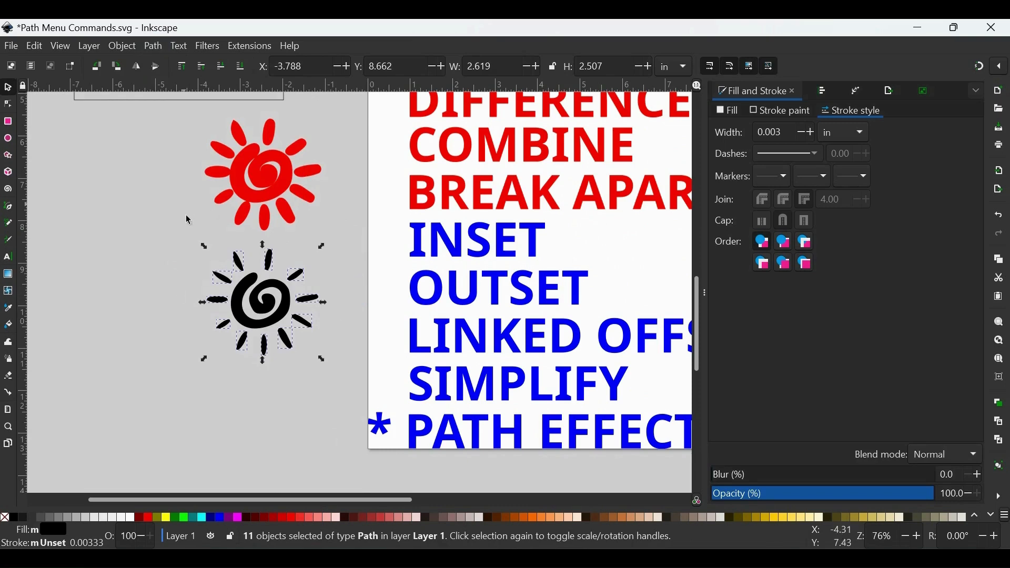
{"action": "left_click", "coordinate": [342, 259]}
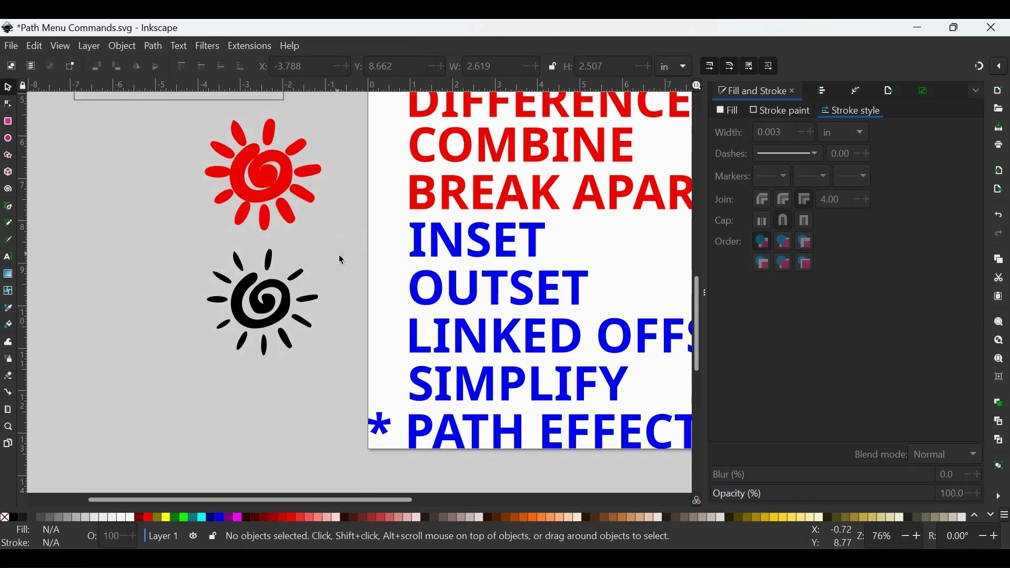
Undo the ray inset, the break apart and the move of the black sun.
{"action": "key", "text": "minus"}
{"action": "key", "text": "minus"}
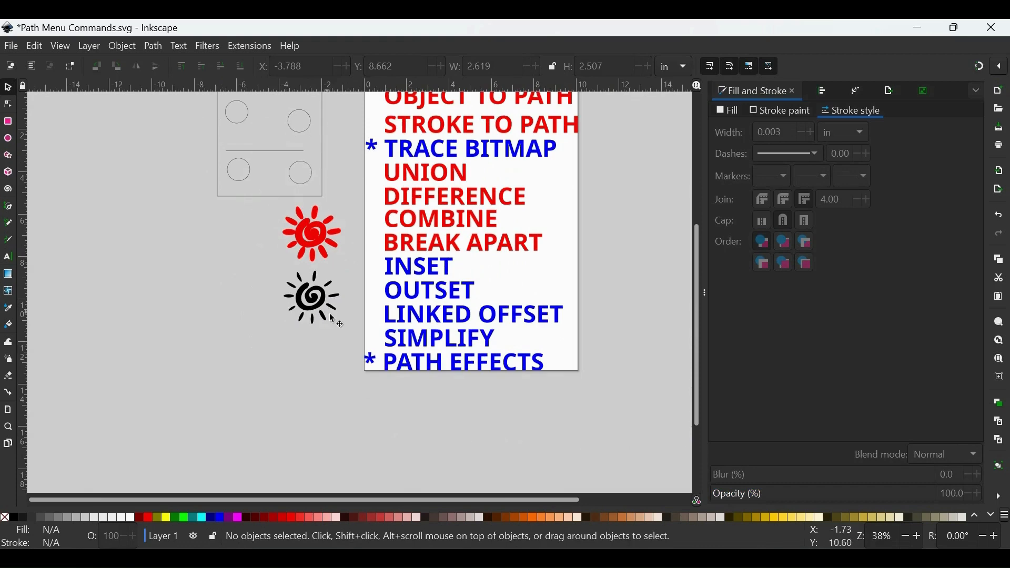
{"action": "scroll", "coordinate": [288, 344], "scroll_direction": "up", "scroll_amount": 3}
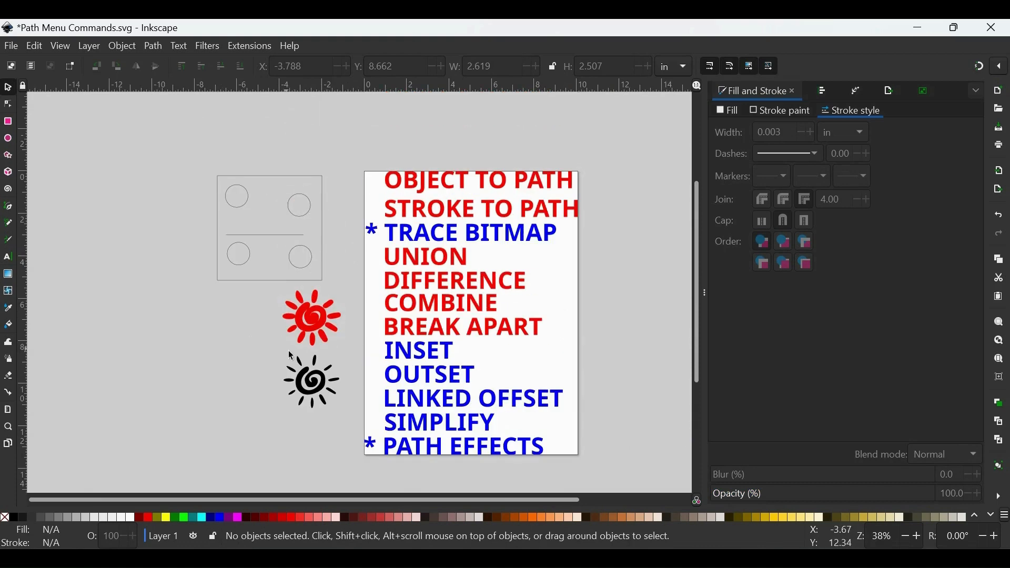
{"action": "key", "text": "ctrl+z"}
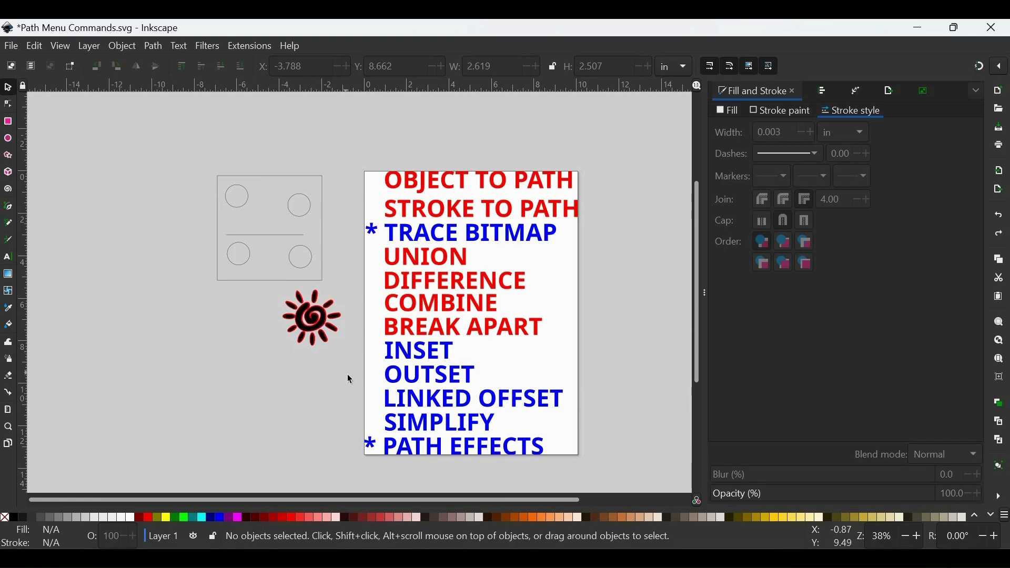
Move the black sun off the red one and delete the red sun.
{"action": "left_click", "coordinate": [322, 324]}
{"action": "left_click_drag", "start_coordinate": [321, 323], "coordinate": [277, 348]}
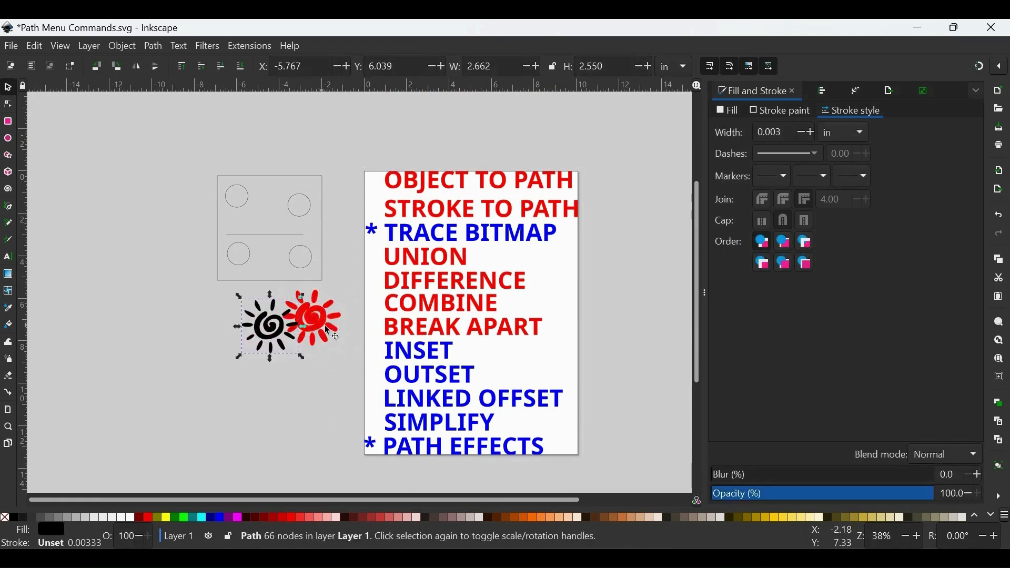
{"action": "left_click", "coordinate": [334, 338]}
{"action": "key", "text": "Delete"}
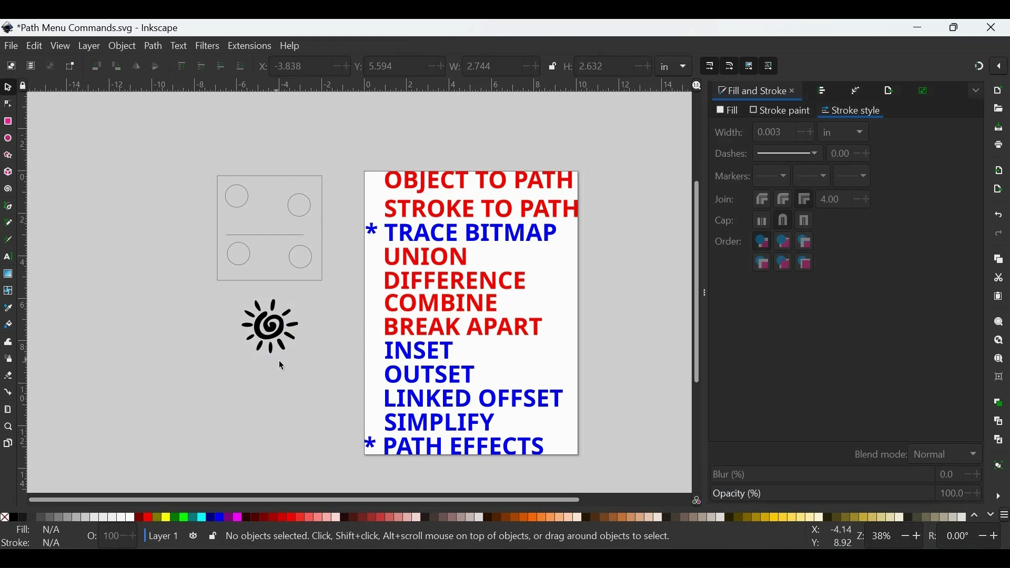
Reposition the remaining black sun below the square at about X -4.74 in, Y 5.93 in.
{"action": "key", "text": "plus"}
{"action": "key", "text": "plus"}
{"action": "left_click_drag", "start_coordinate": [225, 361], "coordinate": [267, 356]}
{"action": "scroll", "coordinate": [421, 369], "scroll_direction": "down", "scroll_amount": 3}
{"action": "key", "text": "minus"}
{"action": "key", "text": "minus"}
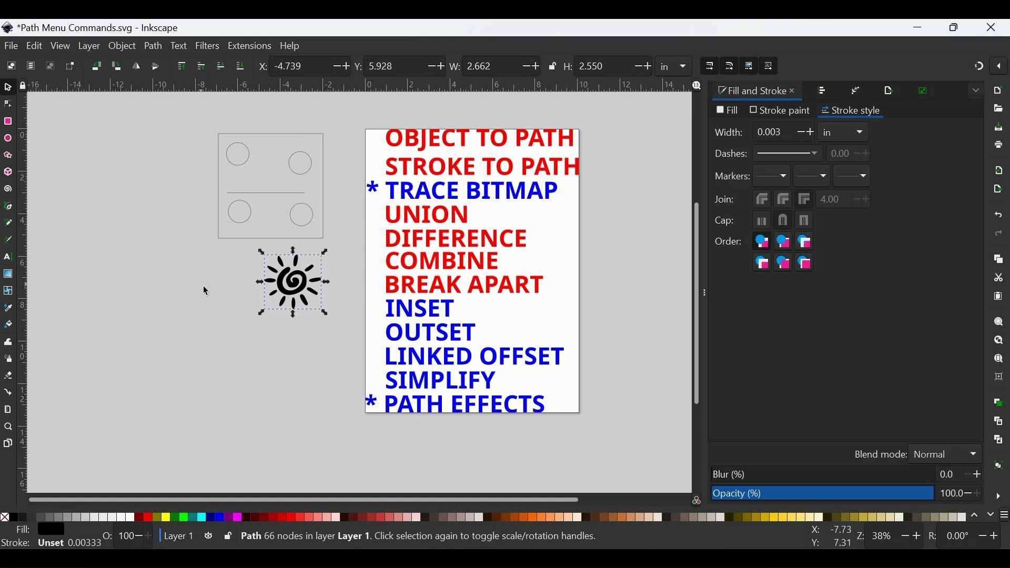
Create a linked offset of the black sun and pull its offset handle outward until the rays merge into one scalloped shape.
{"action": "key", "text": "plus"}
{"action": "key", "text": "plus"}
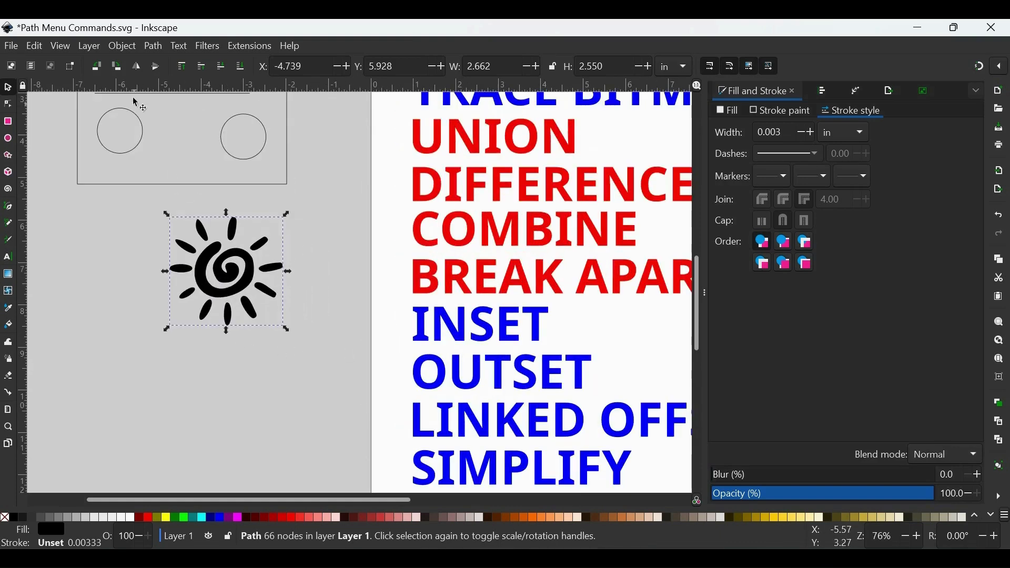
{"action": "left_click", "coordinate": [153, 46]}
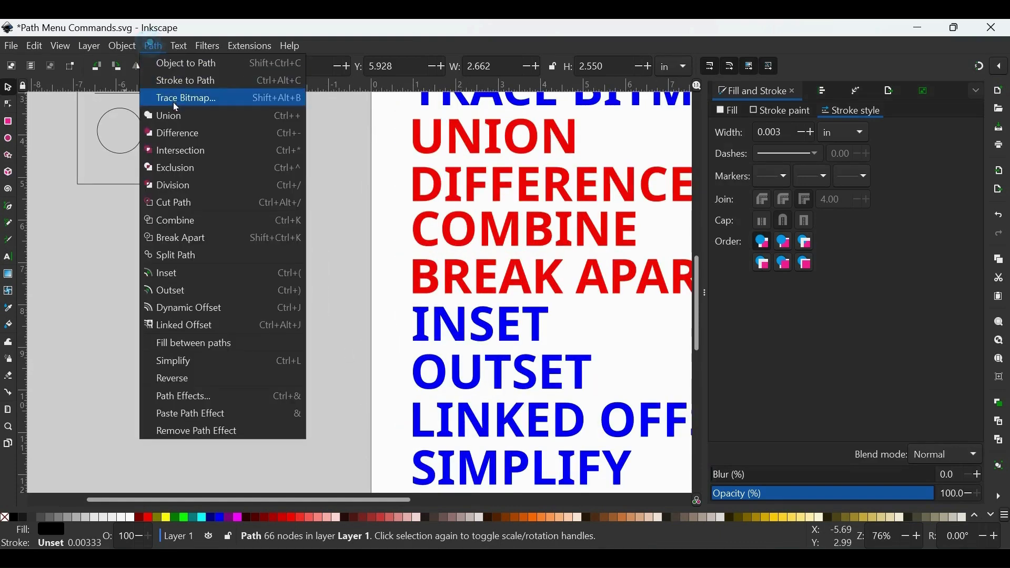
{"action": "left_click", "coordinate": [180, 327]}
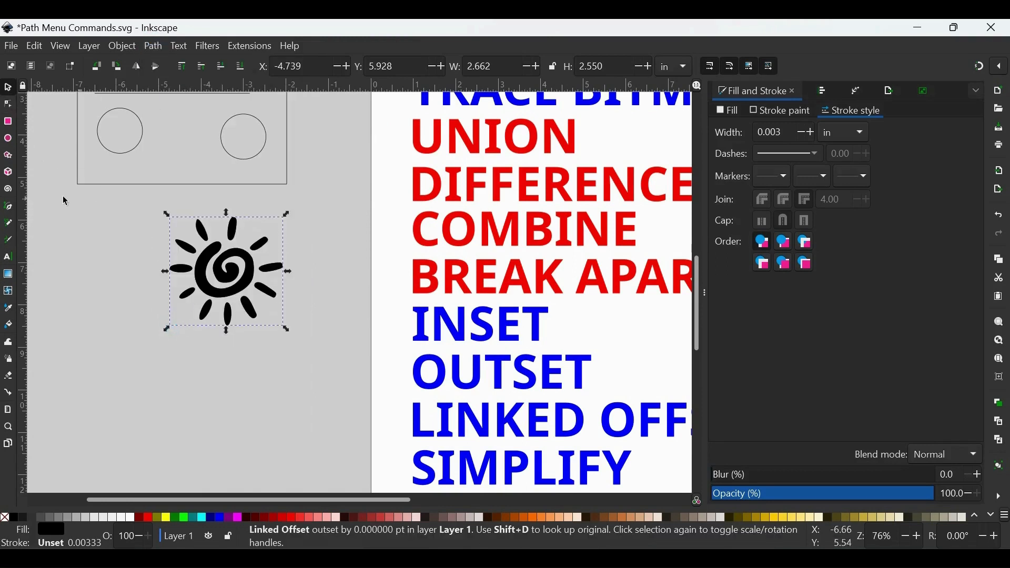
{"action": "left_click", "coordinate": [10, 108]}
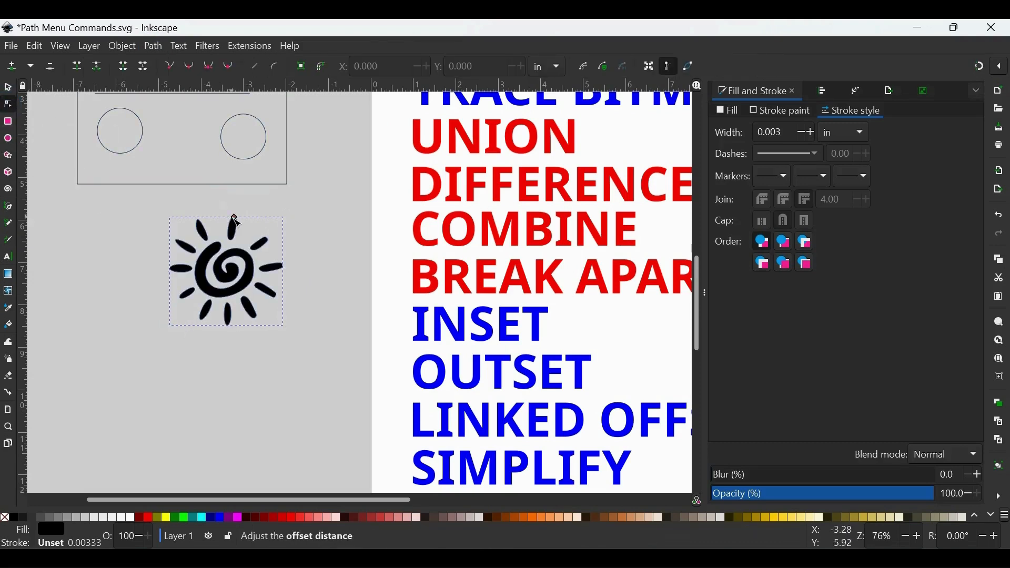
{"action": "left_click_drag", "start_coordinate": [235, 220], "coordinate": [237, 219]}
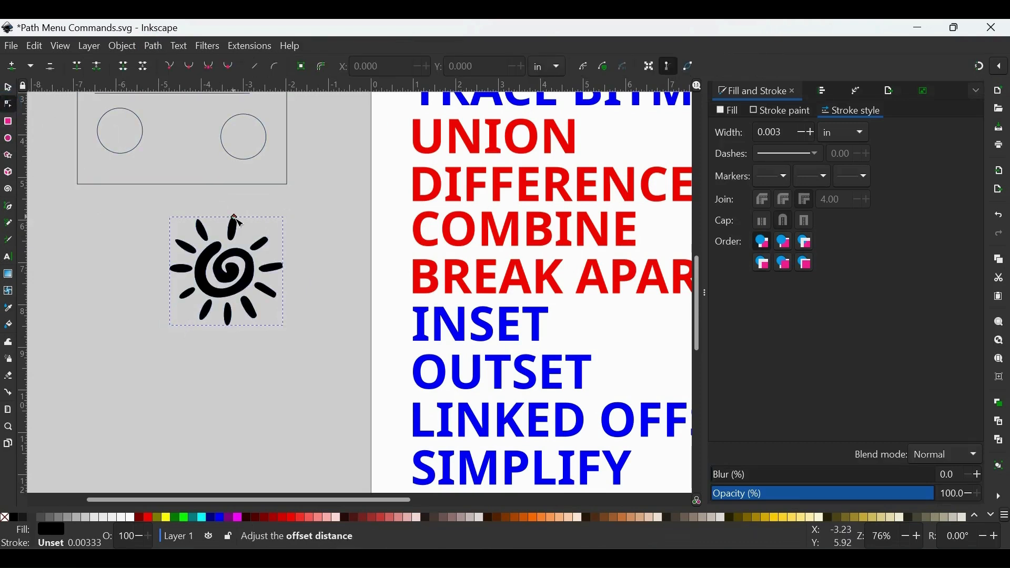
{"action": "left_click_drag", "start_coordinate": [236, 218], "coordinate": [236, 206]}
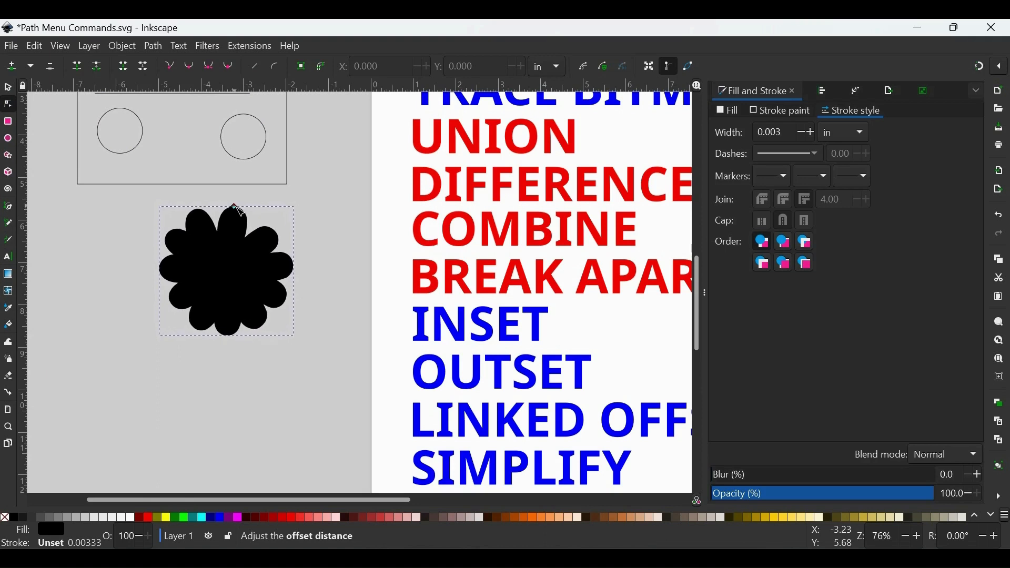
Fill the linked offset blue and extend it slightly further, to an outset of about 7.37 pt.
{"action": "left_click", "coordinate": [219, 517]}
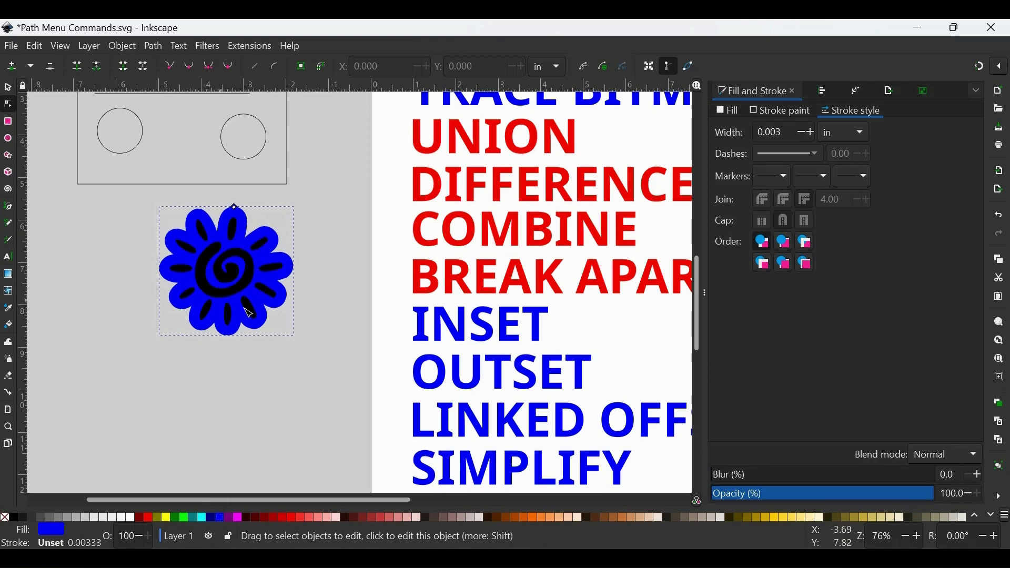
{"action": "mouse_move", "coordinate": [238, 210]}
{"action": "left_mouse_down"}
{"action": "mouse_move", "coordinate": [236, 219]}
{"action": "mouse_move", "coordinate": [238, 205]}
{"action": "left_mouse_up"}
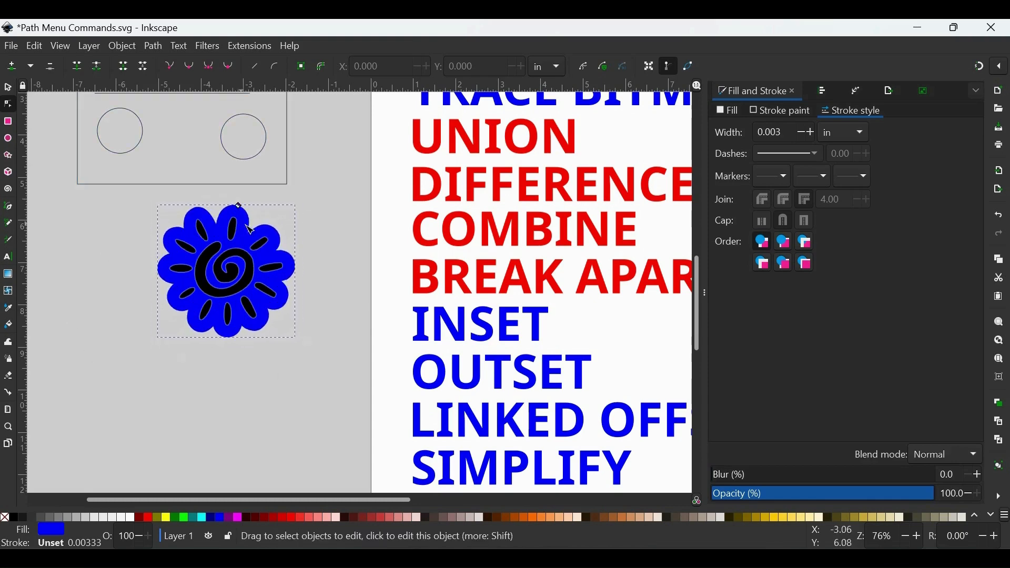
{"action": "left_click", "coordinate": [7, 89]}
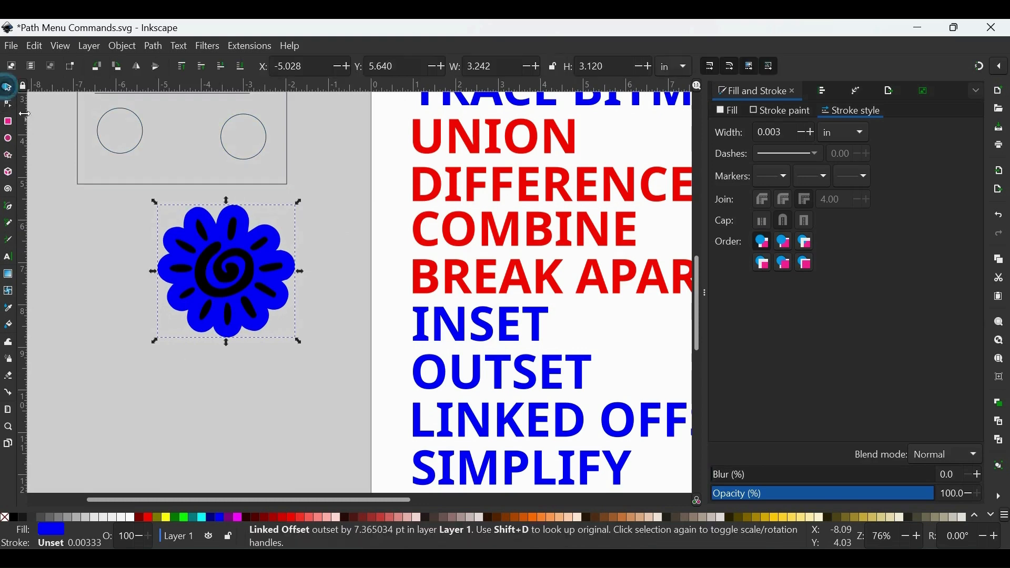
Convert the blue linked offset into a regular path with Object to Path.
{"action": "key", "text": "minus"}
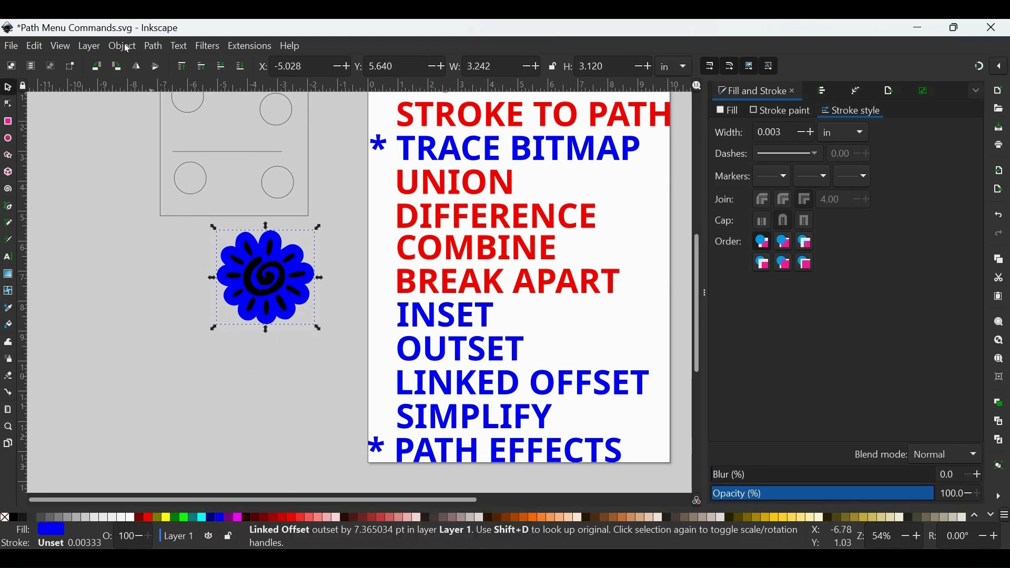
{"action": "left_click", "coordinate": [152, 47]}
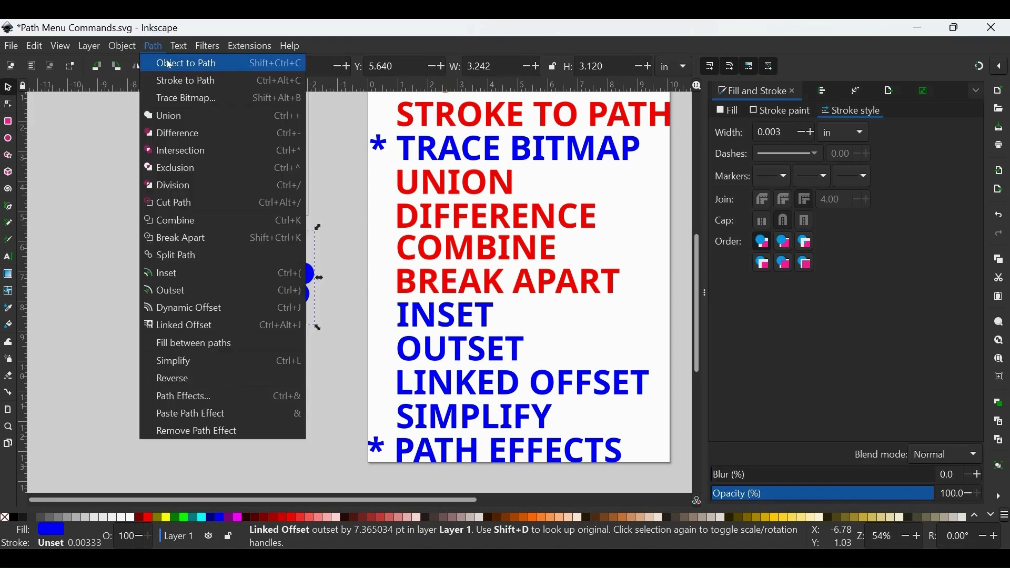
{"action": "left_click", "coordinate": [170, 64]}
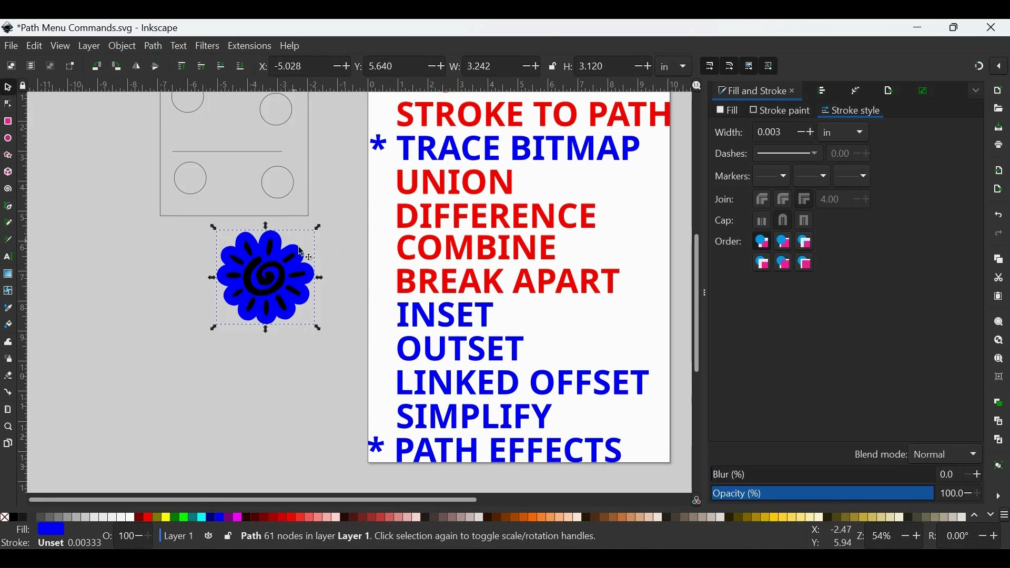
Move the blue shape and the black sun together up against the square's lower edge, to about X -5.78 in, Y 5.13 in.
{"action": "scroll", "coordinate": [301, 314], "scroll_direction": "up", "scroll_amount": 2}
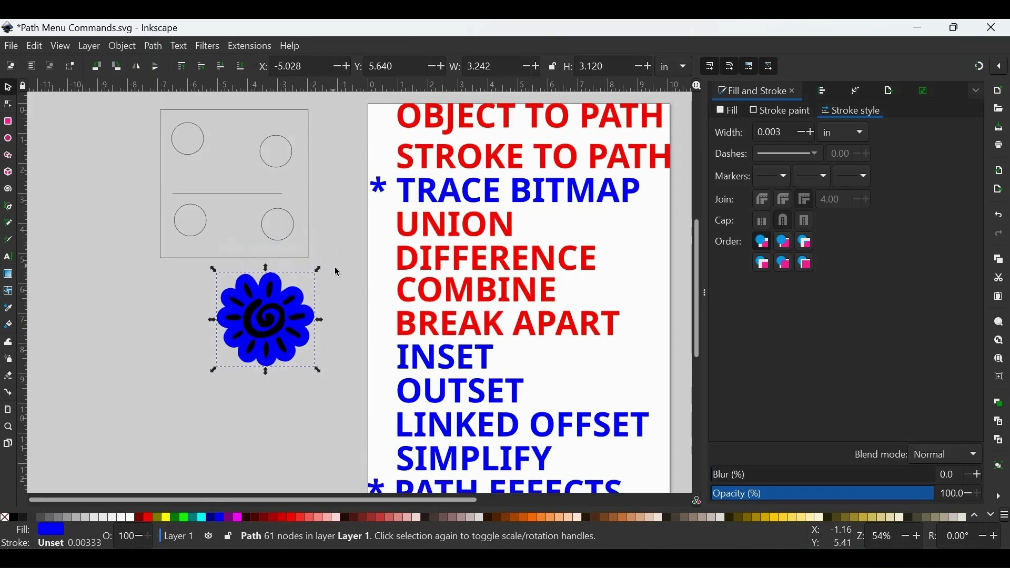
{"action": "left_click", "coordinate": [318, 316]}
{"action": "left_click_drag", "start_coordinate": [330, 267], "coordinate": [177, 395]}
{"action": "left_click_drag", "start_coordinate": [272, 331], "coordinate": [250, 317]}
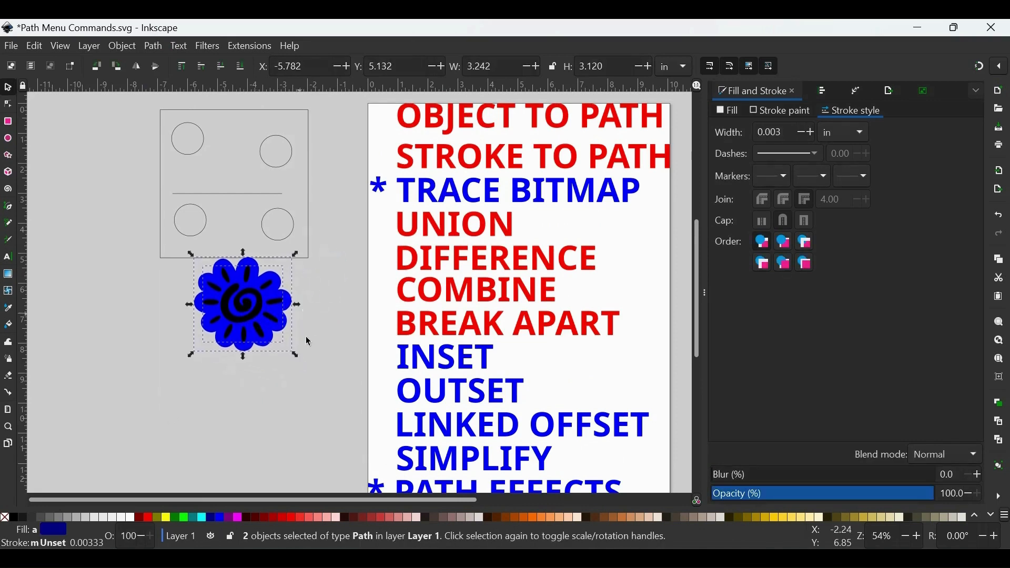
{"action": "left_click", "coordinate": [303, 300]}
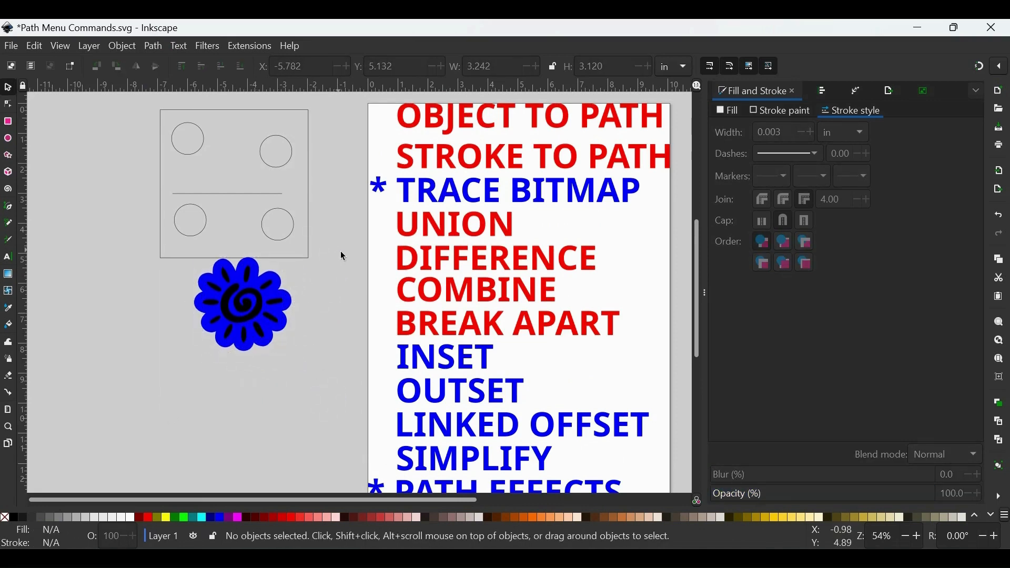
Subtract the black sun from the blue shape with the Difference operation.
{"action": "left_click_drag", "start_coordinate": [339, 255], "coordinate": [178, 371]}
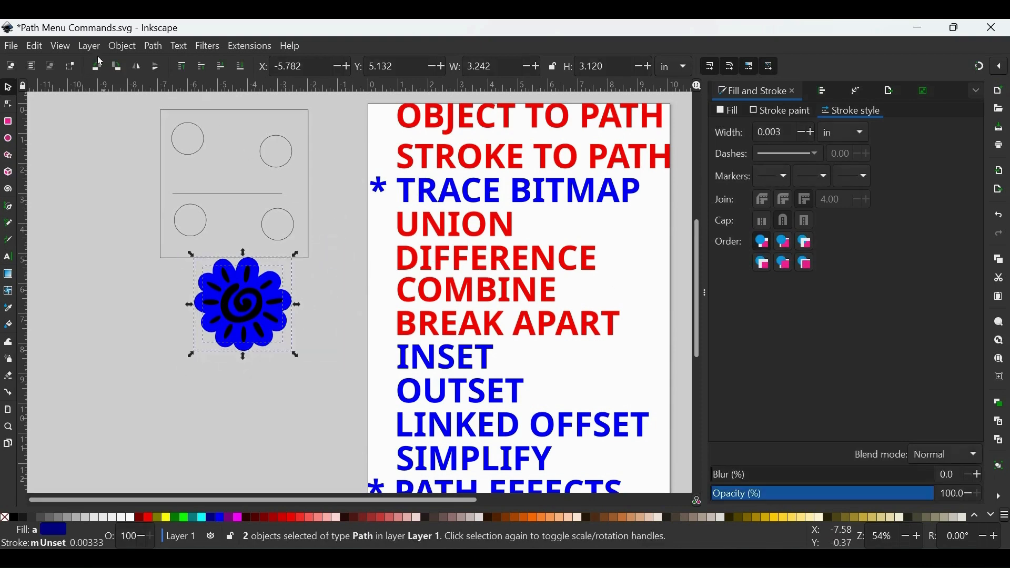
{"action": "left_click", "coordinate": [153, 46]}
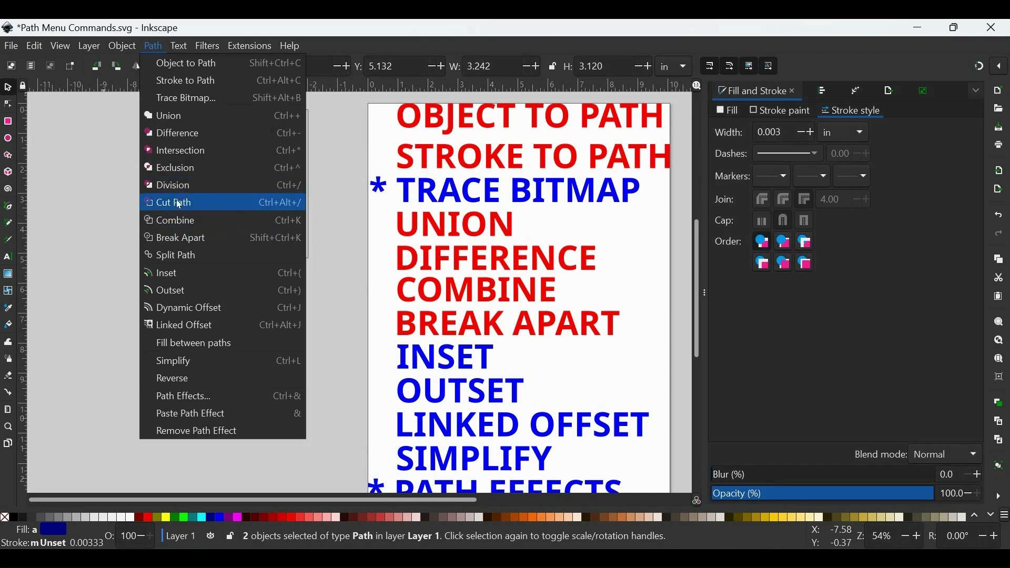
{"action": "left_click", "coordinate": [178, 133]}
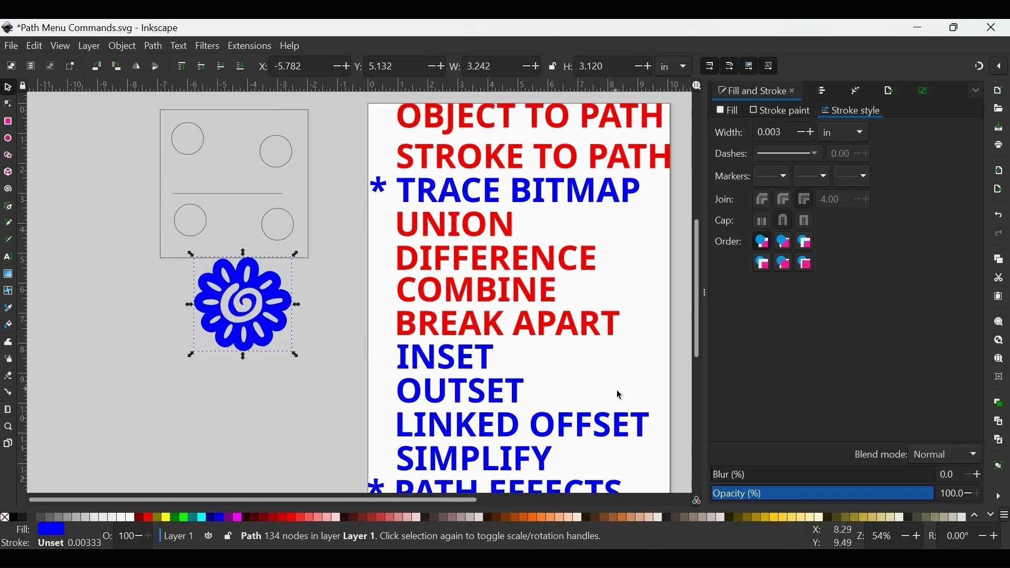
Display the nodes of the blue cut-out sun with the Node tool to examine them.
{"action": "scroll", "coordinate": [621, 398], "scroll_direction": "down", "scroll_amount": 3}
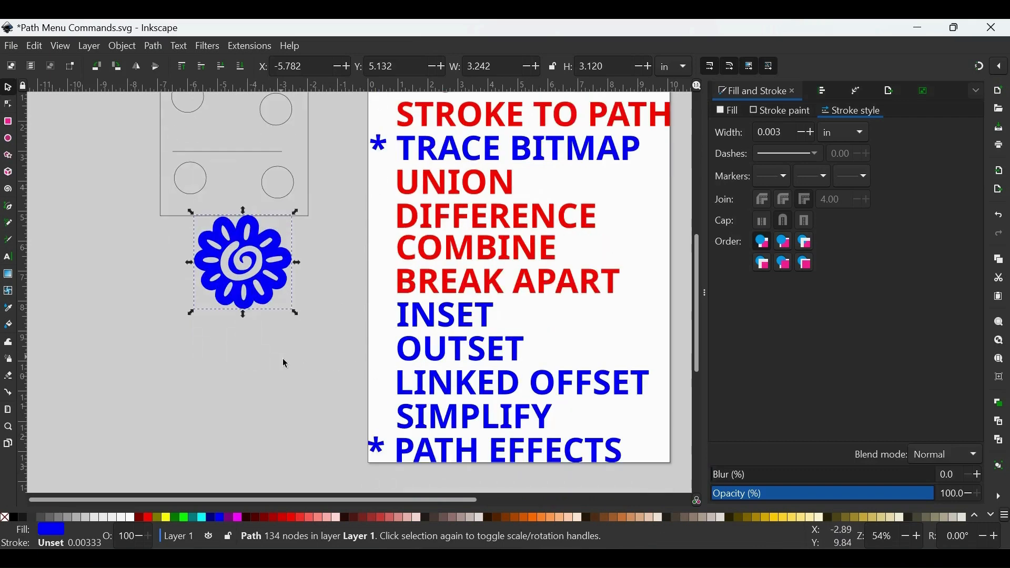
{"action": "scroll", "coordinate": [284, 363], "scroll_direction": "up", "scroll_amount": 2}
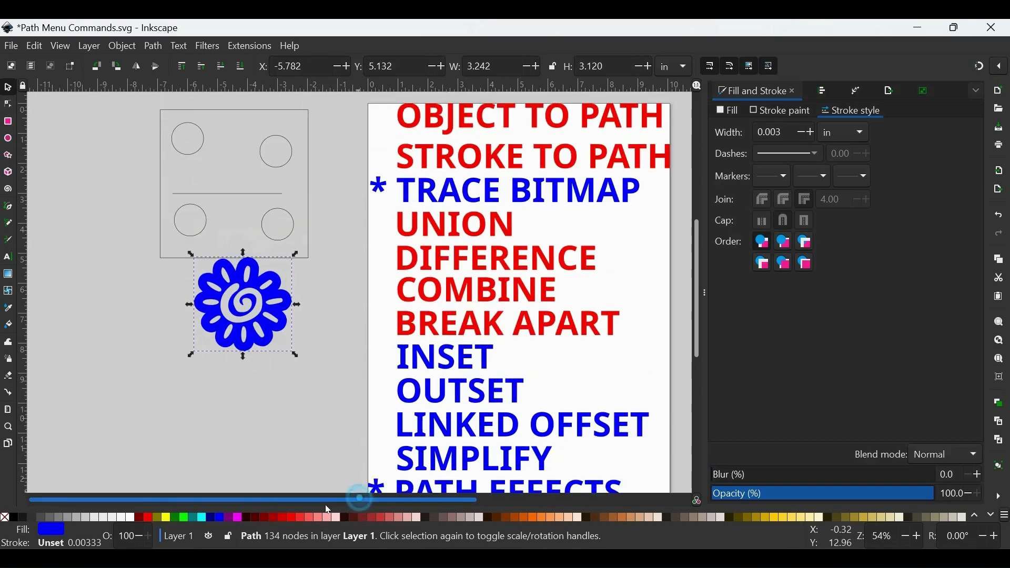
{"action": "key", "text": "plus"}
{"action": "key", "text": "plus"}
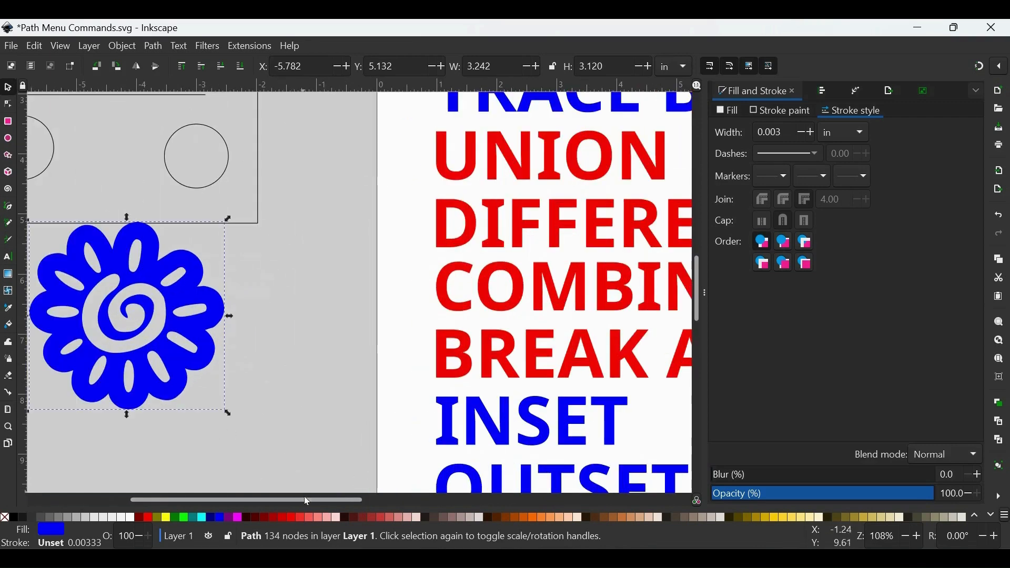
{"action": "left_click_drag", "start_coordinate": [305, 496], "coordinate": [249, 502]}
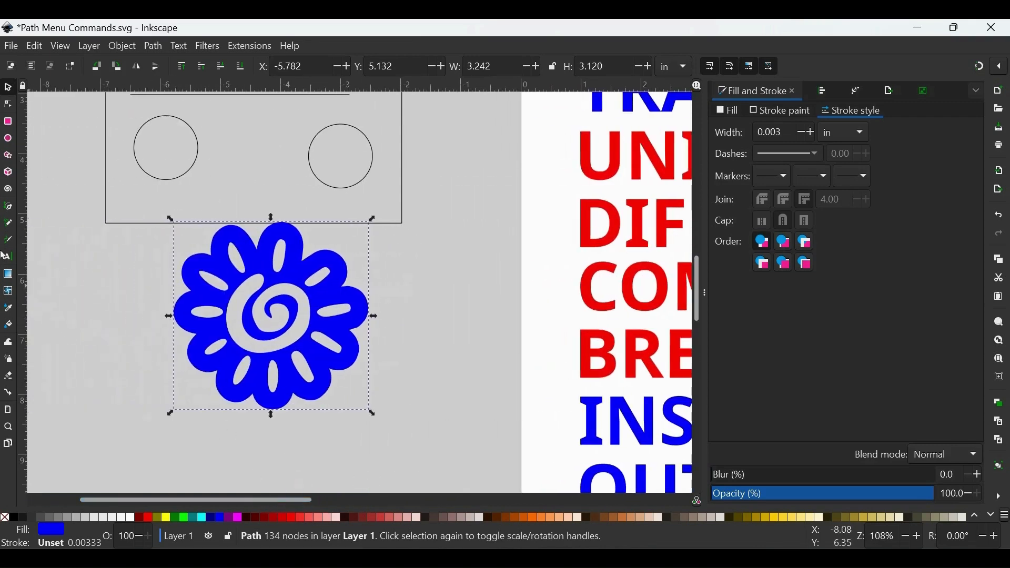
{"action": "left_click", "coordinate": [8, 104]}
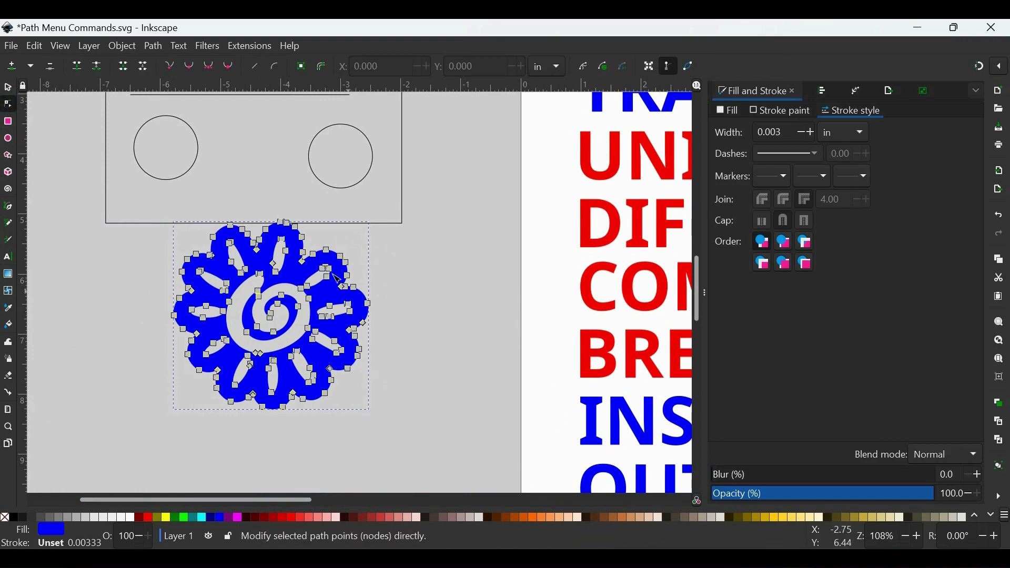
Simplify the blue cut-out sun's path to reduce its nodes.
{"action": "key", "text": "plus"}
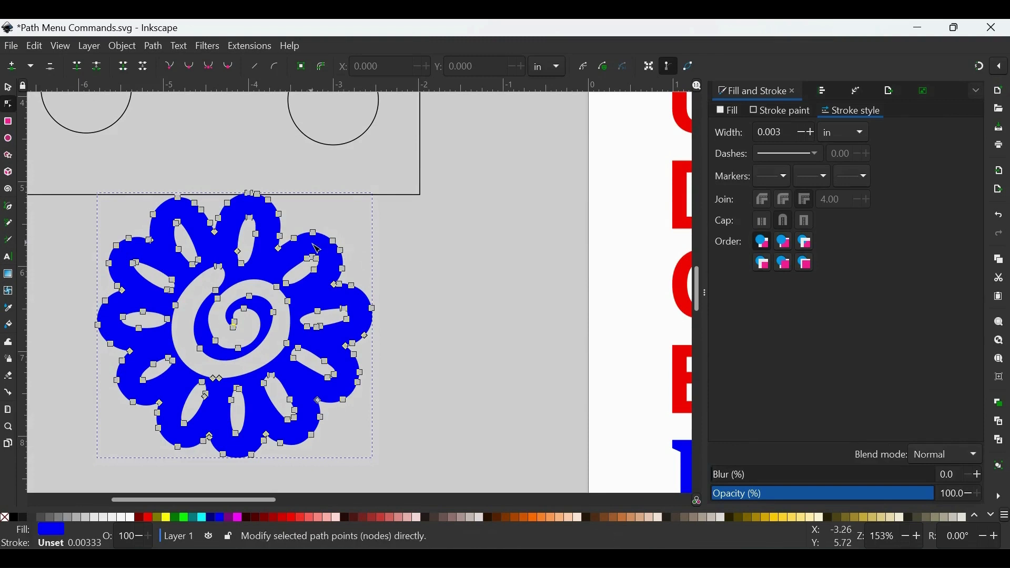
{"action": "left_click", "coordinate": [429, 302]}
{"action": "left_click", "coordinate": [369, 310]}
{"action": "left_click", "coordinate": [149, 47]}
{"action": "left_click", "coordinate": [191, 361]}
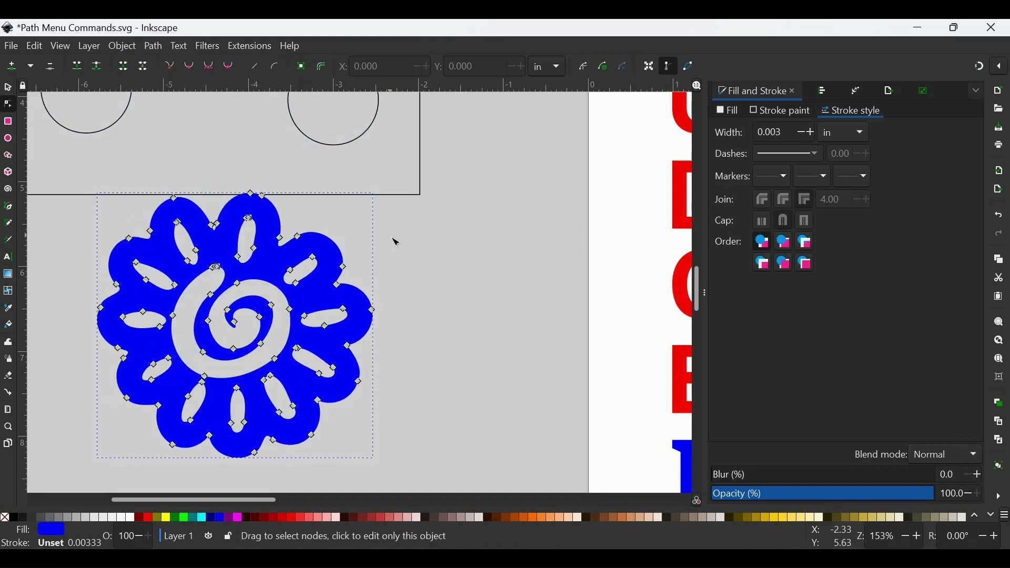
{"action": "left_click", "coordinate": [356, 216]}
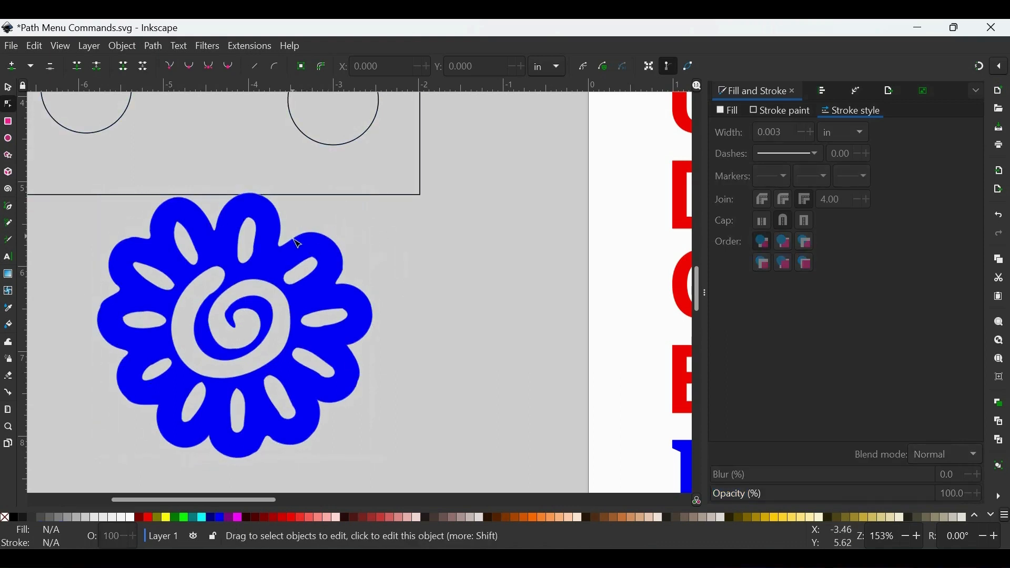
Examine the simplified sun's outline and nodes up close, and undo the simplification.
{"action": "scroll", "coordinate": [271, 247], "scroll_direction": "up", "scroll_amount": 1}
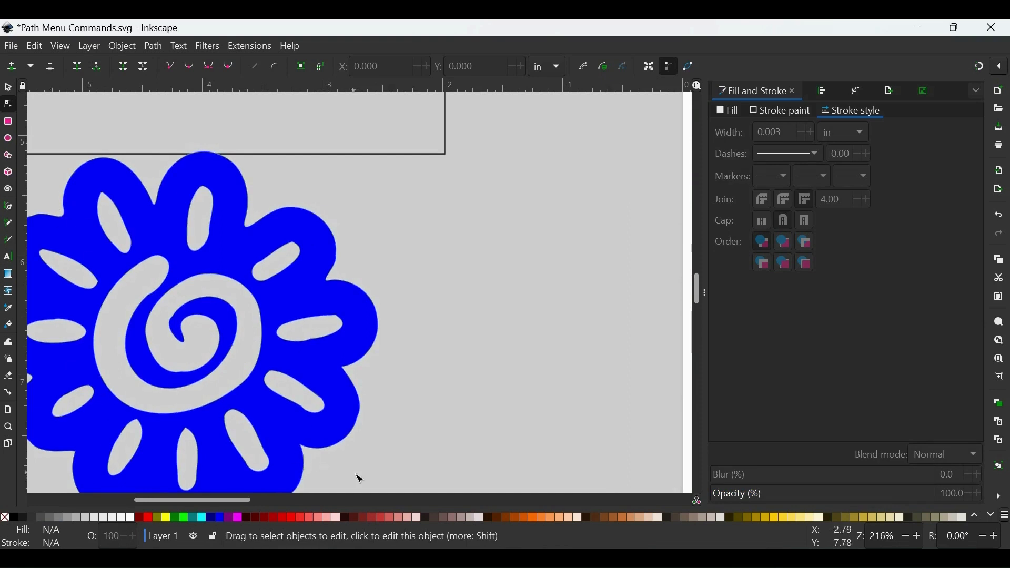
{"action": "left_click_drag", "start_coordinate": [236, 506], "coordinate": [211, 503]}
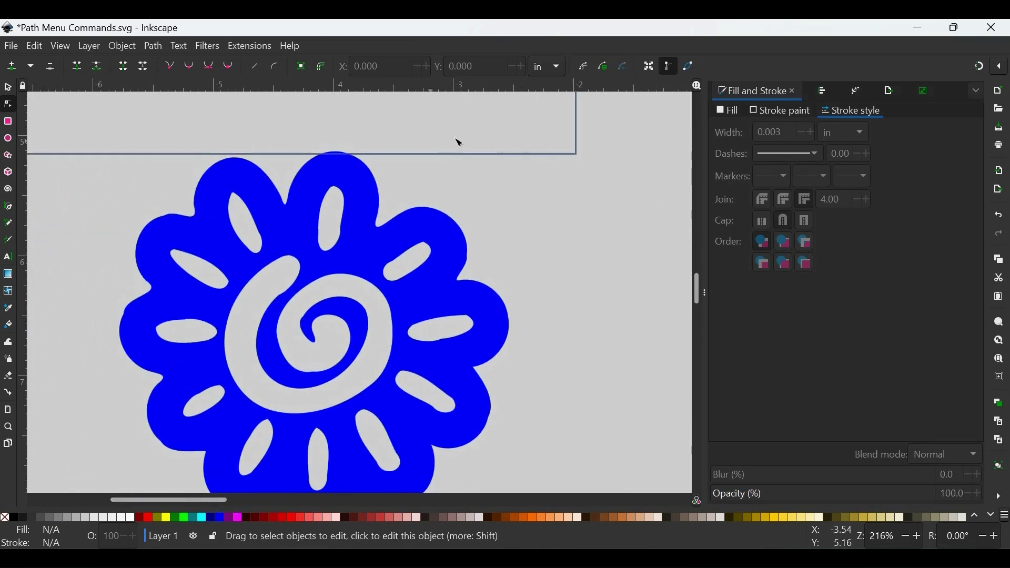
{"action": "key", "text": "minus"}
{"action": "key", "text": "minus"}
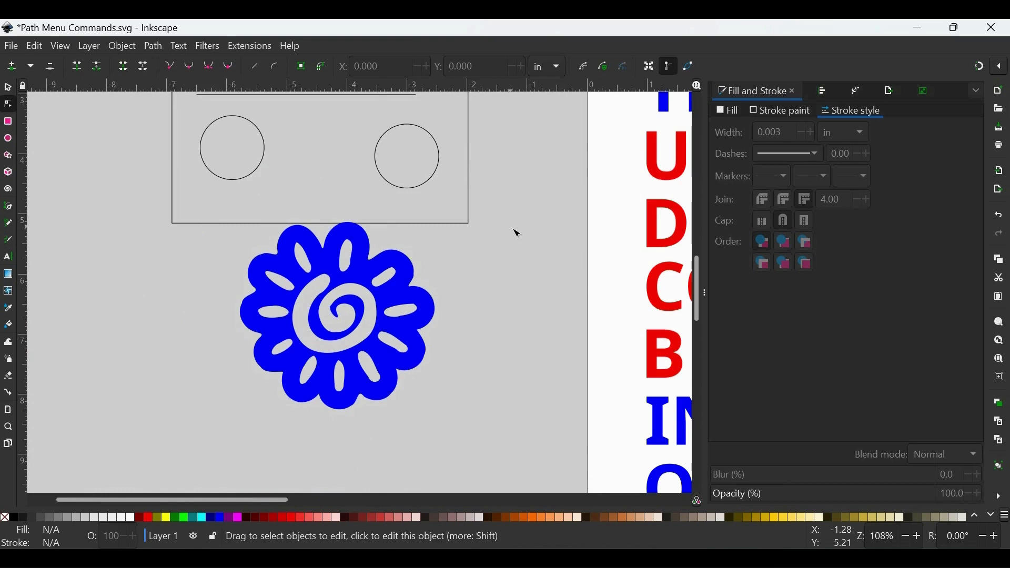
{"action": "left_click", "coordinate": [418, 321]}
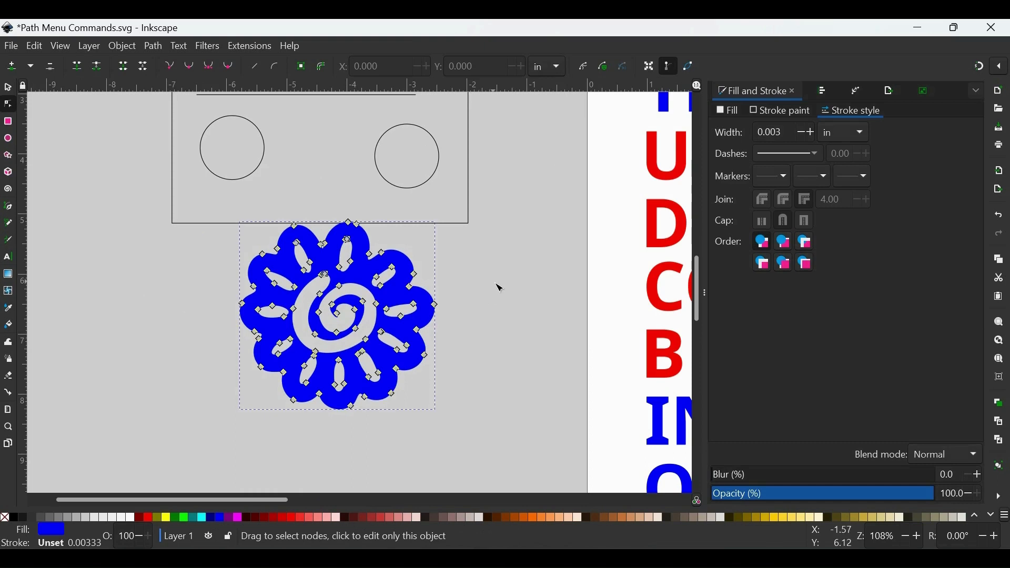
{"action": "left_click", "coordinate": [479, 282]}
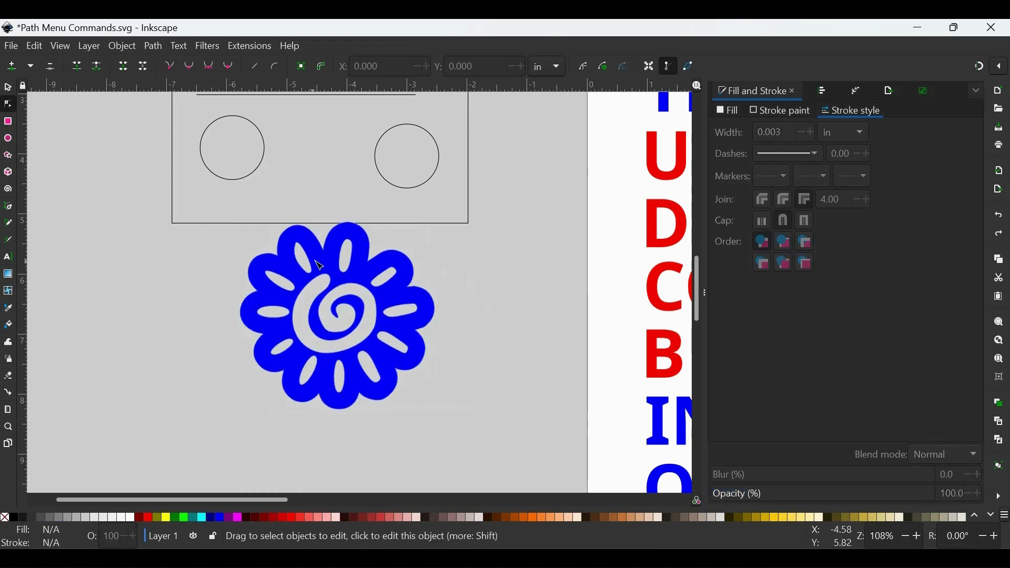
Display the blue sun's nodes, apply Simplify to its path again and deselect it.
{"action": "scroll", "coordinate": [402, 268], "scroll_direction": "up", "scroll_amount": 3}
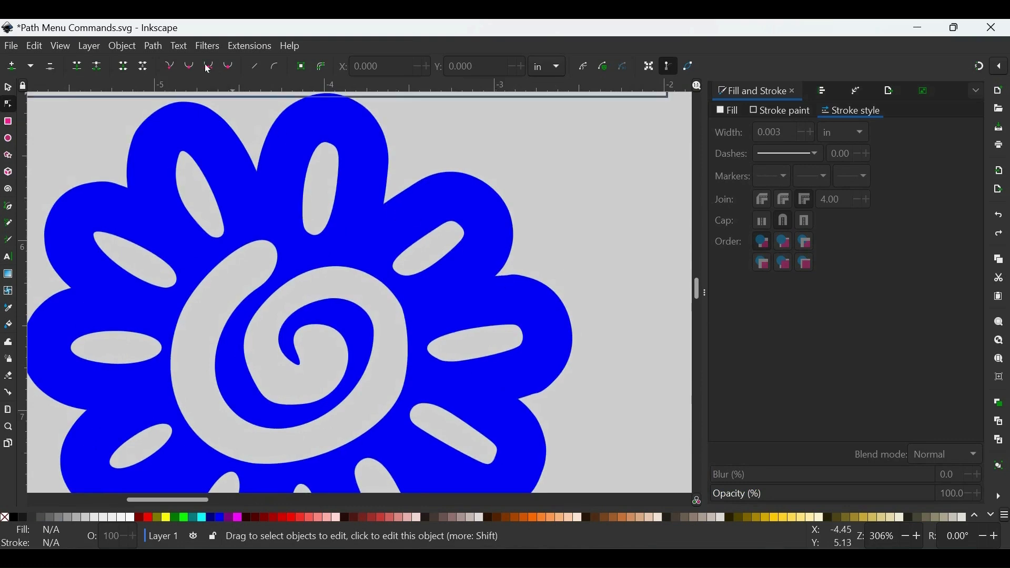
{"action": "left_click", "coordinate": [333, 135]}
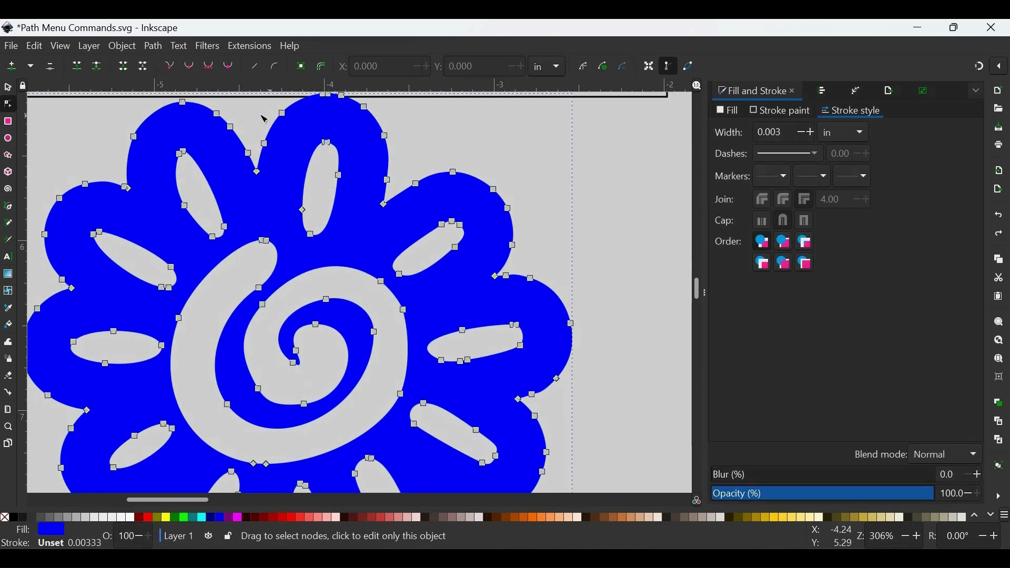
{"action": "left_click", "coordinate": [155, 48]}
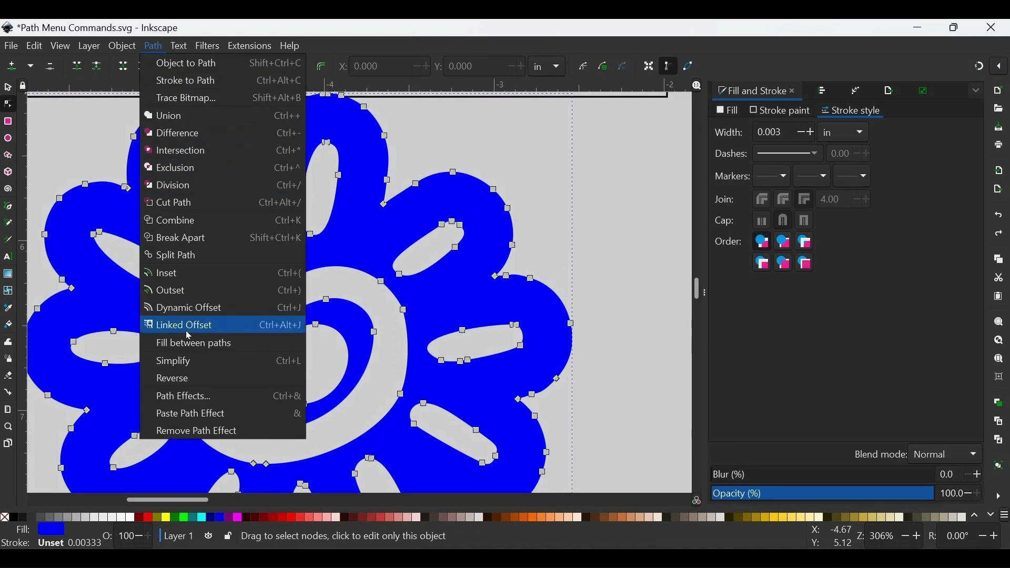
{"action": "left_click", "coordinate": [186, 366]}
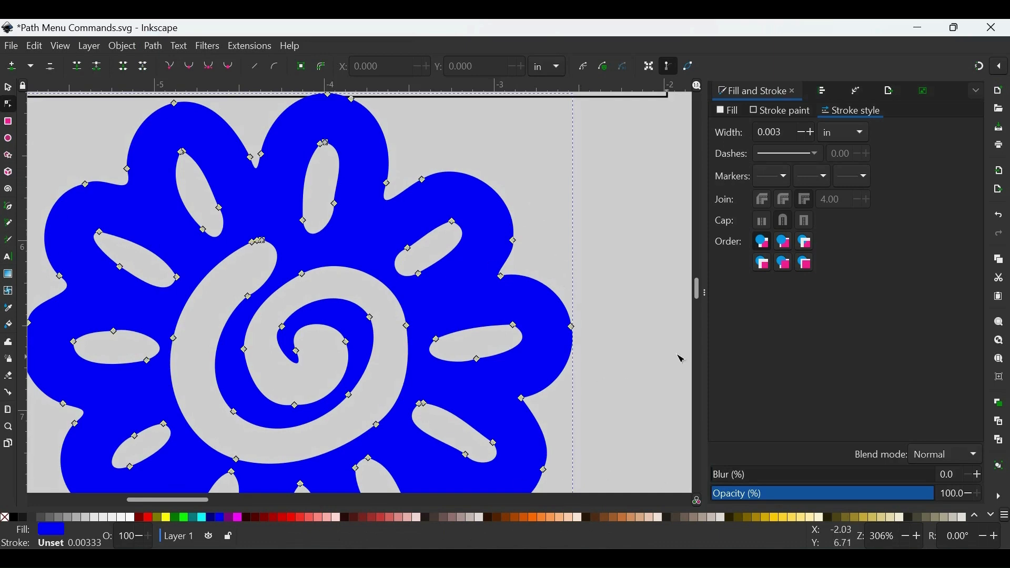
{"action": "key", "text": "Escape"}
Review the list of path commands on the page down to Path Effects.
{"action": "key", "text": "minus"}
{"action": "key", "text": "minus"}
{"action": "key", "text": "minus"}
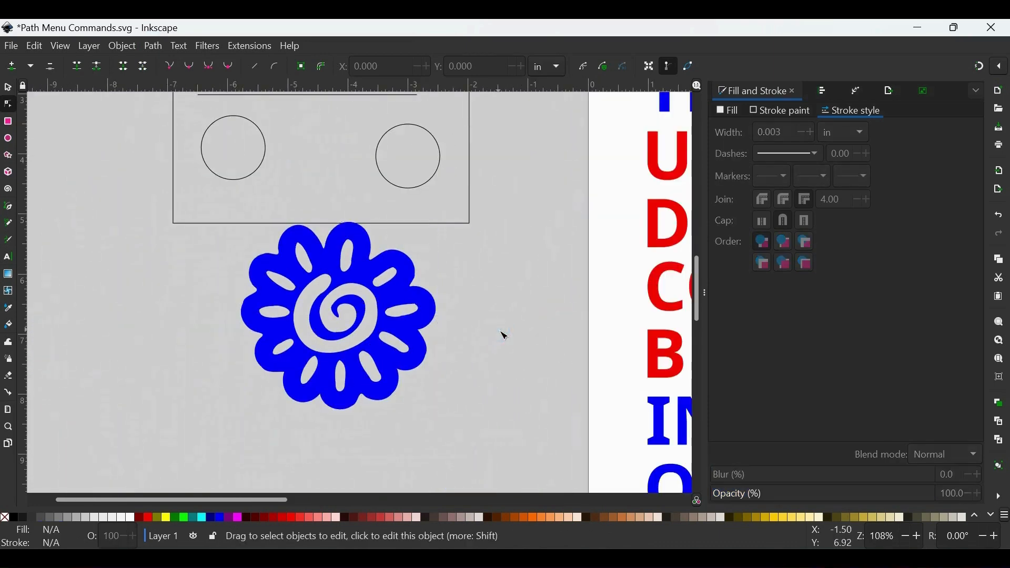
{"action": "key", "text": "minus"}
{"action": "key", "text": "minus"}
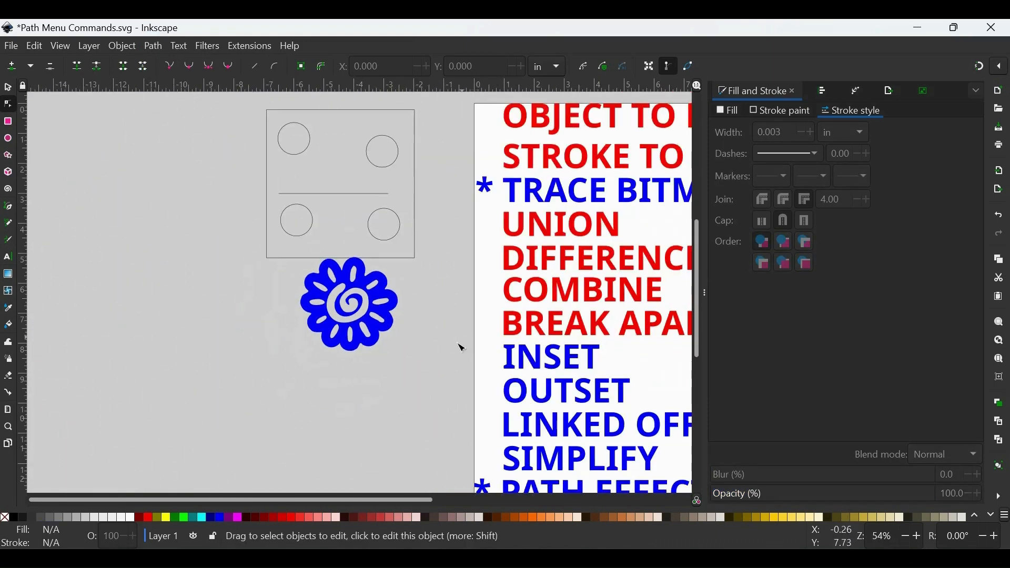
{"action": "scroll", "coordinate": [435, 371], "scroll_direction": "down", "scroll_amount": 4}
{"action": "left_click", "coordinate": [8, 88]}
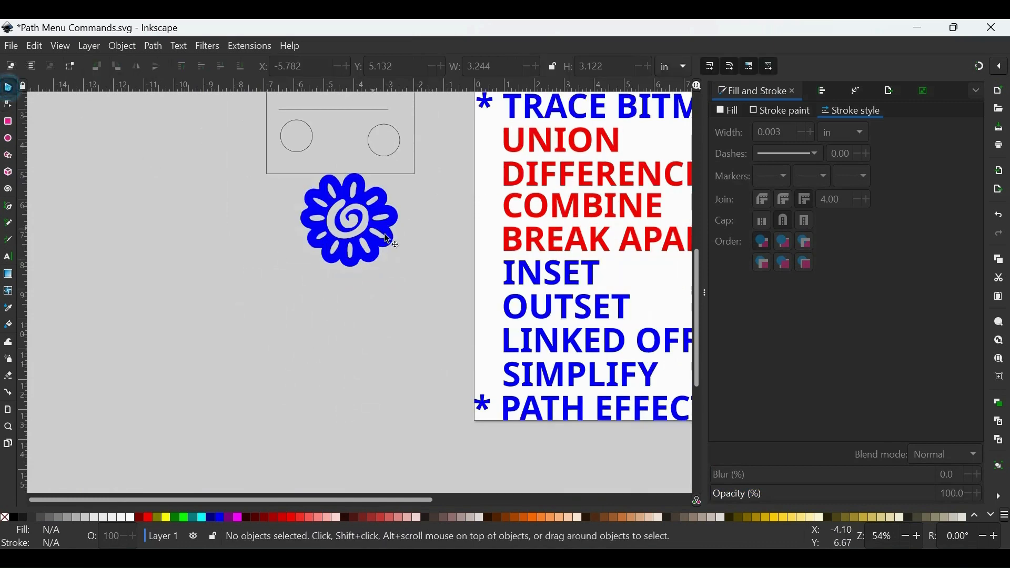
{"action": "left_click_drag", "start_coordinate": [388, 502], "coordinate": [494, 498]}
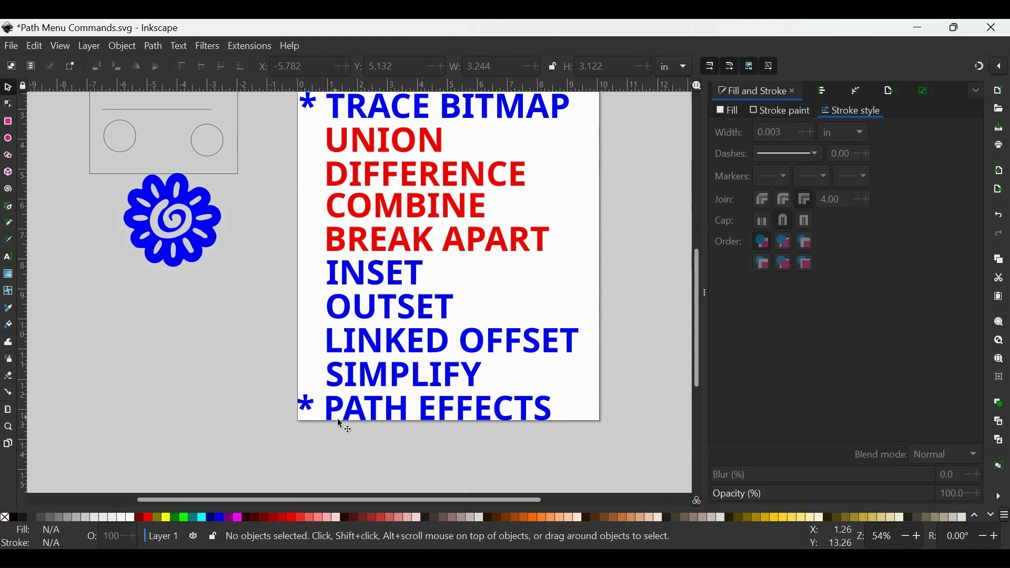
{"action": "key", "text": "minus"}
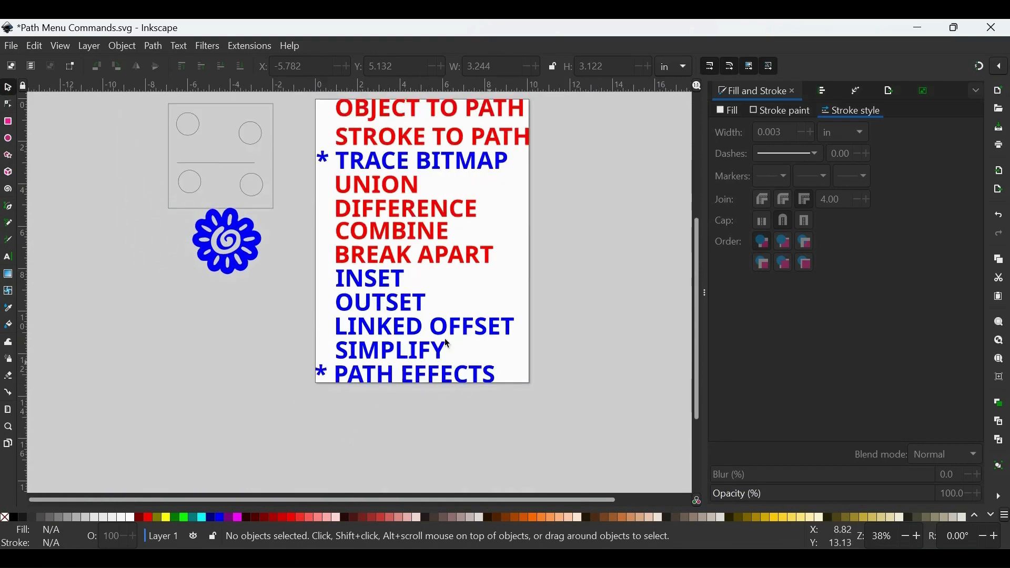
{"action": "scroll", "coordinate": [265, 340], "scroll_direction": "up", "scroll_amount": 2}
Open the Live Path Effects Selector for the blue sun, browse the available effects and close it without adding one.
{"action": "left_click", "coordinate": [243, 304]}
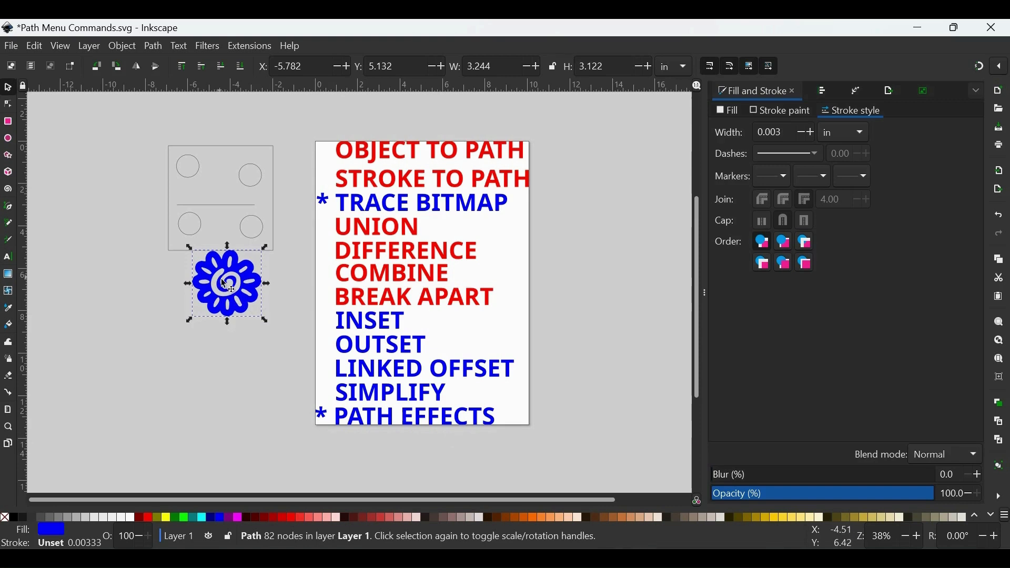
{"action": "left_click", "coordinate": [153, 47]}
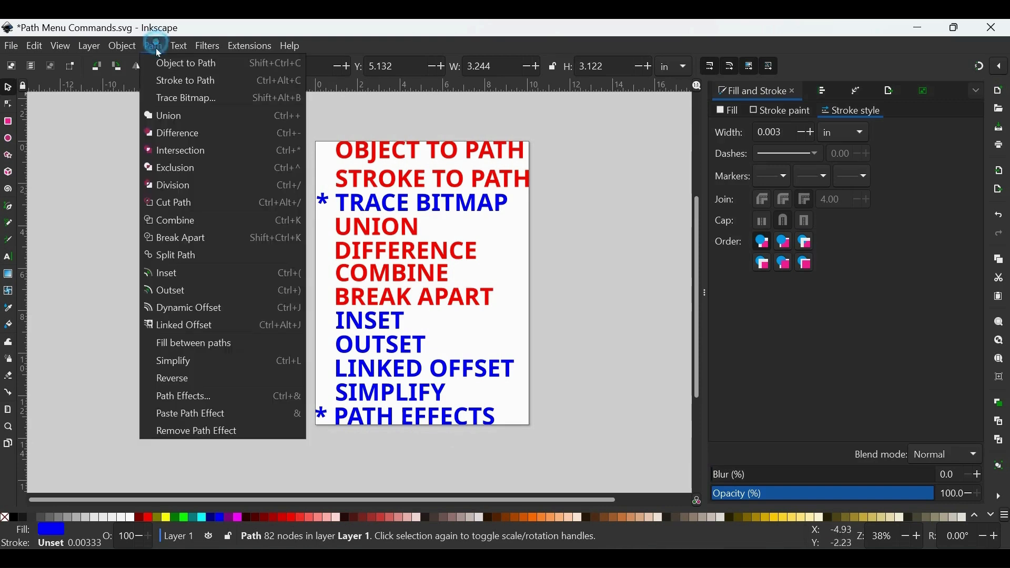
{"action": "left_click", "coordinate": [181, 396]}
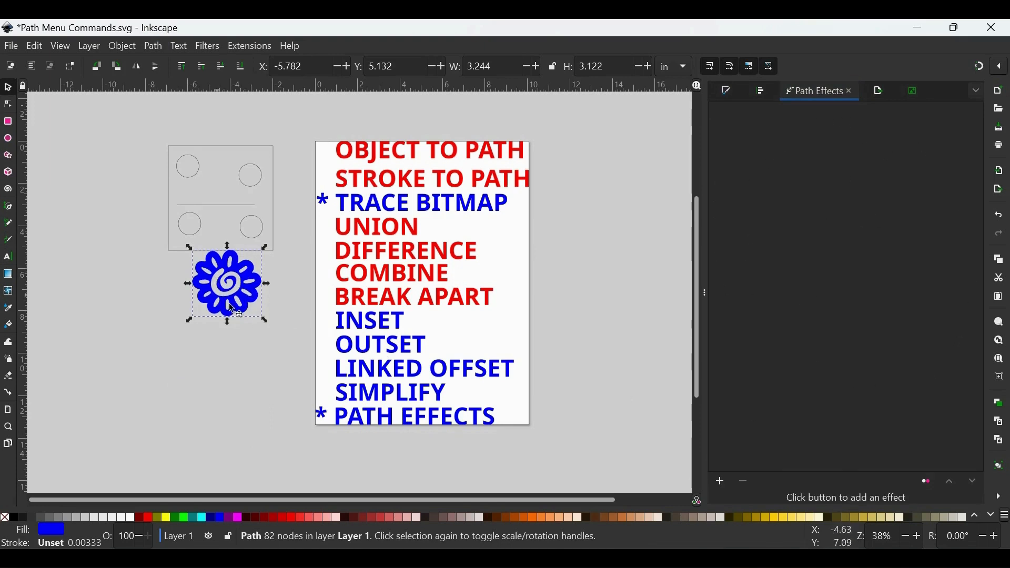
{"action": "left_click", "coordinate": [721, 483]}
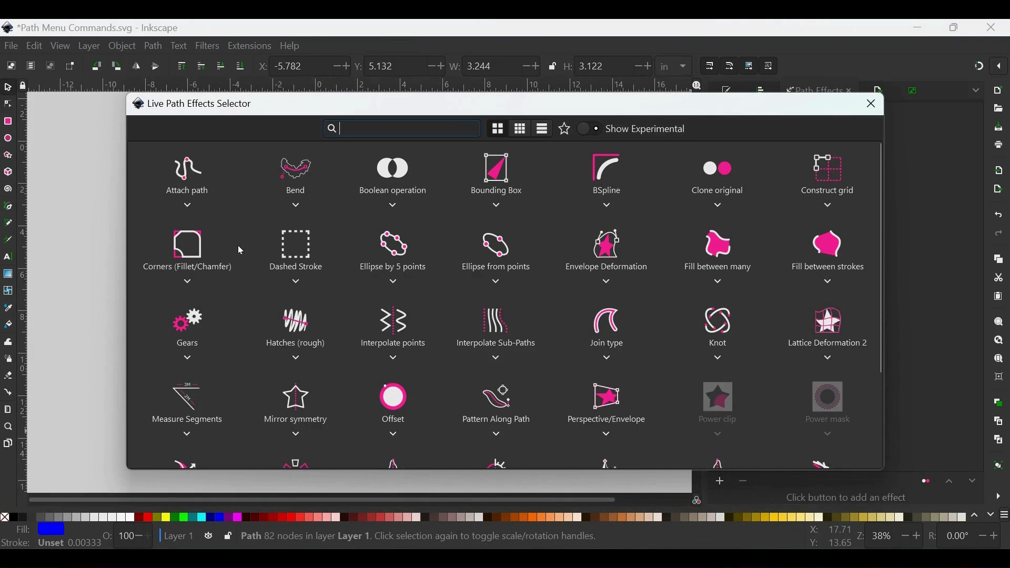
{"action": "scroll", "coordinate": [540, 333], "scroll_direction": "down", "scroll_amount": 5}
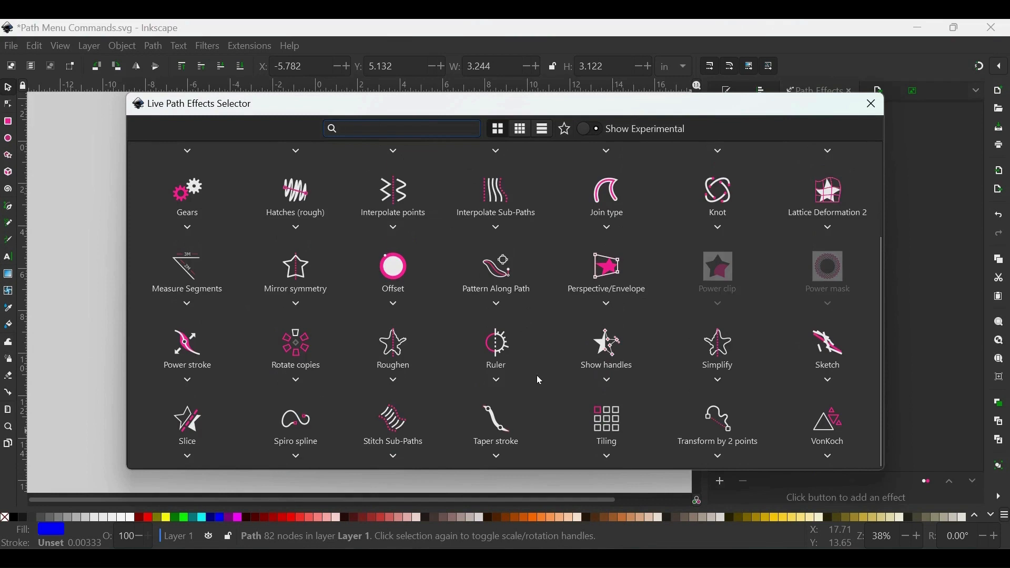
{"action": "scroll", "coordinate": [537, 379], "scroll_direction": "up", "scroll_amount": 2}
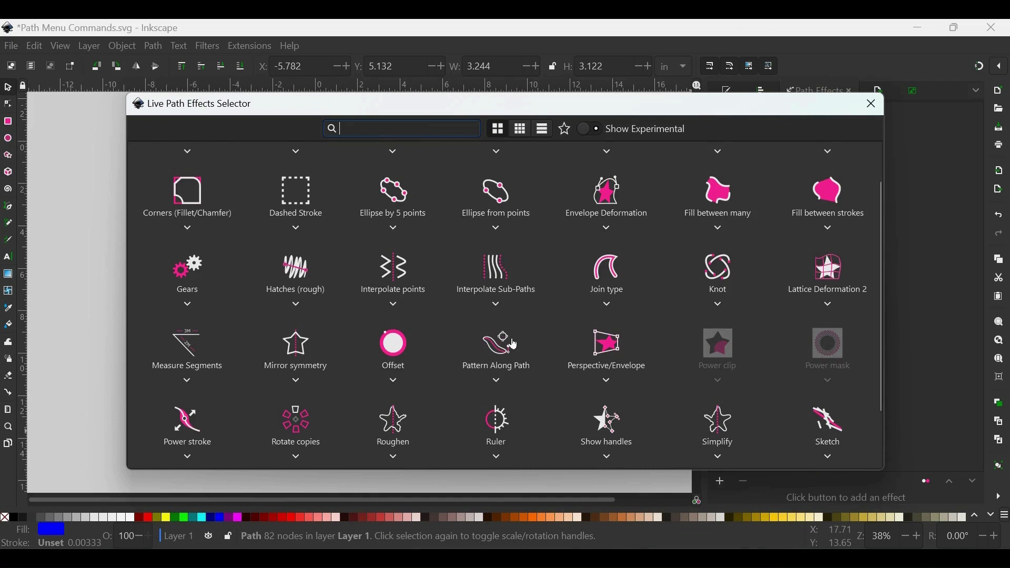
{"action": "scroll", "coordinate": [514, 344], "scroll_direction": "up", "scroll_amount": 2}
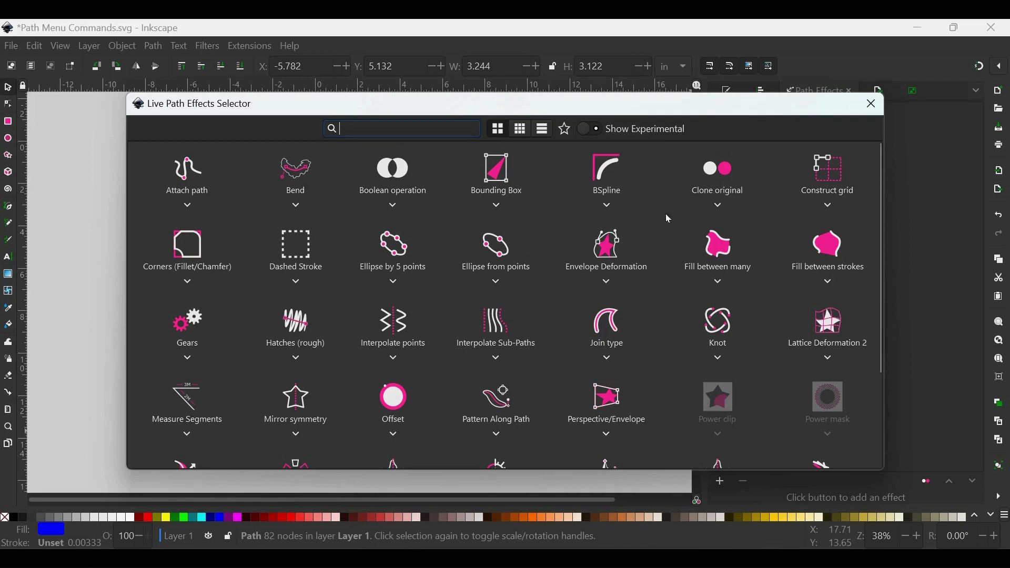
{"action": "left_click", "coordinate": [872, 103]}
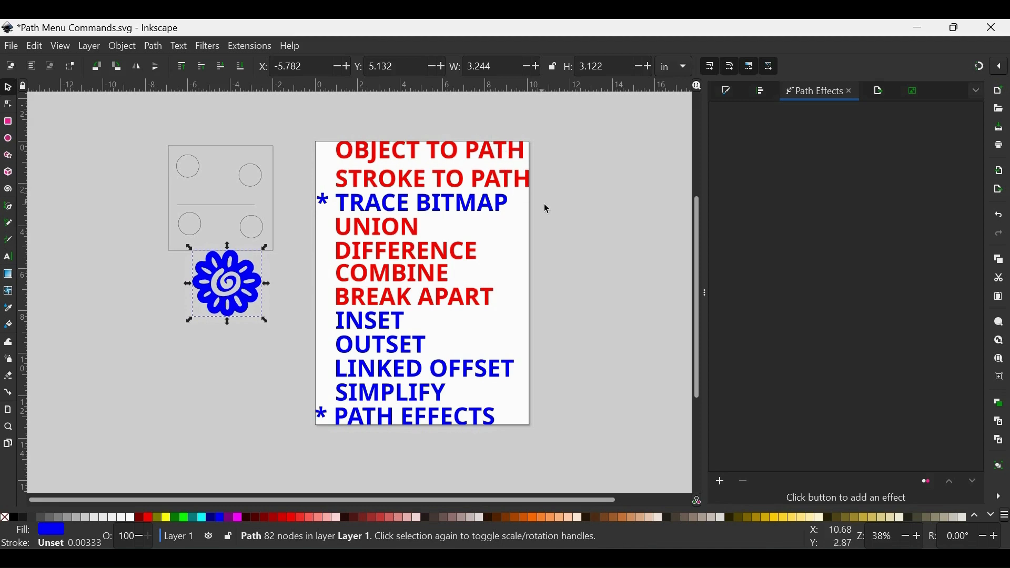
{"action": "left_click", "coordinate": [33, 46]}
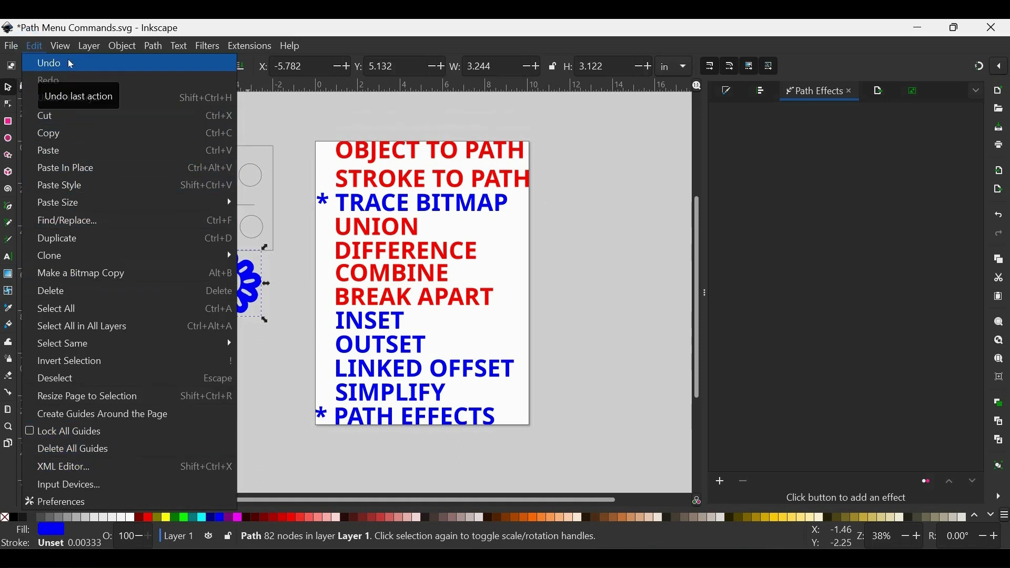
{"action": "left_click", "coordinate": [491, 117]}
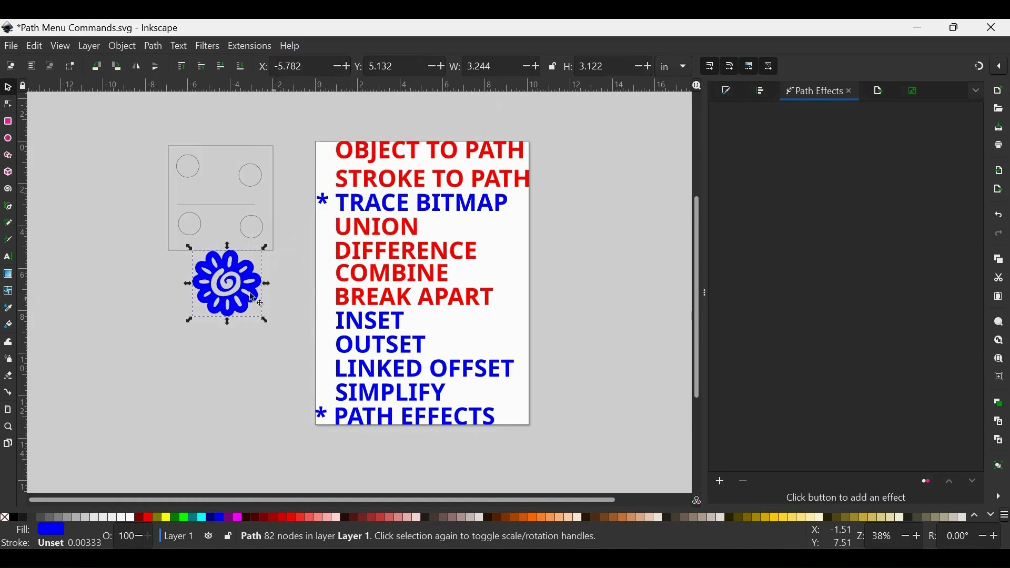
{"action": "key", "text": "minus"}
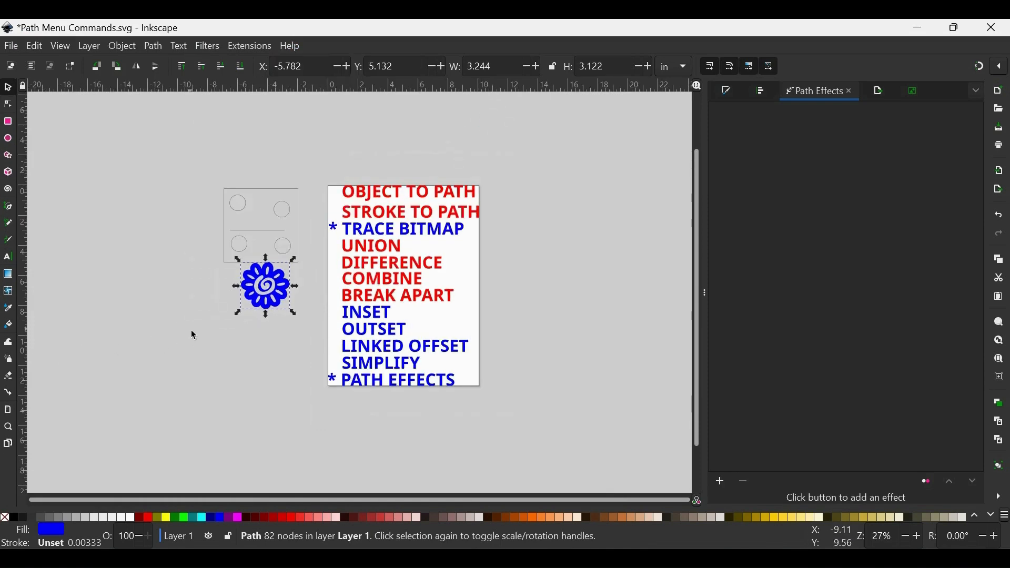
{"action": "key", "text": "plus"}
{"action": "key", "text": "plus"}
{"action": "key", "text": "plus"}
{"action": "left_click_drag", "start_coordinate": [347, 500], "coordinate": [273, 498]}
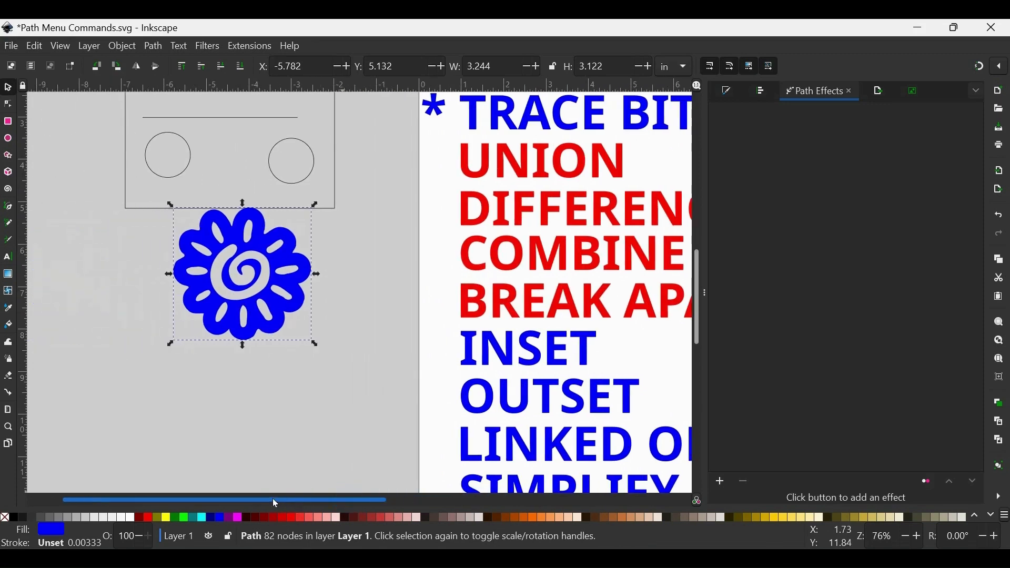
{"action": "scroll", "coordinate": [317, 383], "scroll_direction": "up", "scroll_amount": 6}
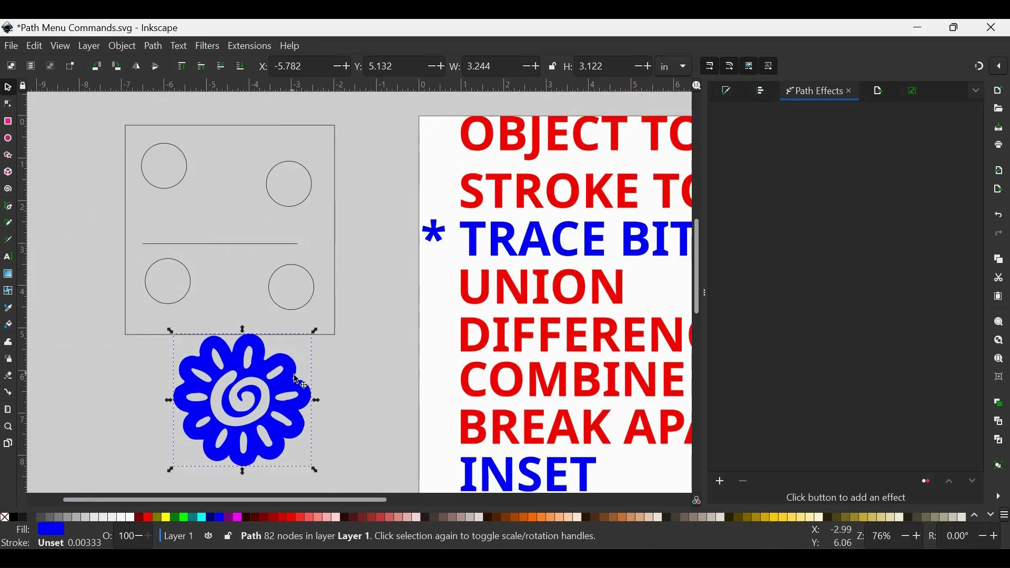
{"action": "left_click", "coordinate": [298, 381]}
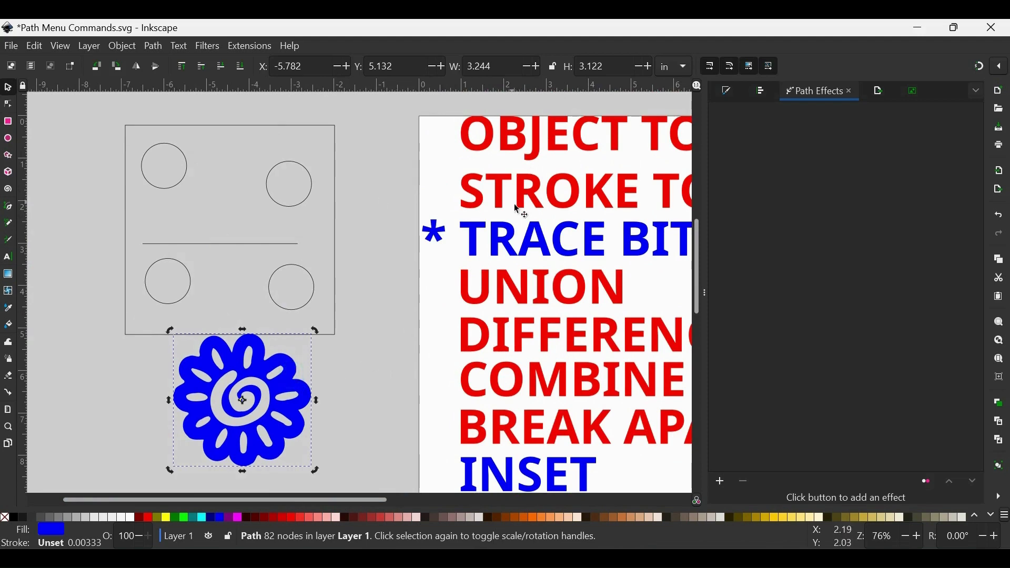
{"action": "key", "text": "minus"}
{"action": "key", "text": "minus"}
{"action": "key", "text": "minus"}
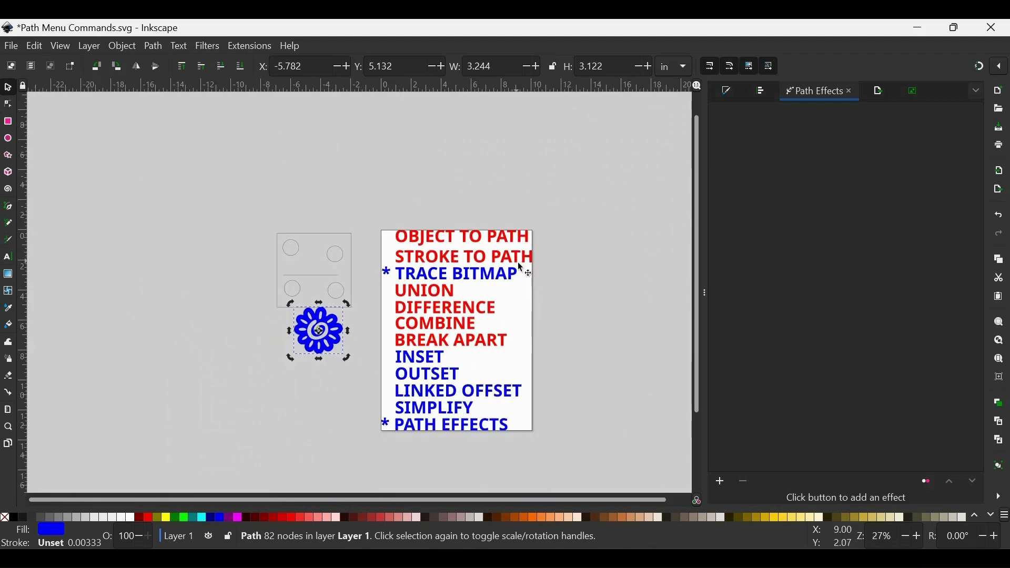